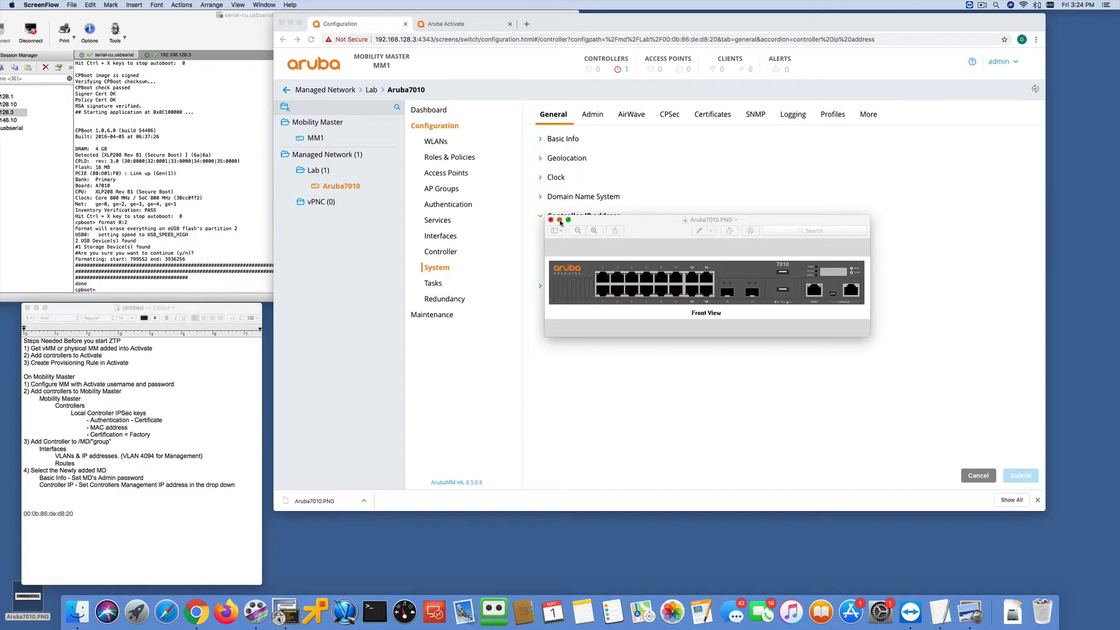
- Minimize the Aruba7010 picture and open the device list in Aruba Activate
click(560, 222)
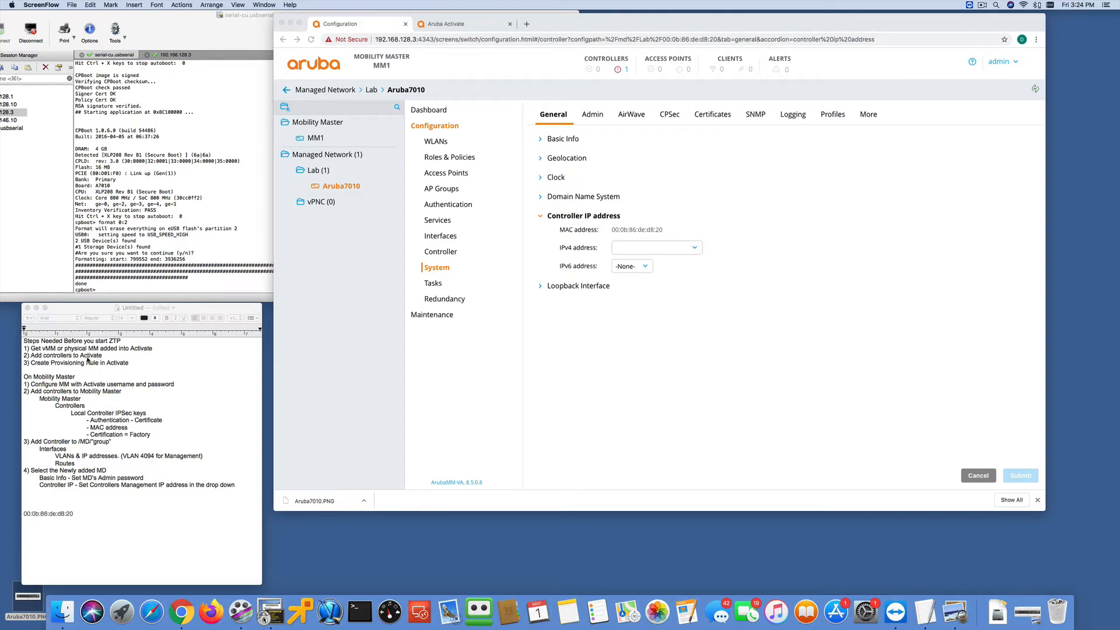
click(454, 24)
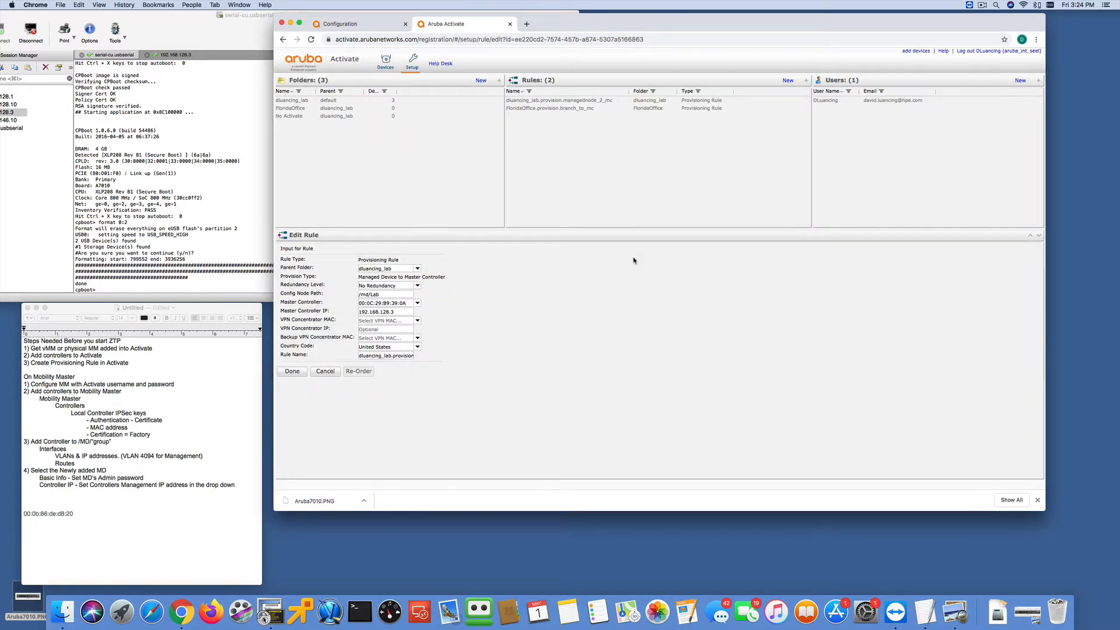
click(386, 63)
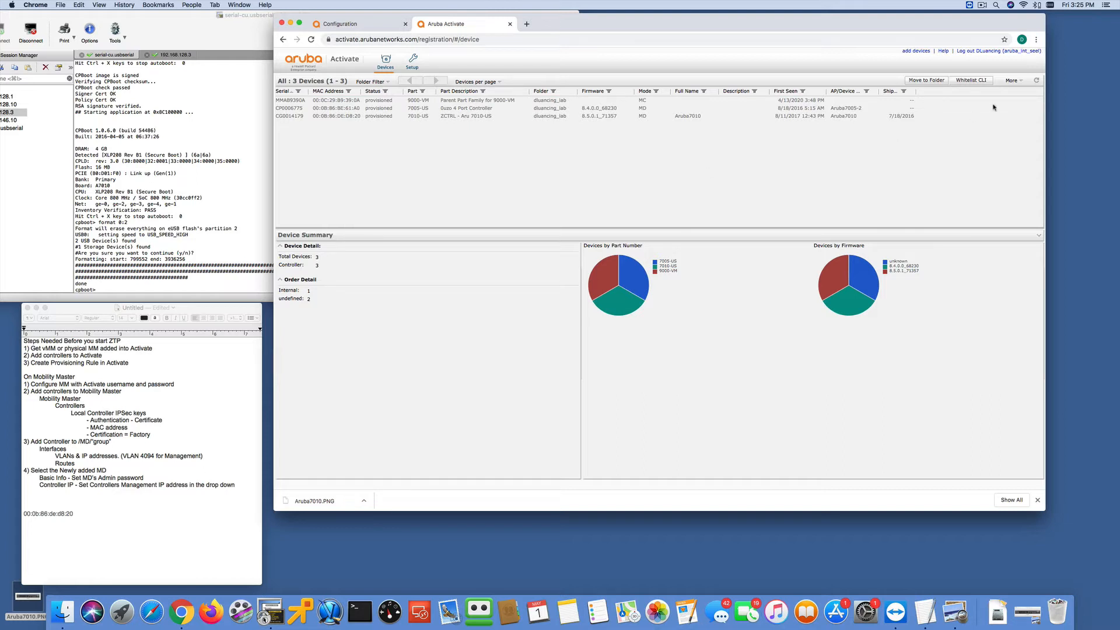
- Examine the form for manually adding devices, review the device list, and go to the Activate setup page
click(911, 51)
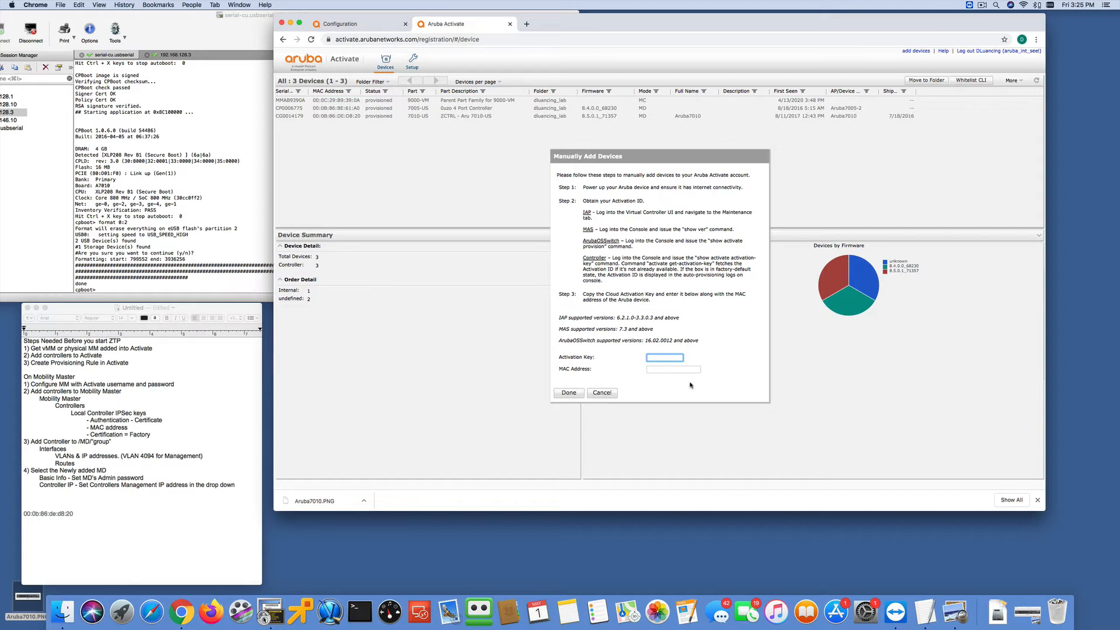
click(608, 395)
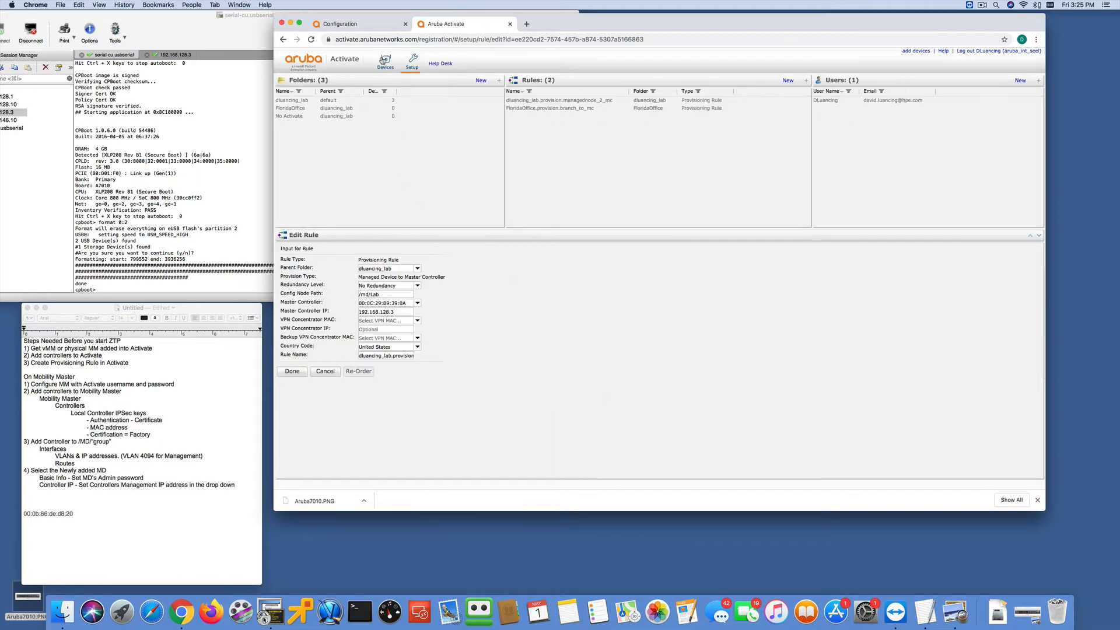
click(384, 61)
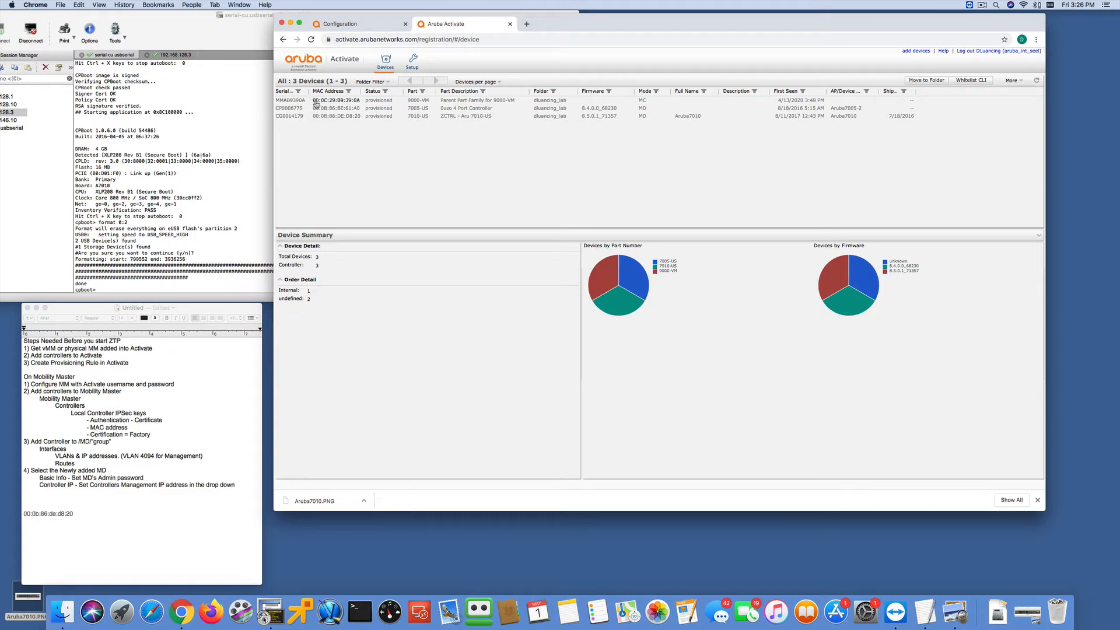
click(415, 63)
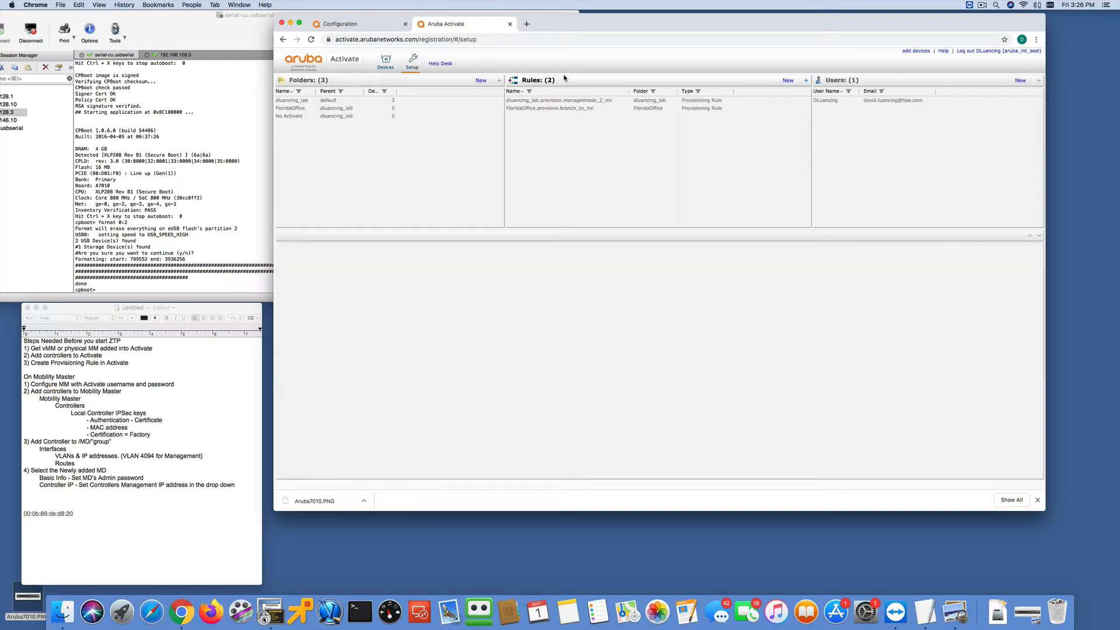
click(788, 81)
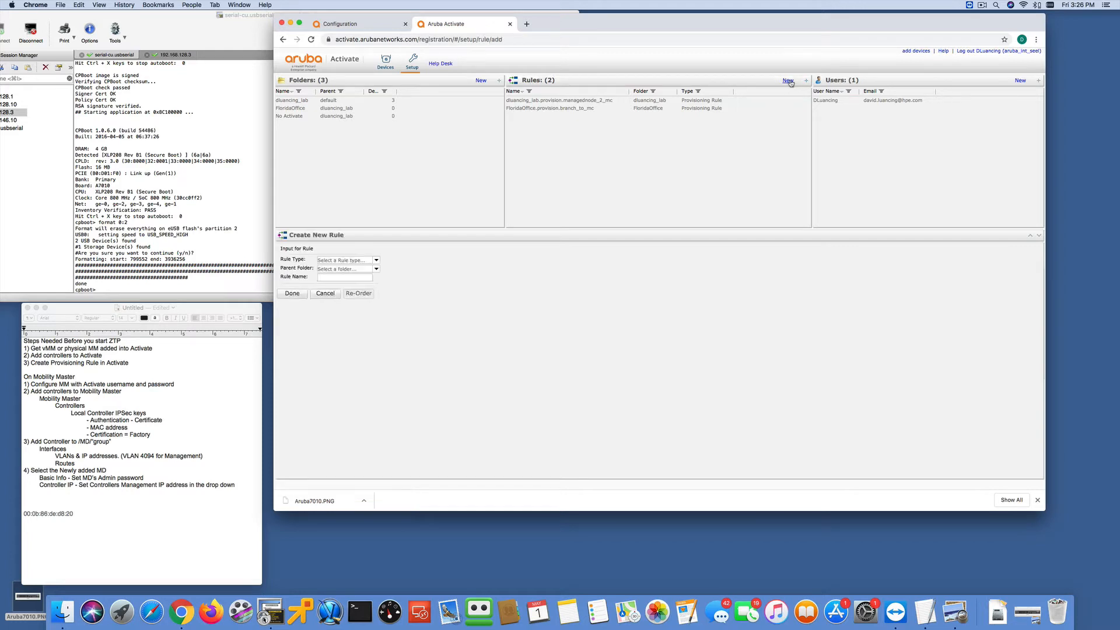
click(377, 260)
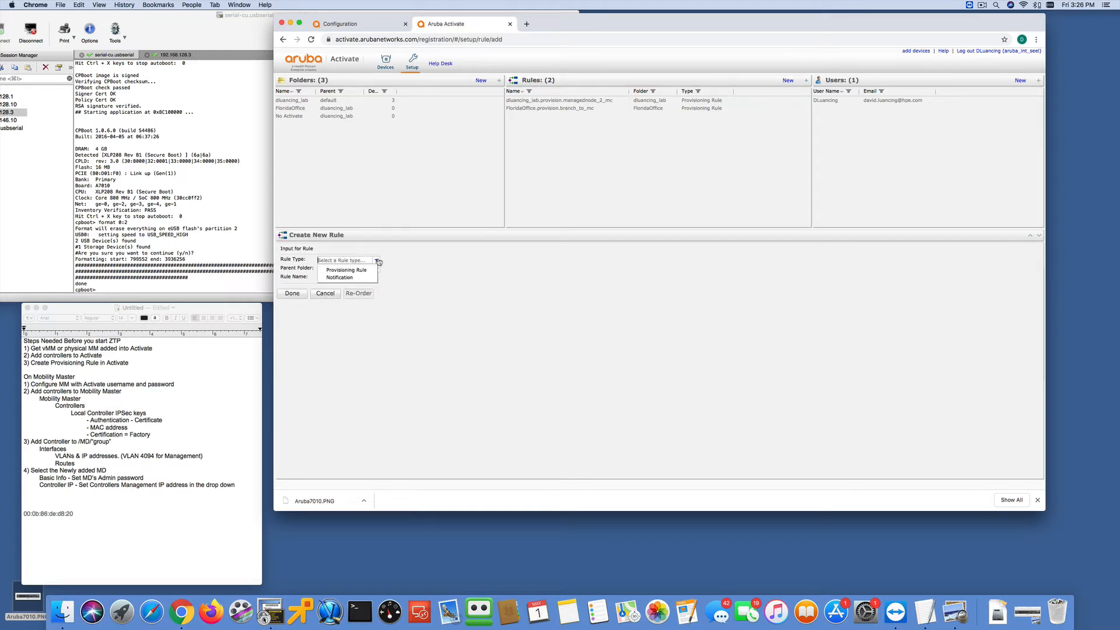
click(360, 271)
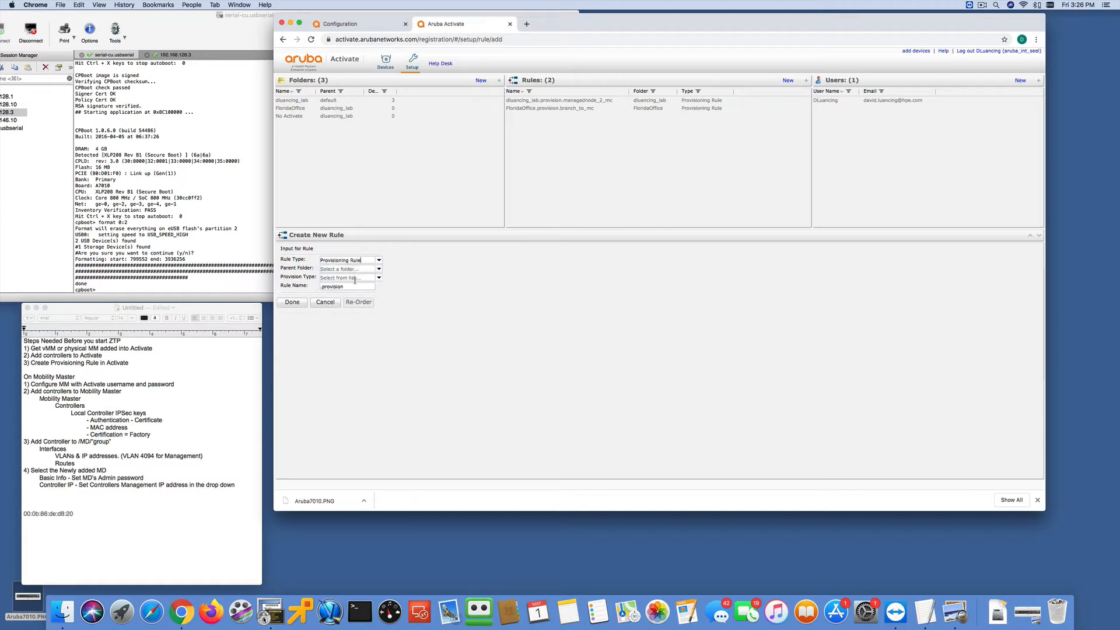
click(325, 302)
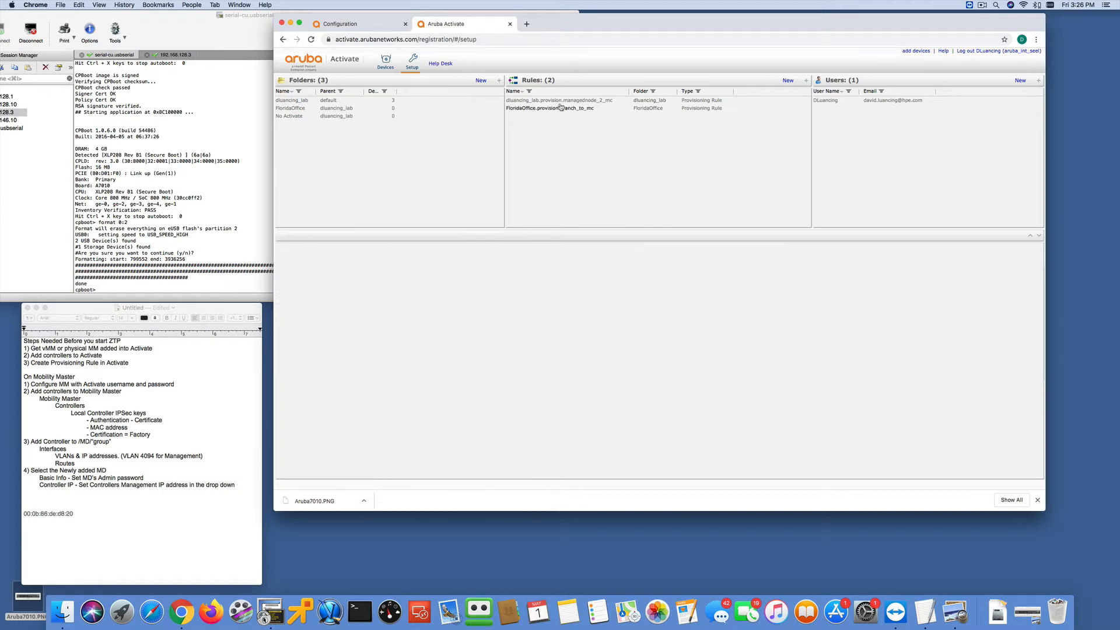
- Open the managed-node provisioning rule for editing and examine its redundancy levels, trying L3 before restoring No Redundancy, and its master controller choices
click(583, 100)
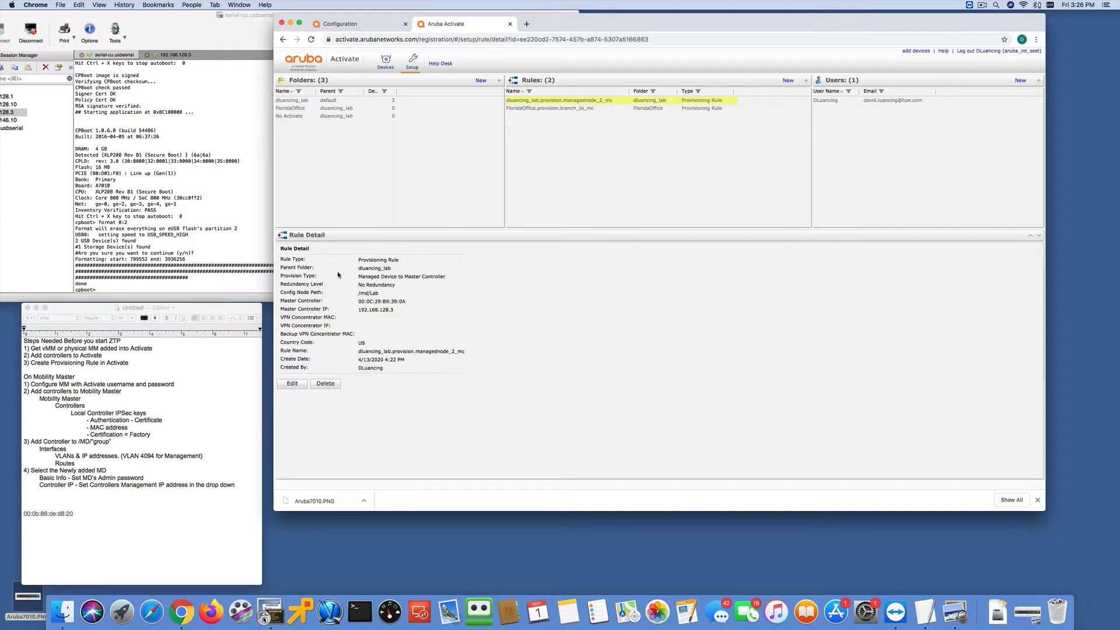
click(293, 384)
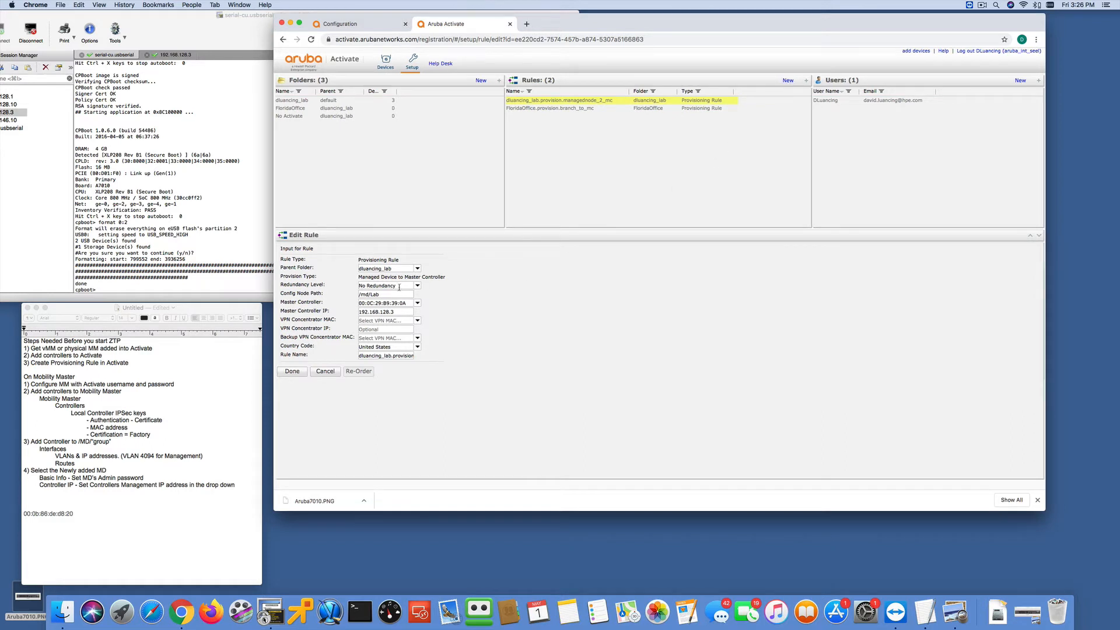
click(417, 287)
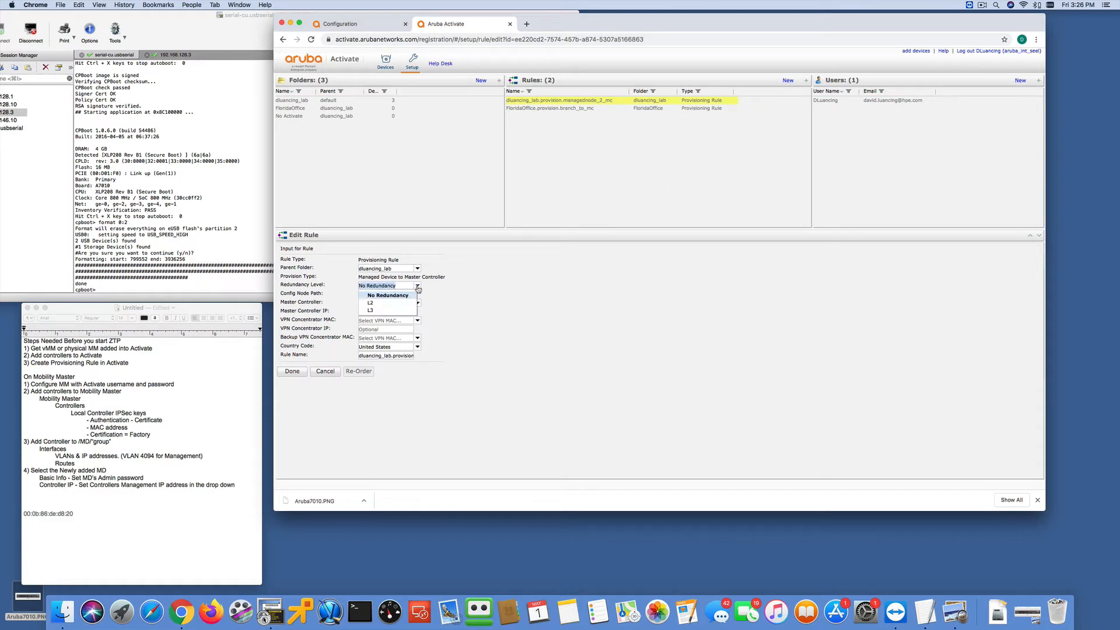
click(391, 314)
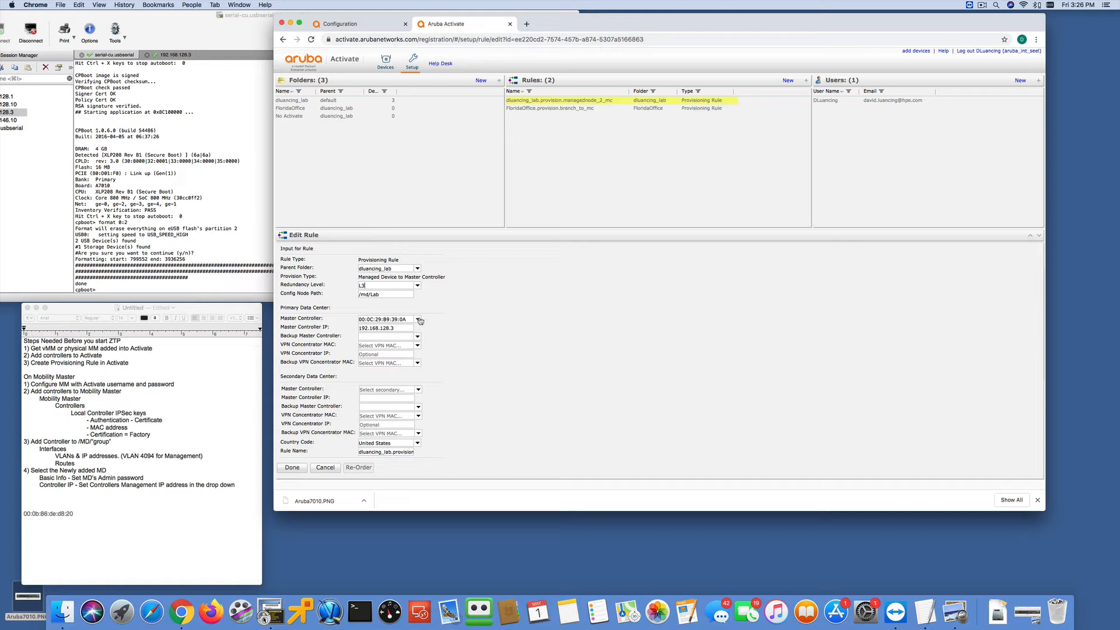
click(416, 285)
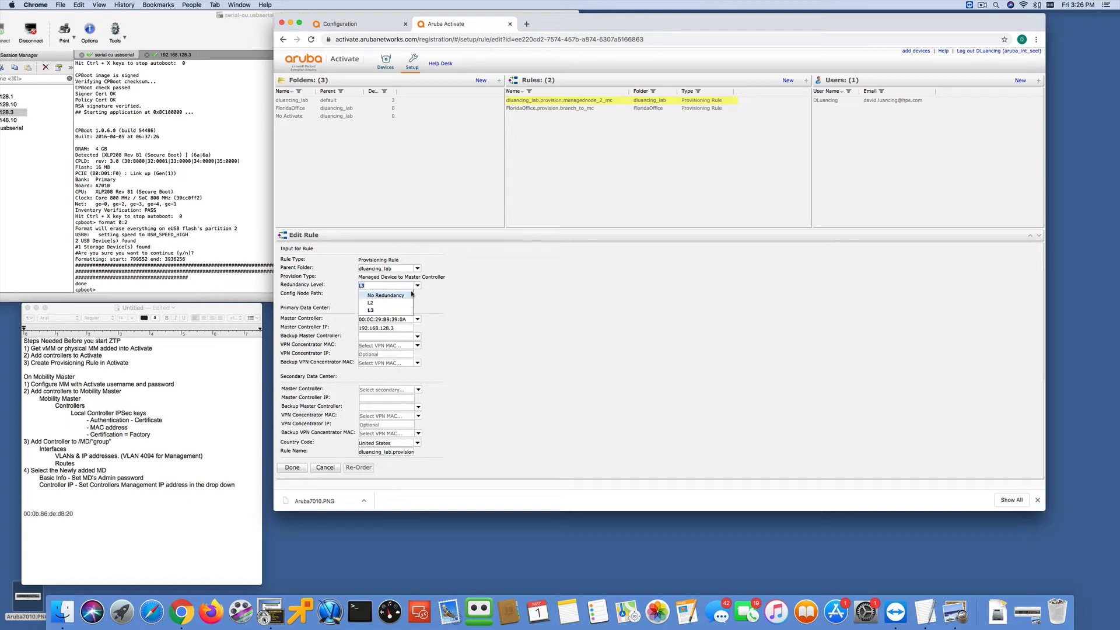
click(405, 294)
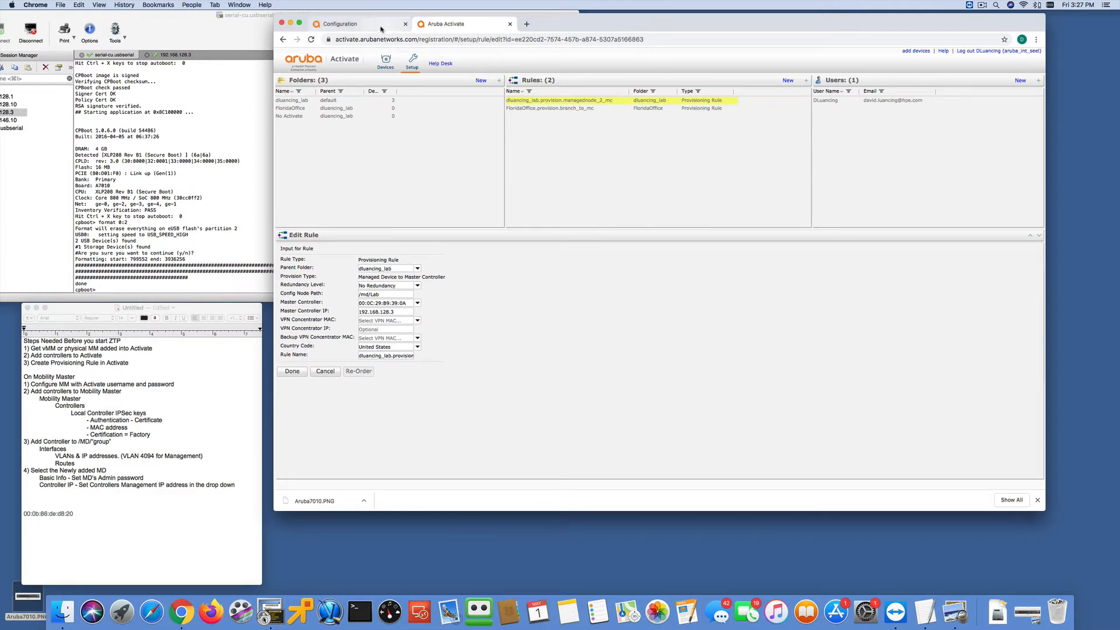
click(417, 303)
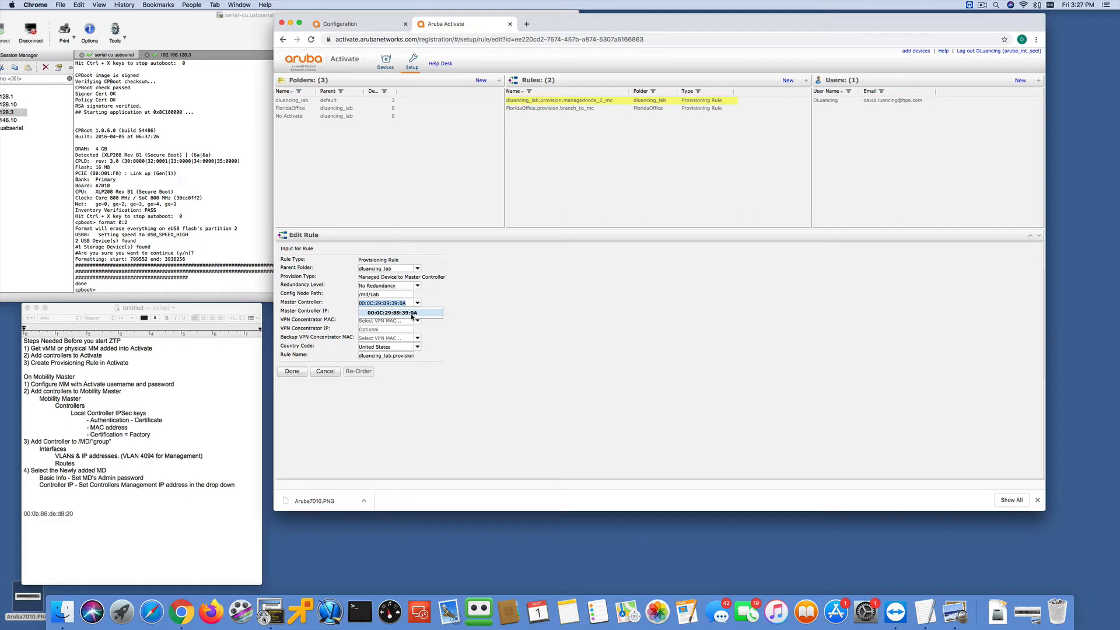
click(469, 316)
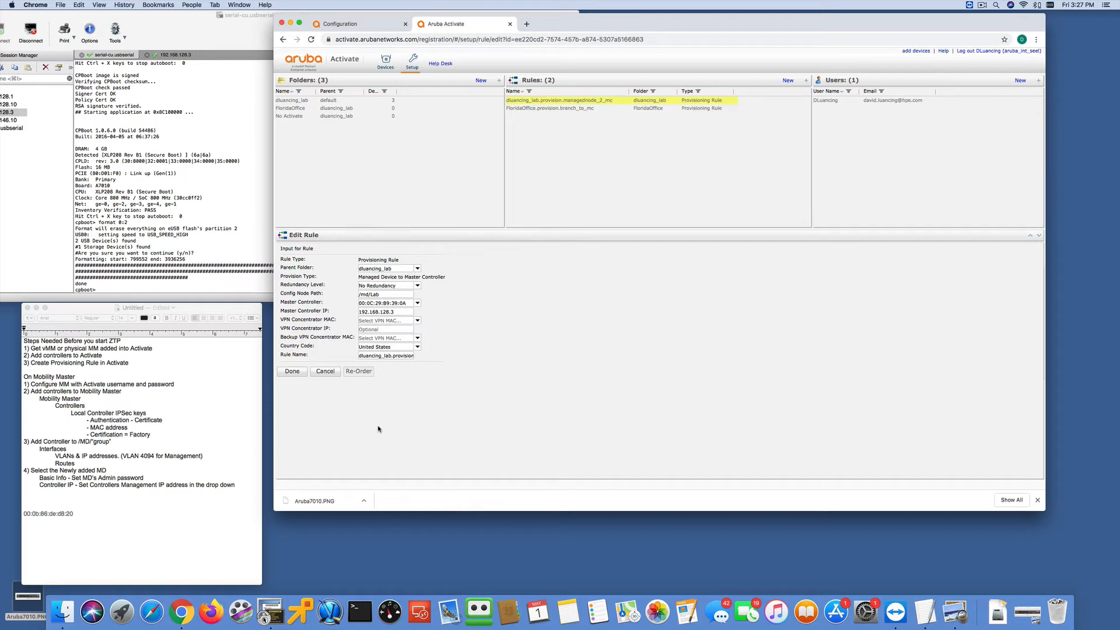
- Switch to the Mobility Master configuration and open its Local Controller IPSec Keys list
click(376, 25)
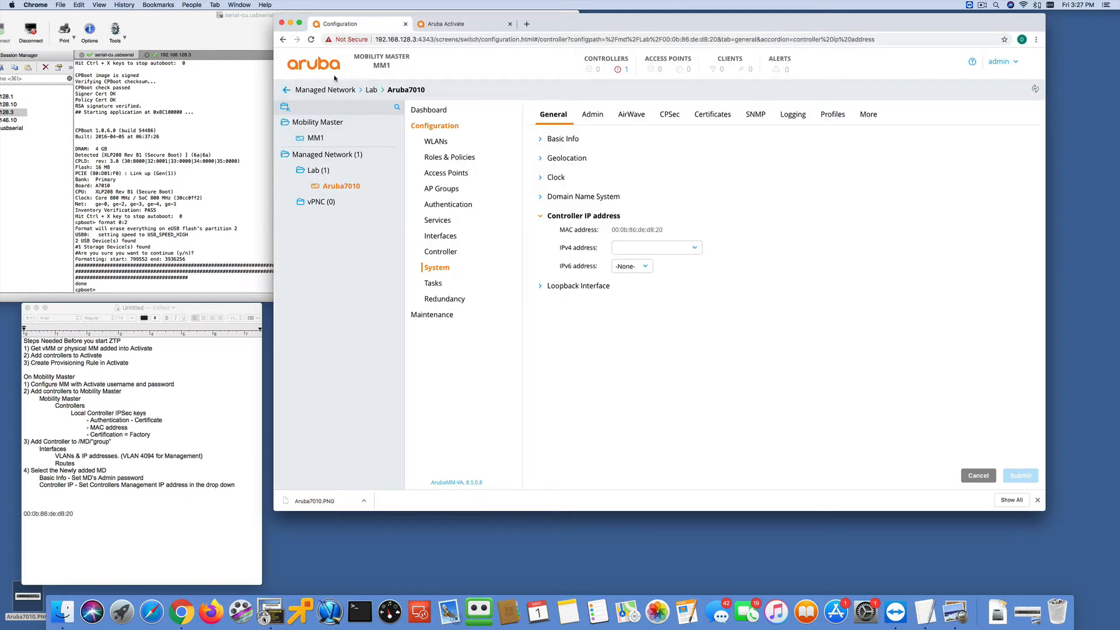
click(320, 125)
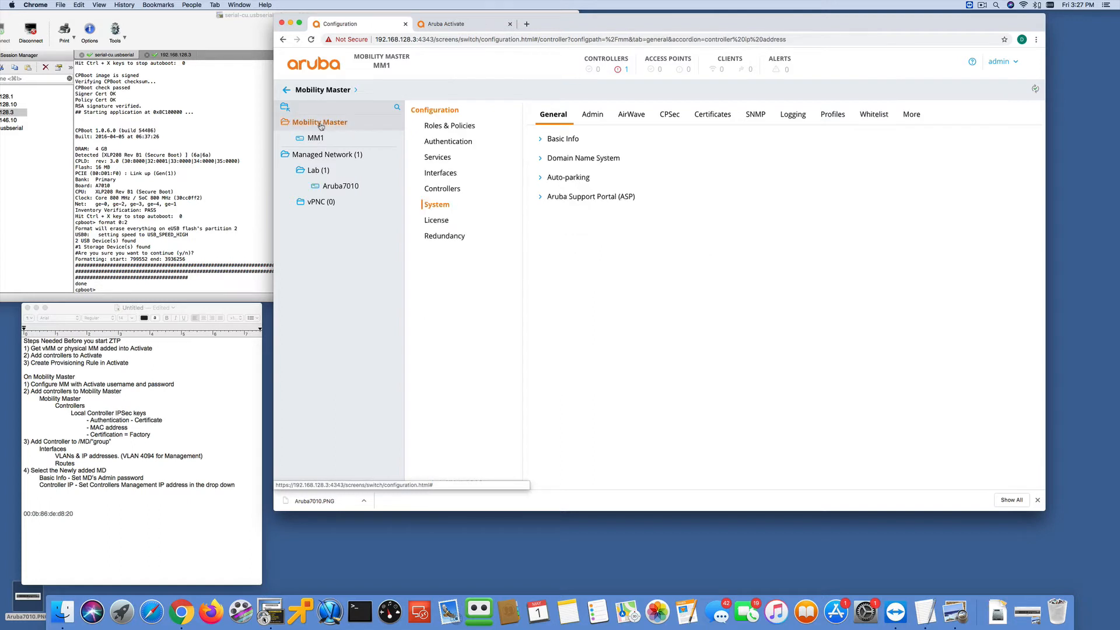
click(448, 192)
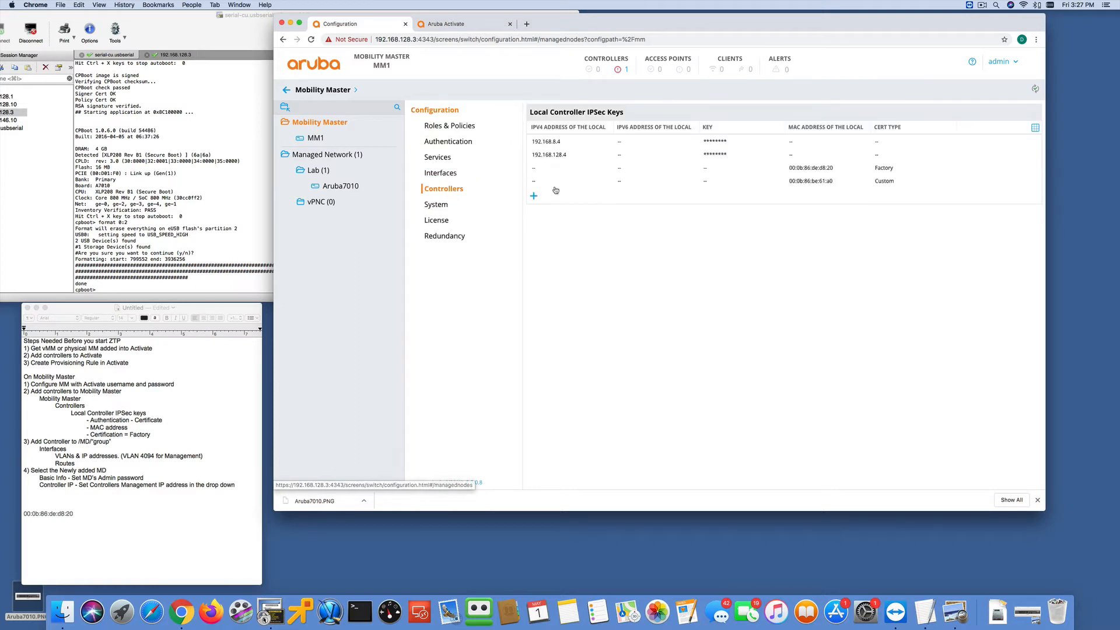
click(534, 197)
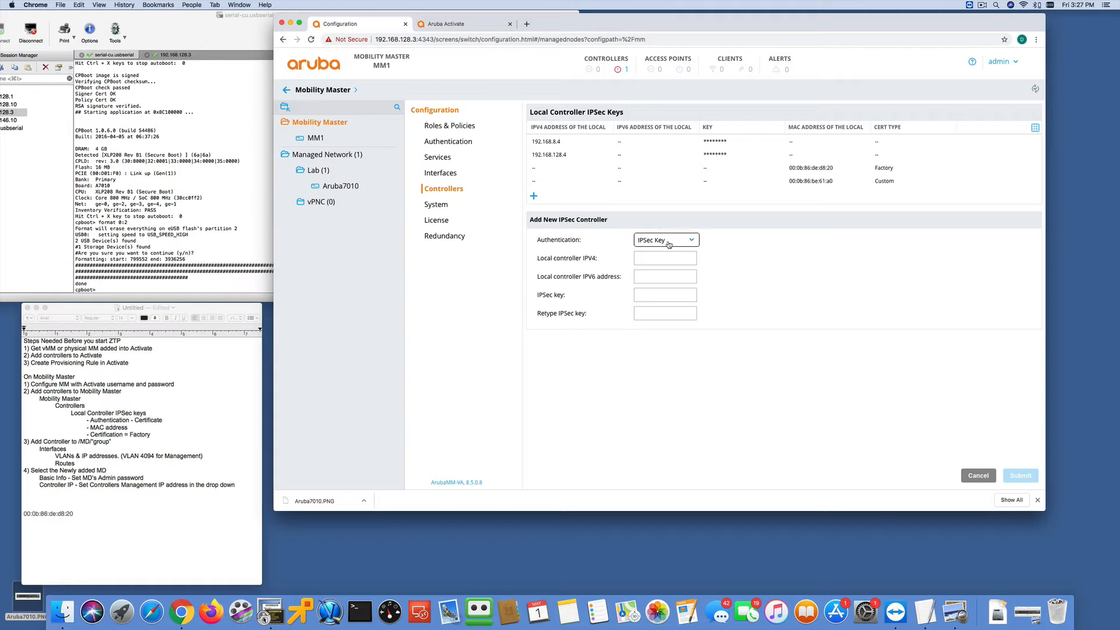
click(660, 260)
click(654, 296)
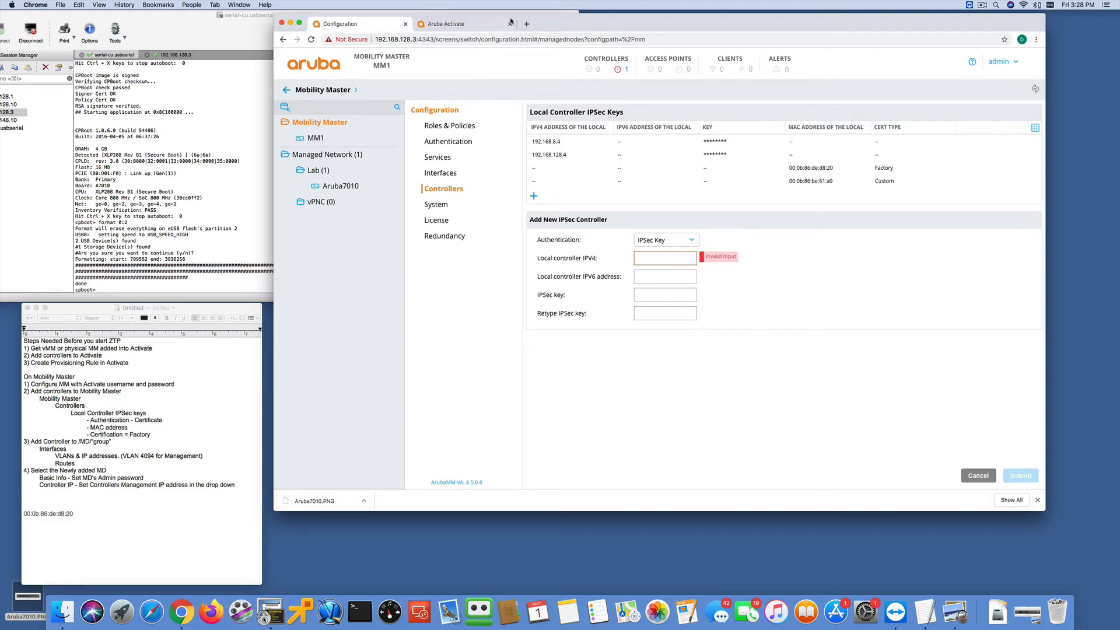
click(460, 25)
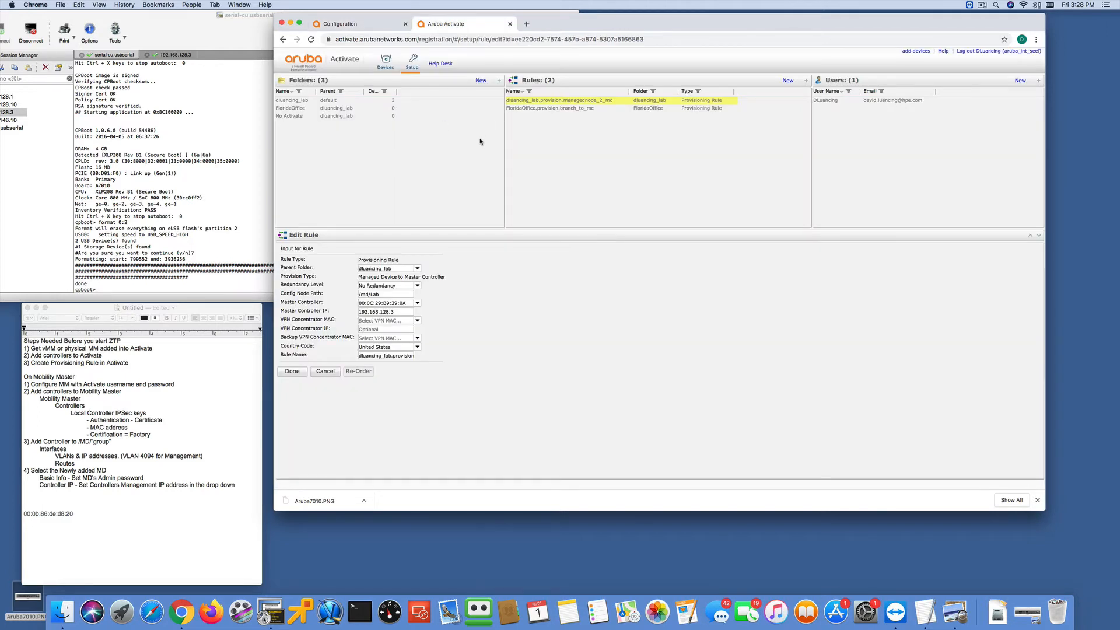
click(375, 27)
click(690, 239)
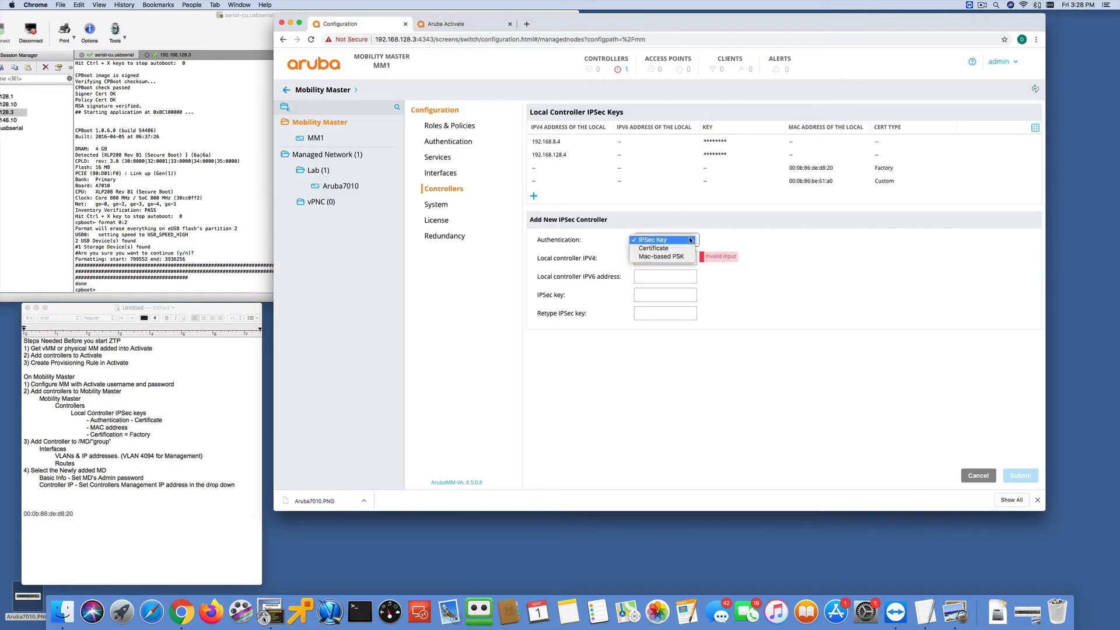
click(675, 249)
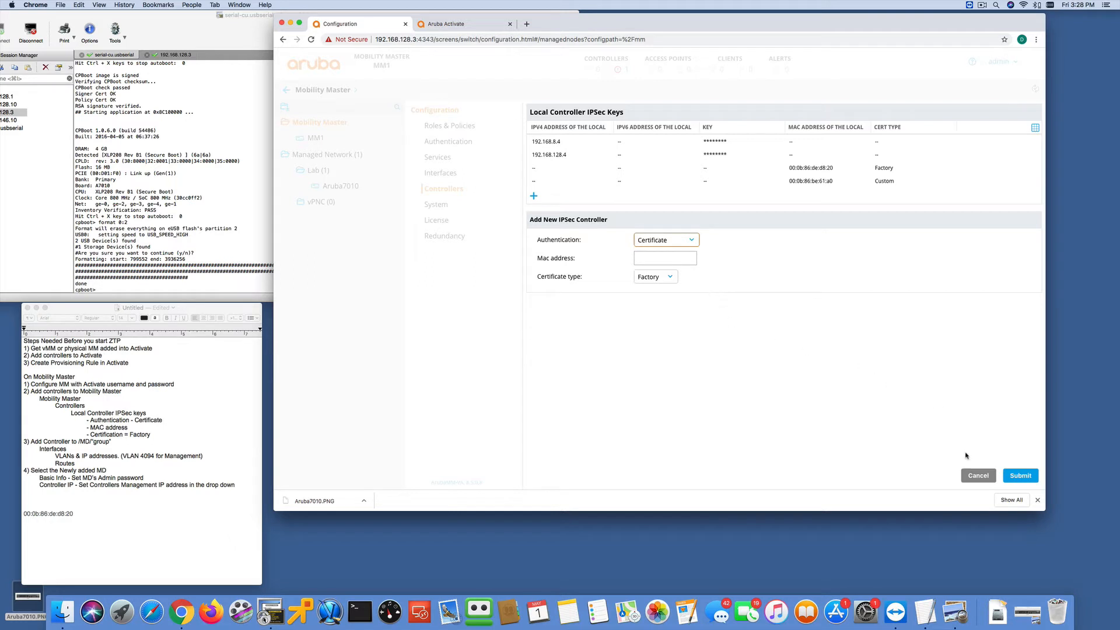
click(977, 475)
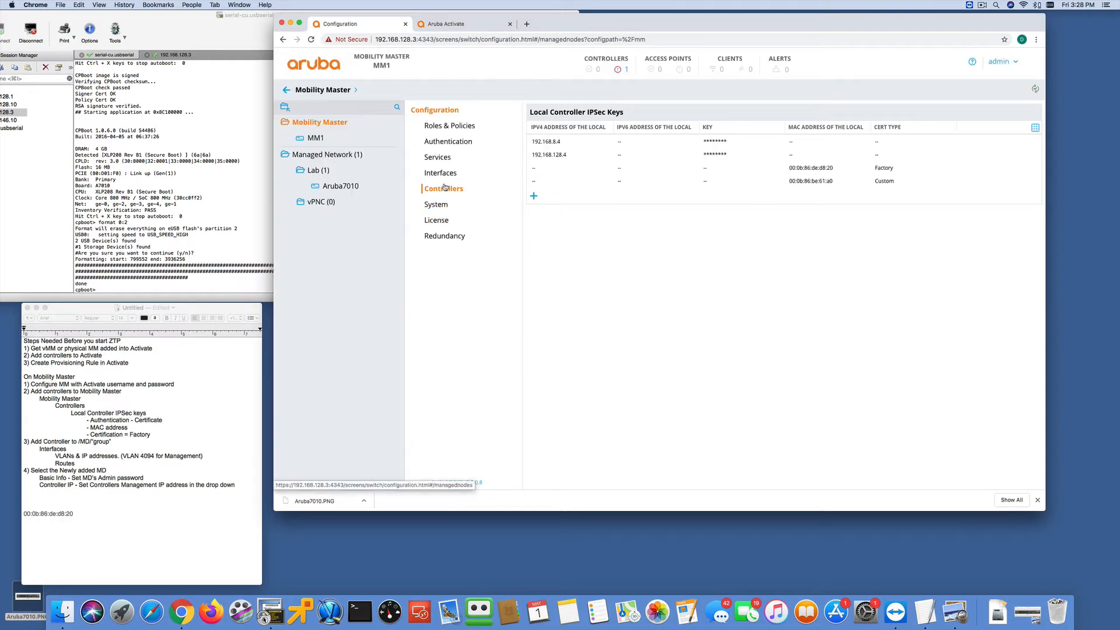
- Copy the MAC address of Aruba7010 from its controller details, leave them unchanged, and delete the device from the Lab group
click(338, 186)
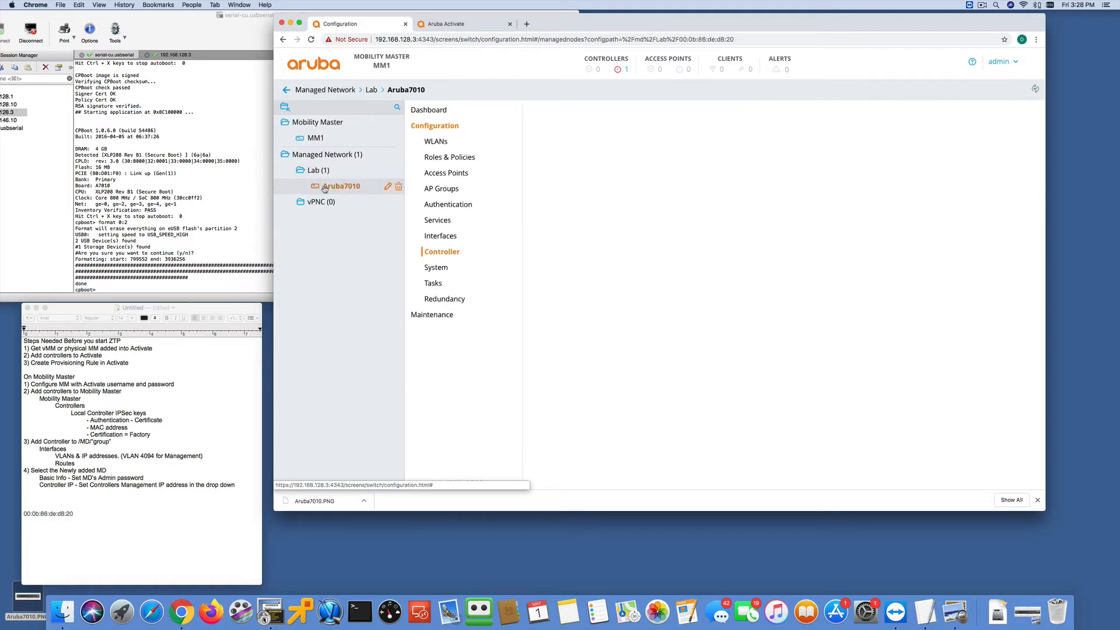
click(387, 186)
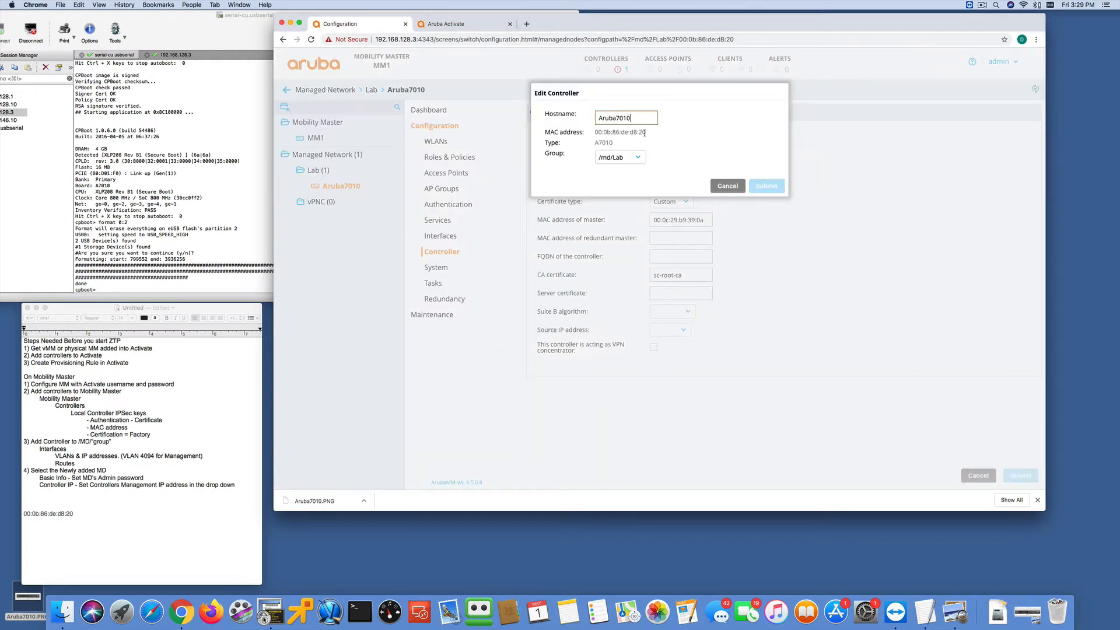
drag(648, 132, 592, 136)
right_click(601, 134)
click(618, 151)
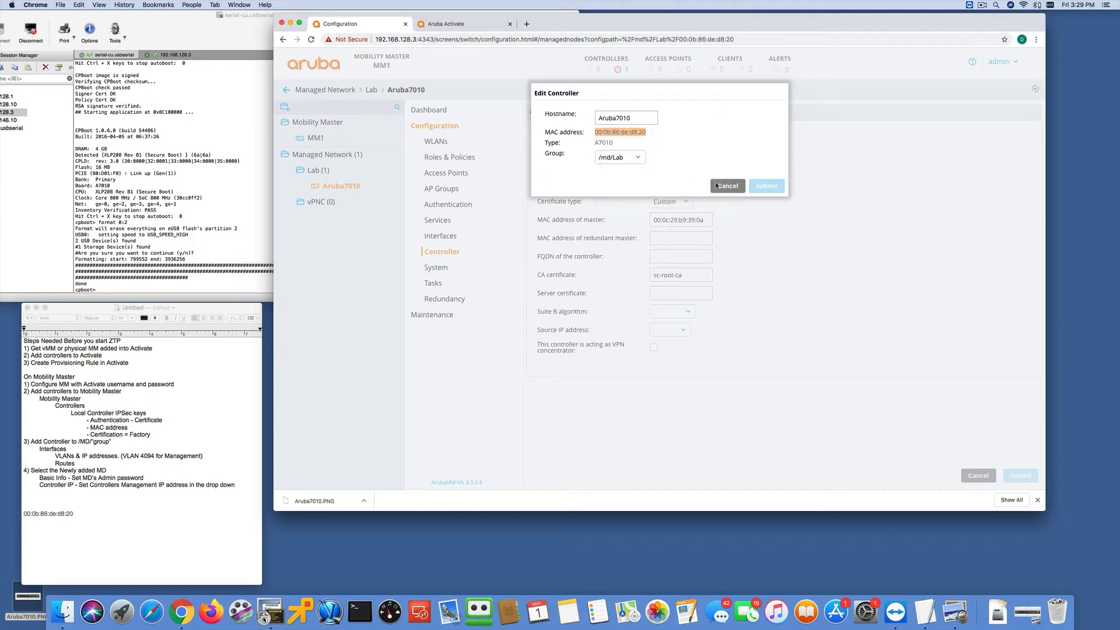
click(725, 186)
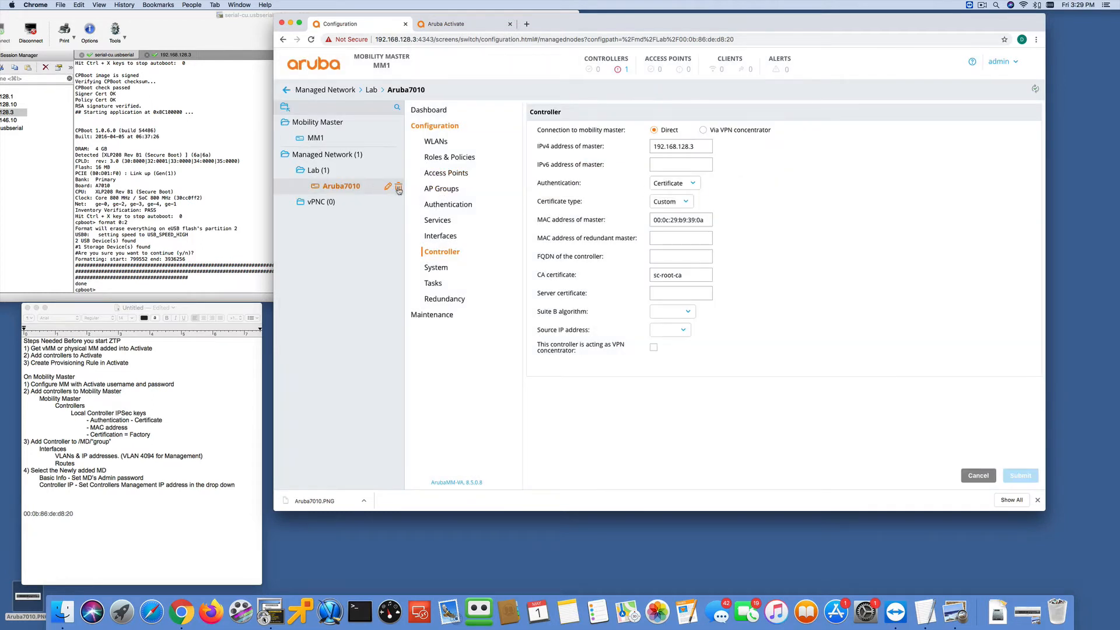
click(399, 188)
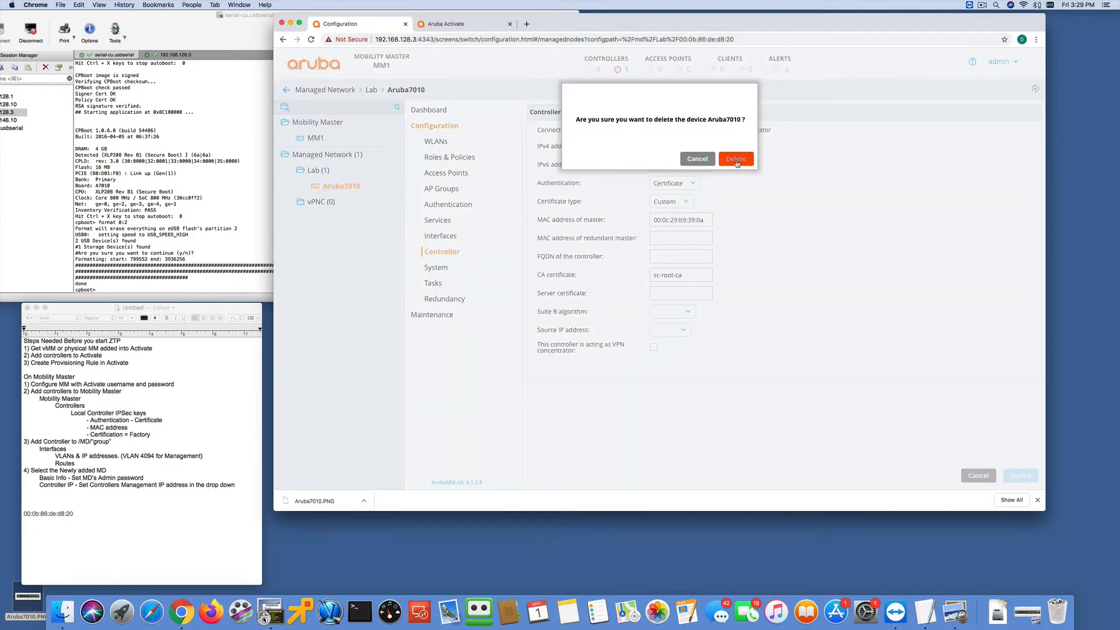
key(Return)
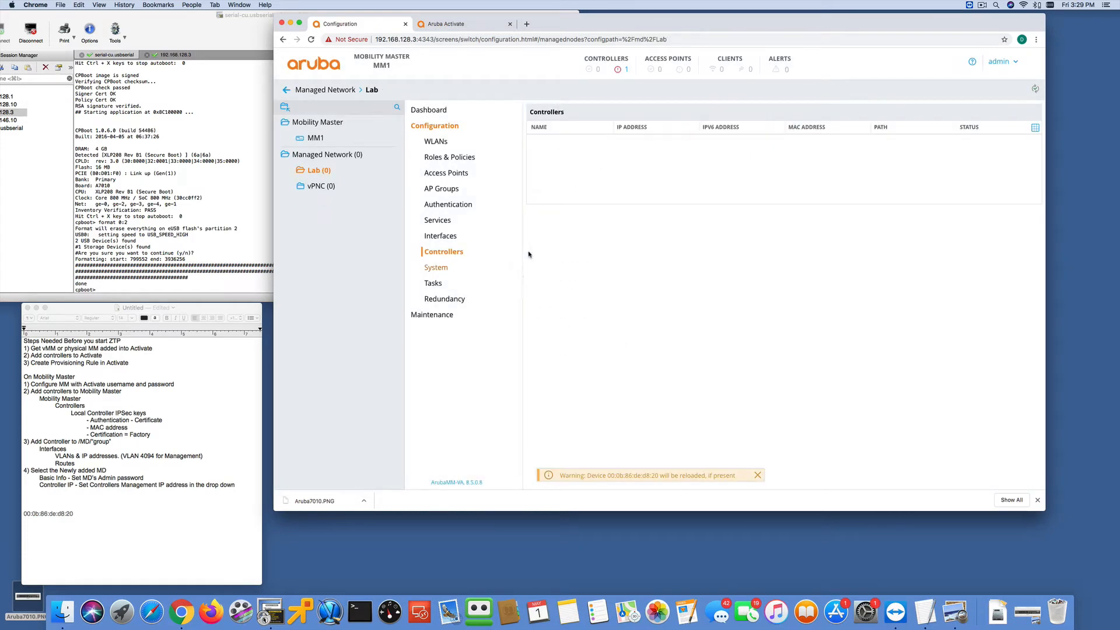
- Check the Activate provisioning rule's config node path, and add controller Aruba7010 with MAC address 00:0b:86:de:d8:20 and its model type to the Lab group
click(448, 24)
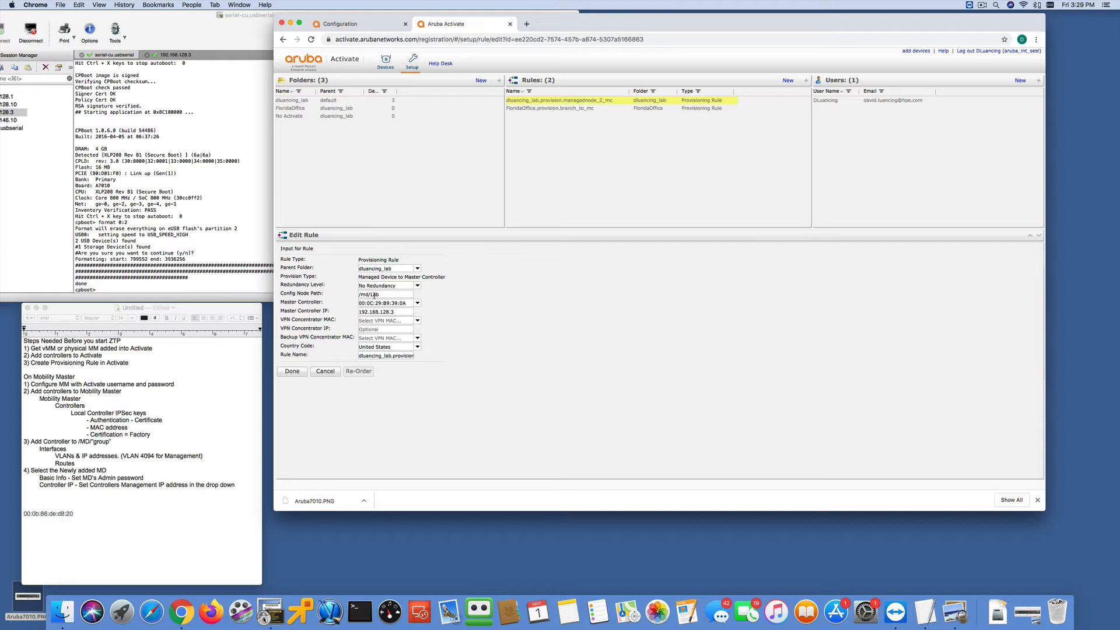
click(344, 24)
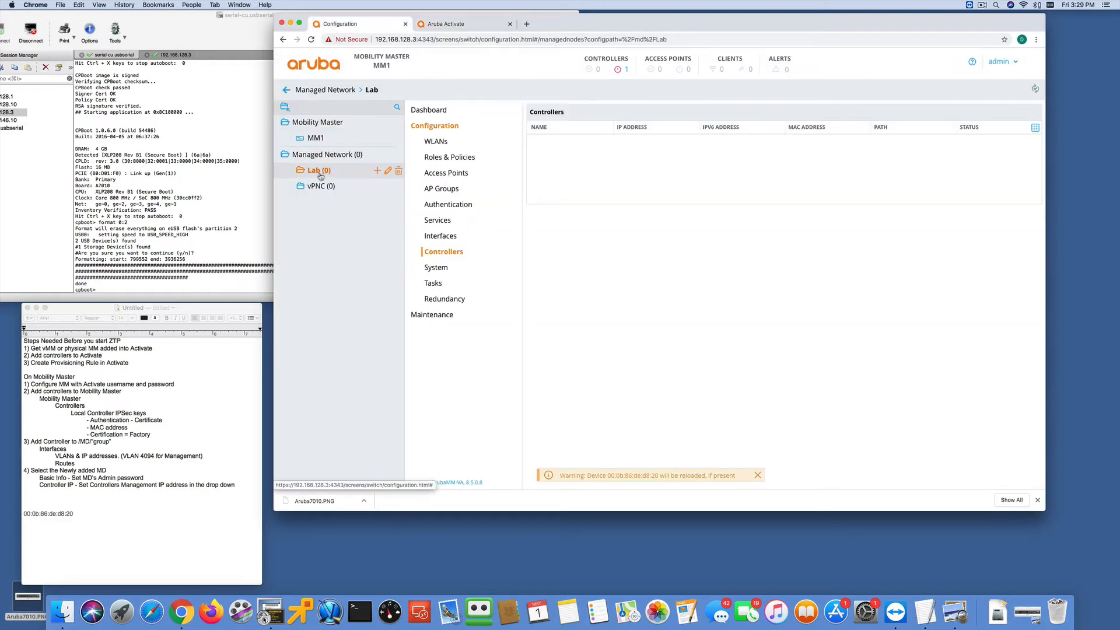
click(378, 173)
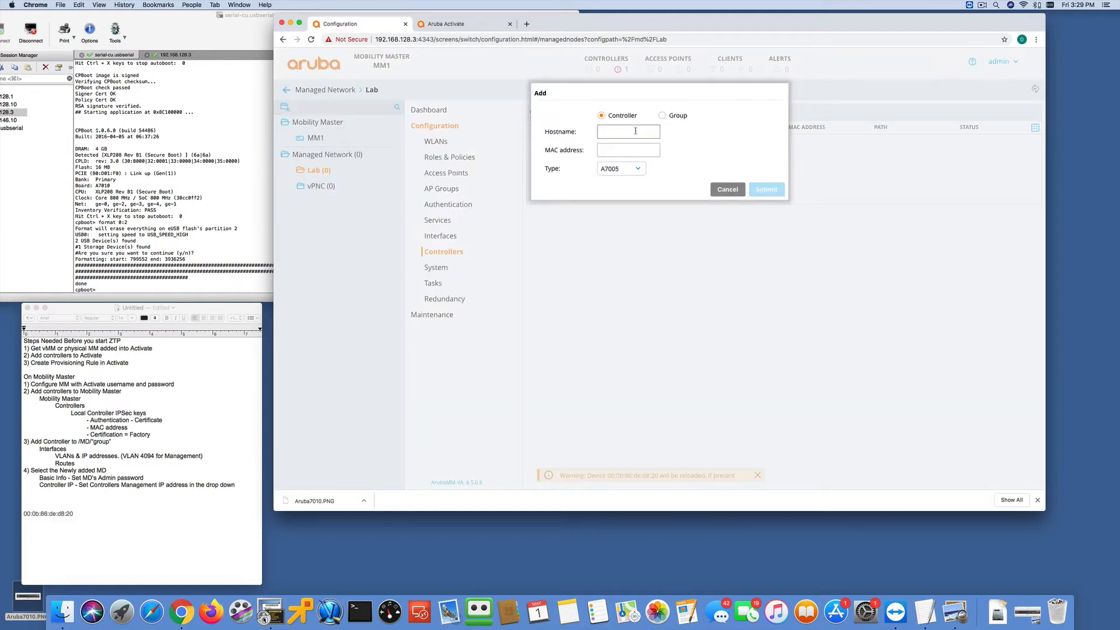
click(629, 133)
text(Aruba7010)
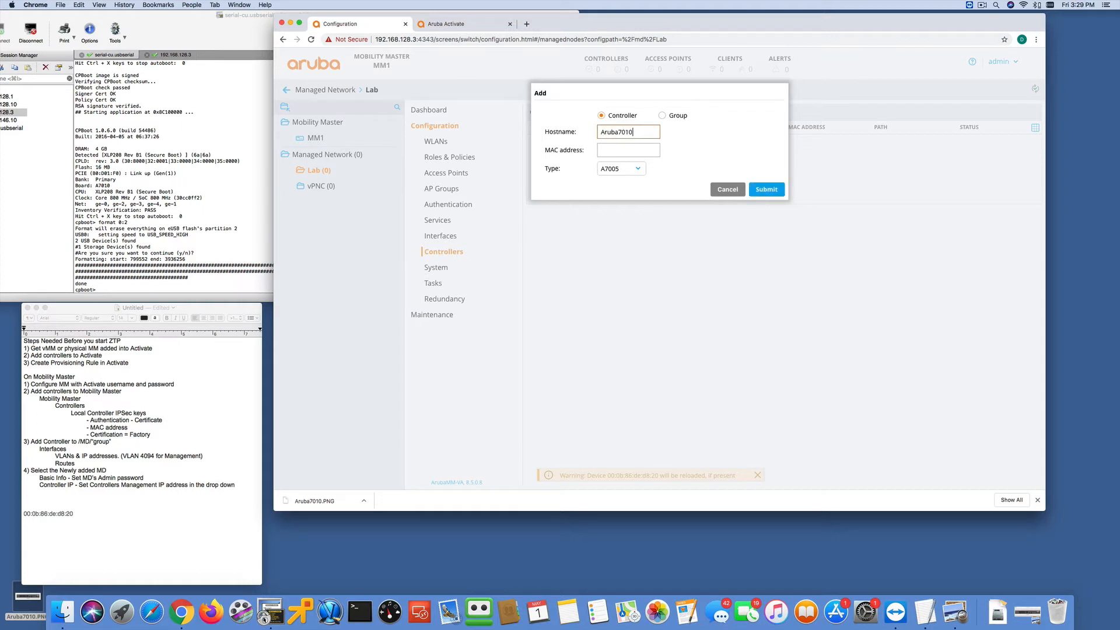
click(629, 150)
right_click(632, 151)
click(647, 206)
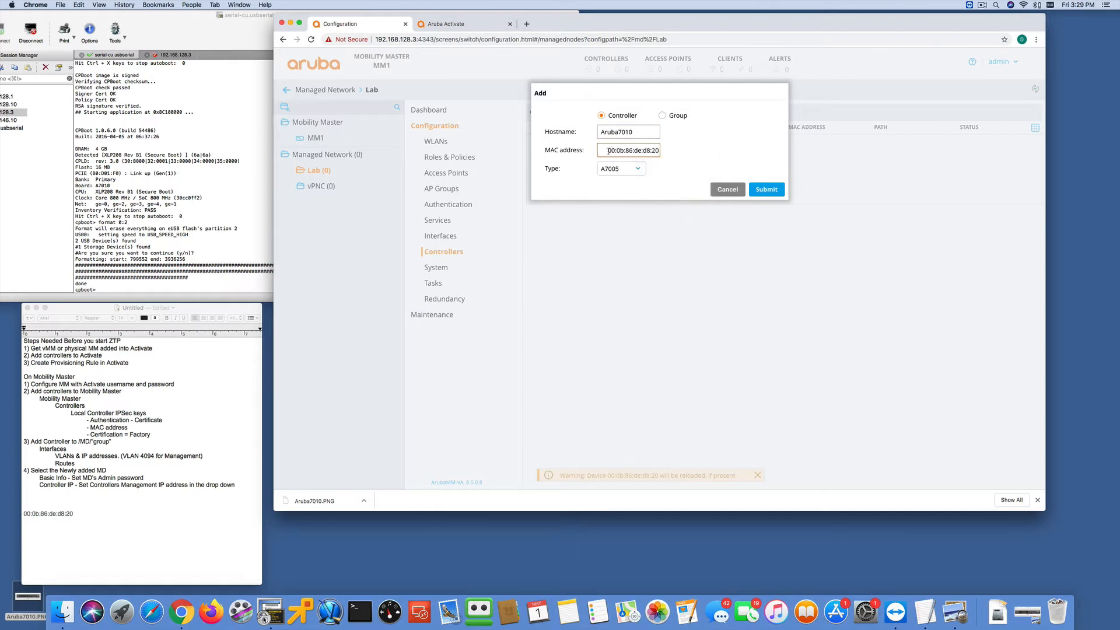
click(635, 170)
click(635, 185)
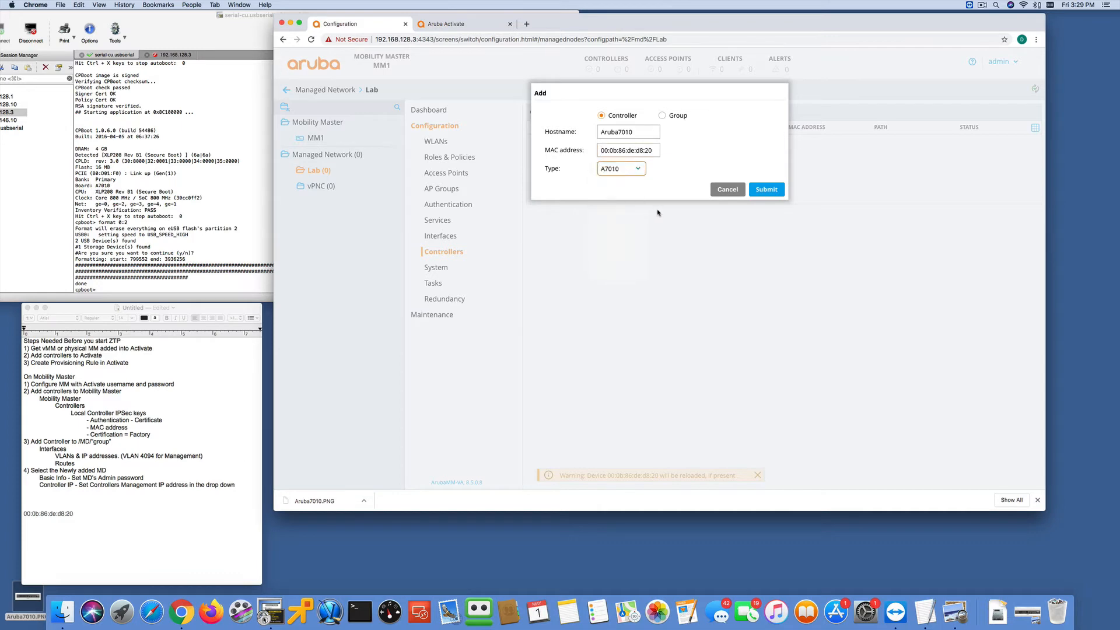
click(774, 190)
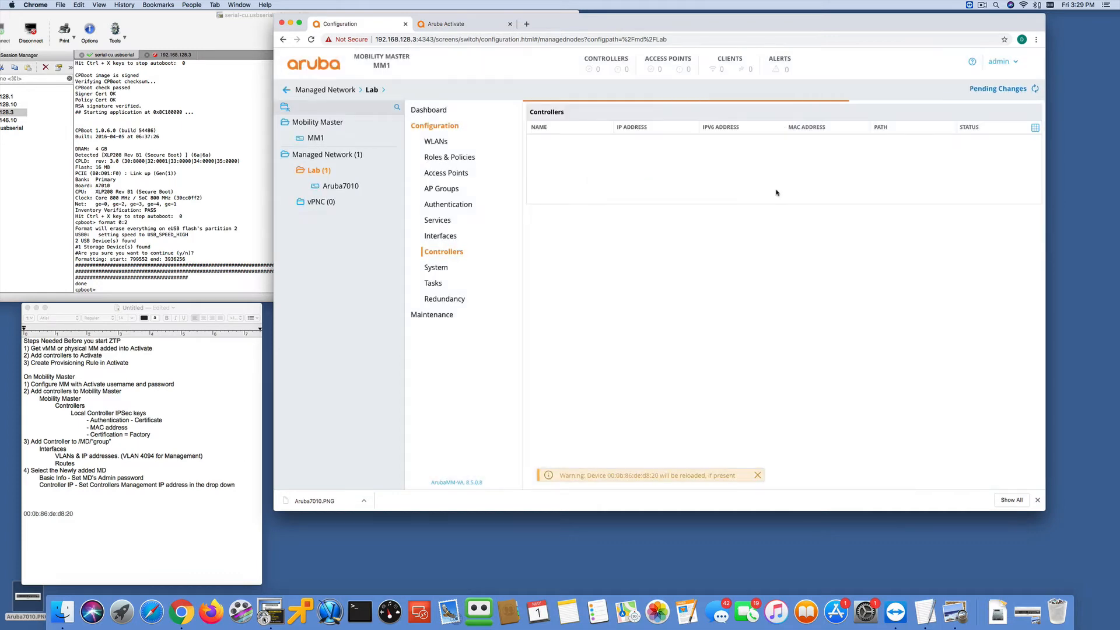
- Deploy the pending addition of the Aruba7010 controller and dismiss the deployment status
click(997, 89)
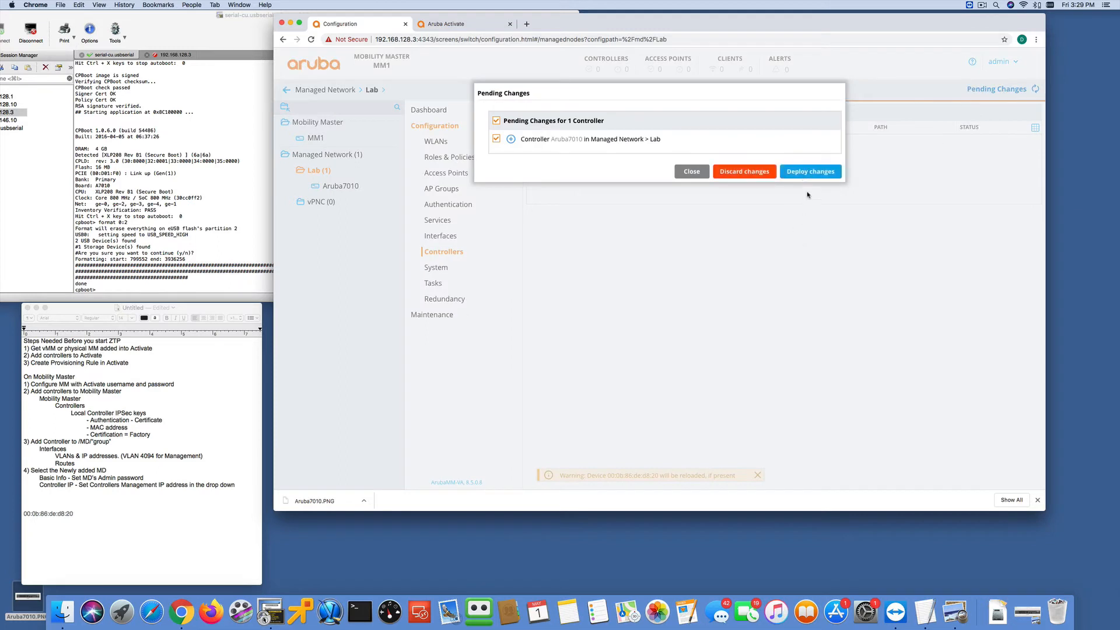
click(805, 174)
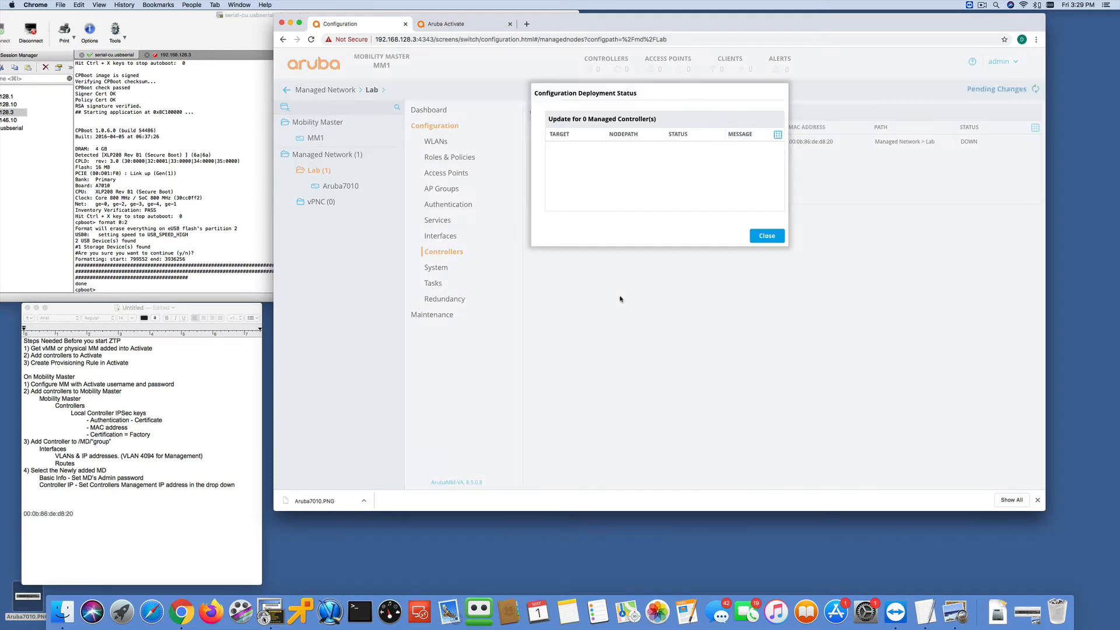
click(764, 235)
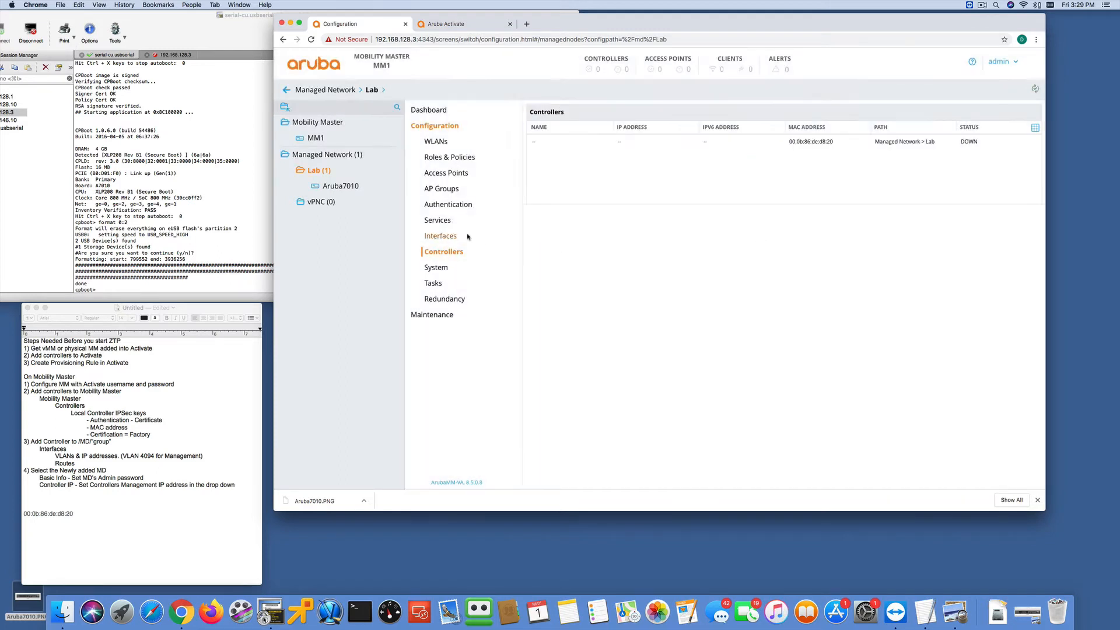
- Open the VLAN settings of the Aruba7010 controller and examine the front view picture in Aruba7010.PNG
click(336, 187)
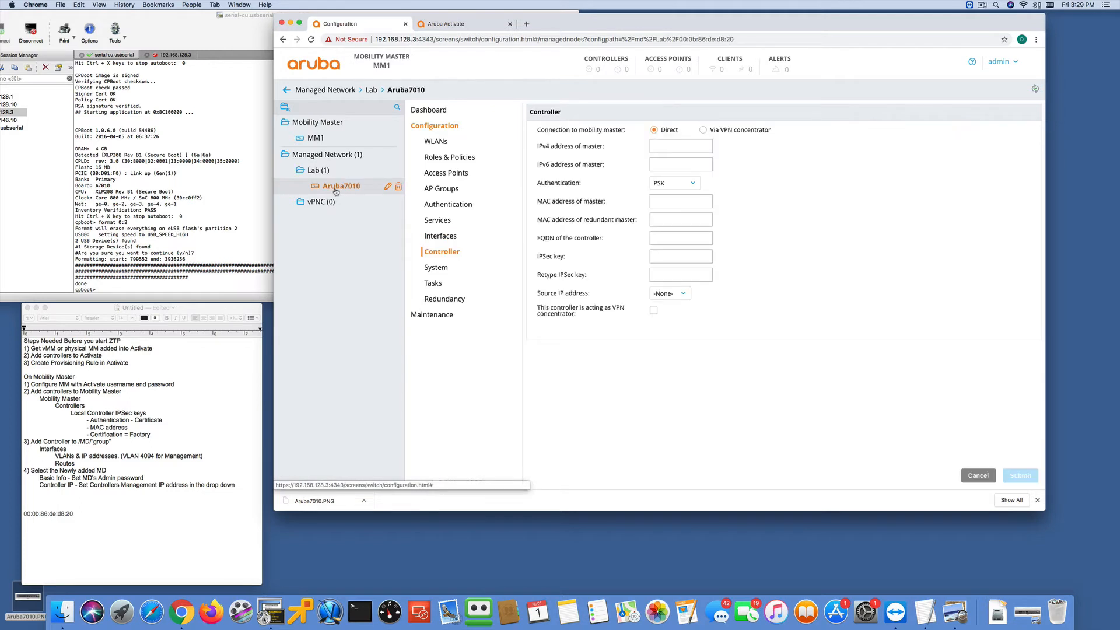
click(442, 236)
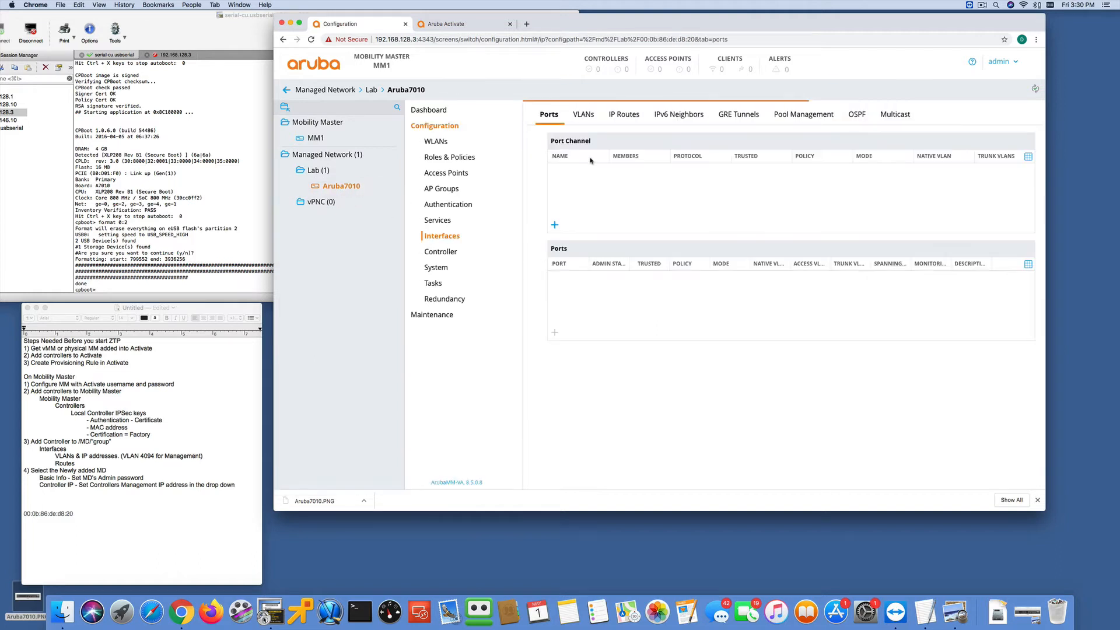
click(584, 116)
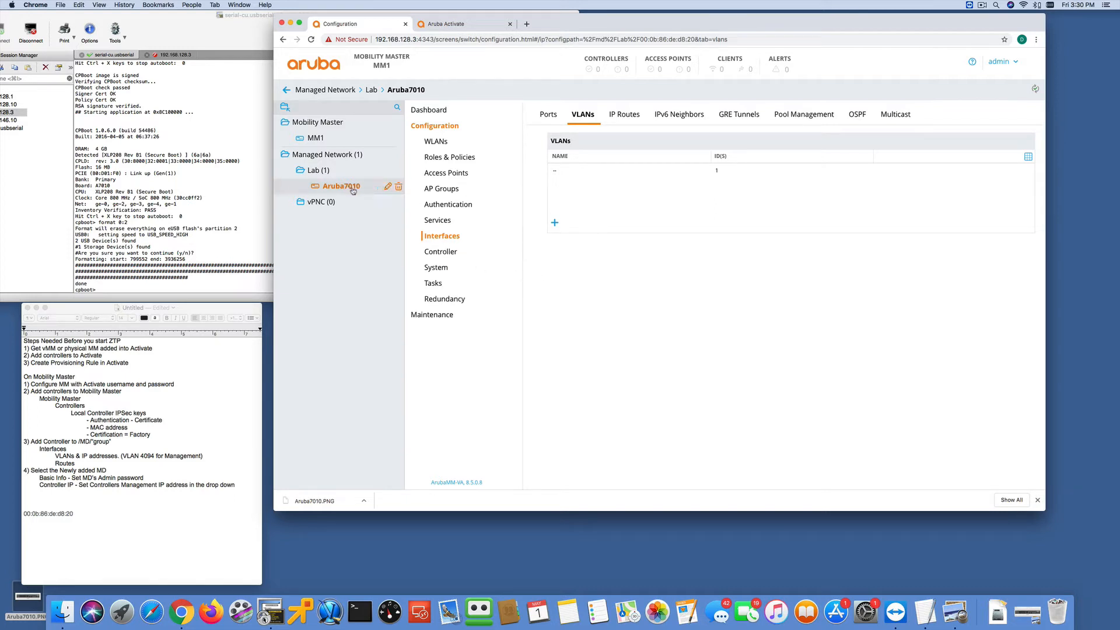
click(29, 599)
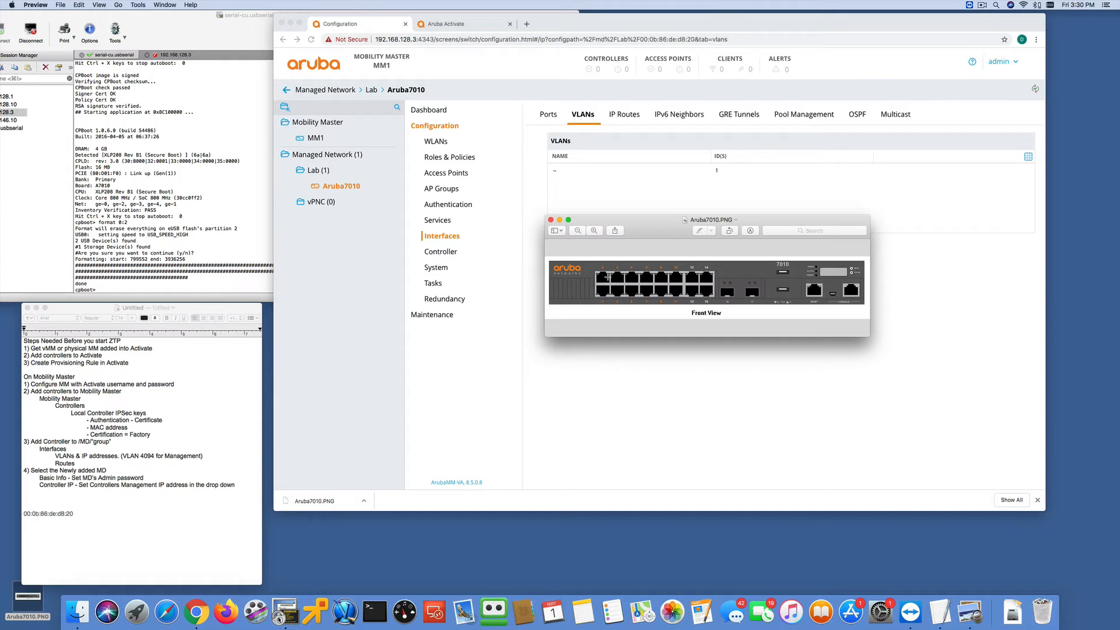
click(593, 193)
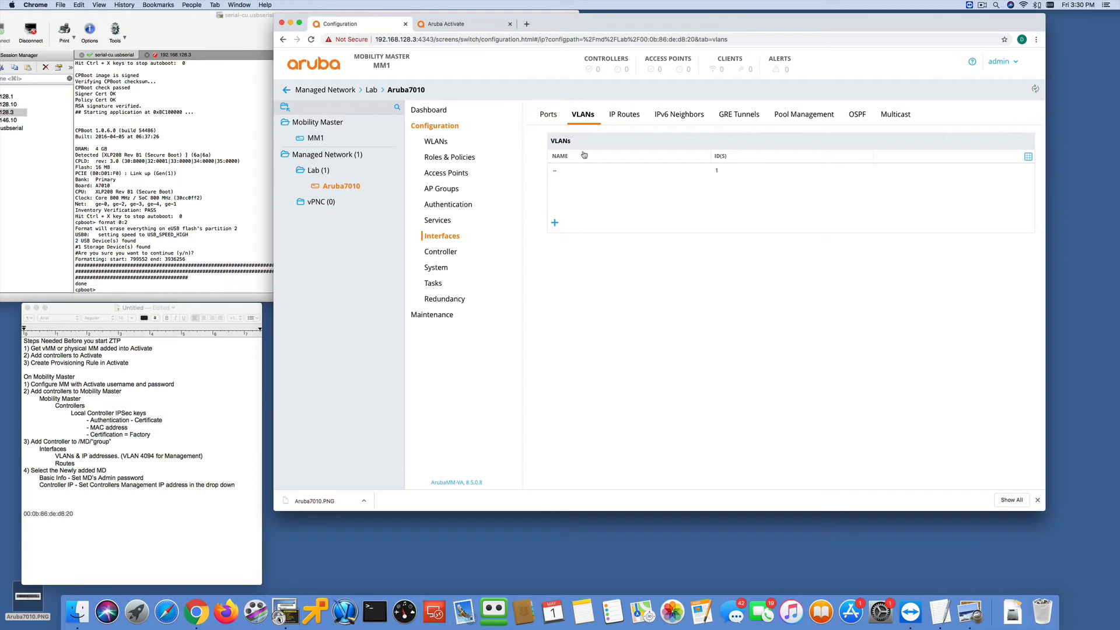
- Create a VLAN named Management with ID 4094 on the Aruba7010 controller
click(555, 223)
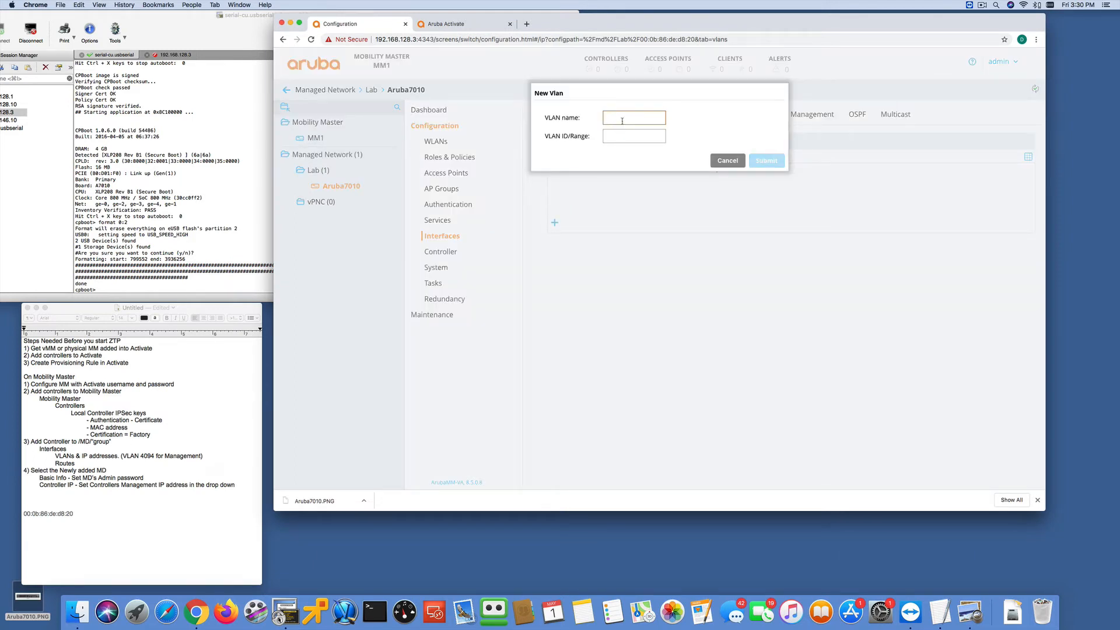
text(Manage)
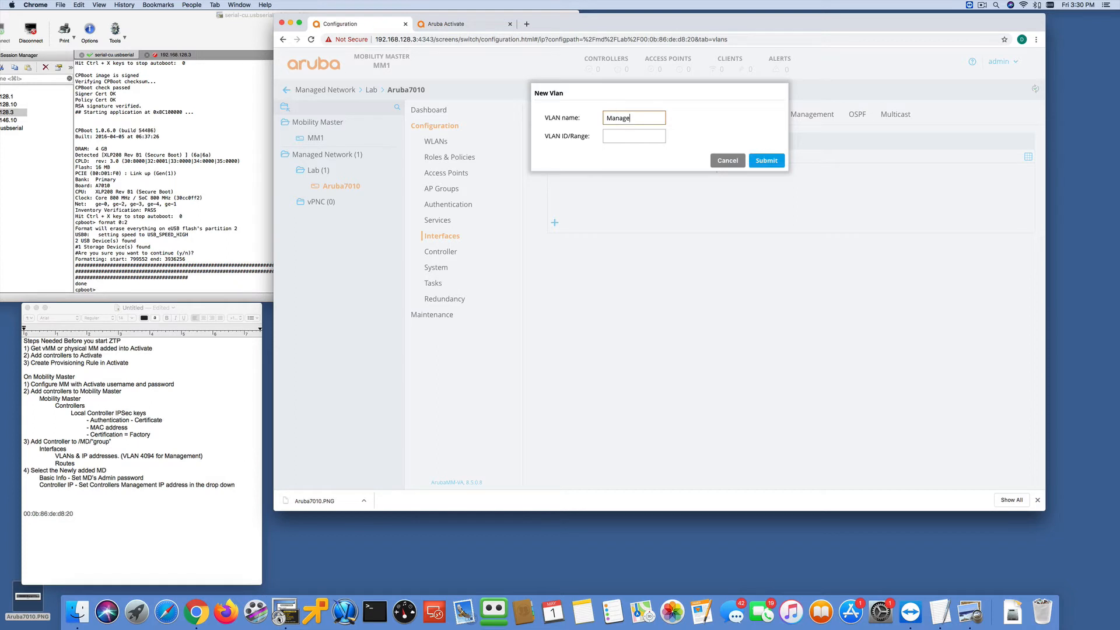
text(ment)
click(617, 134)
text(4094)
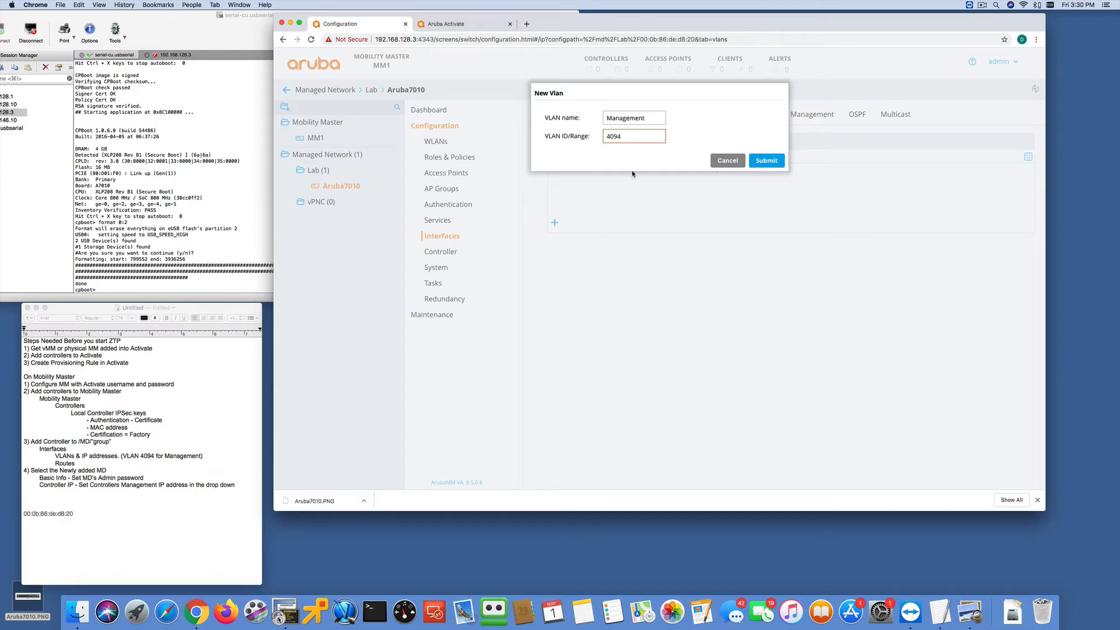
click(761, 165)
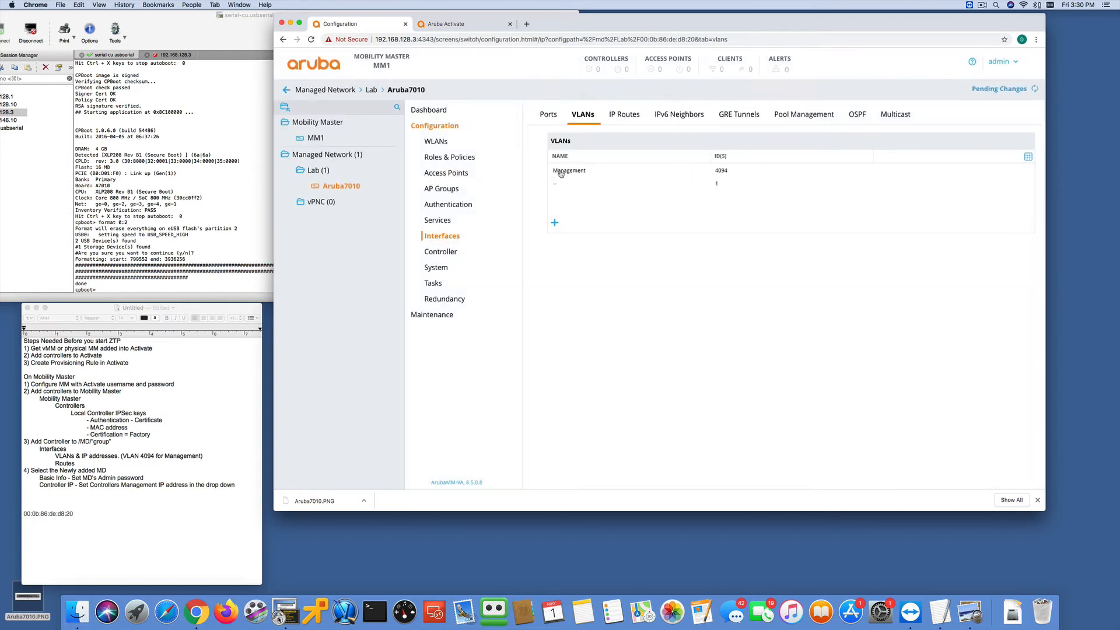
- Assign VLAN 4094 the static IPv4 address 192.168.128.3 with netmask 255.255.255.0
click(568, 171)
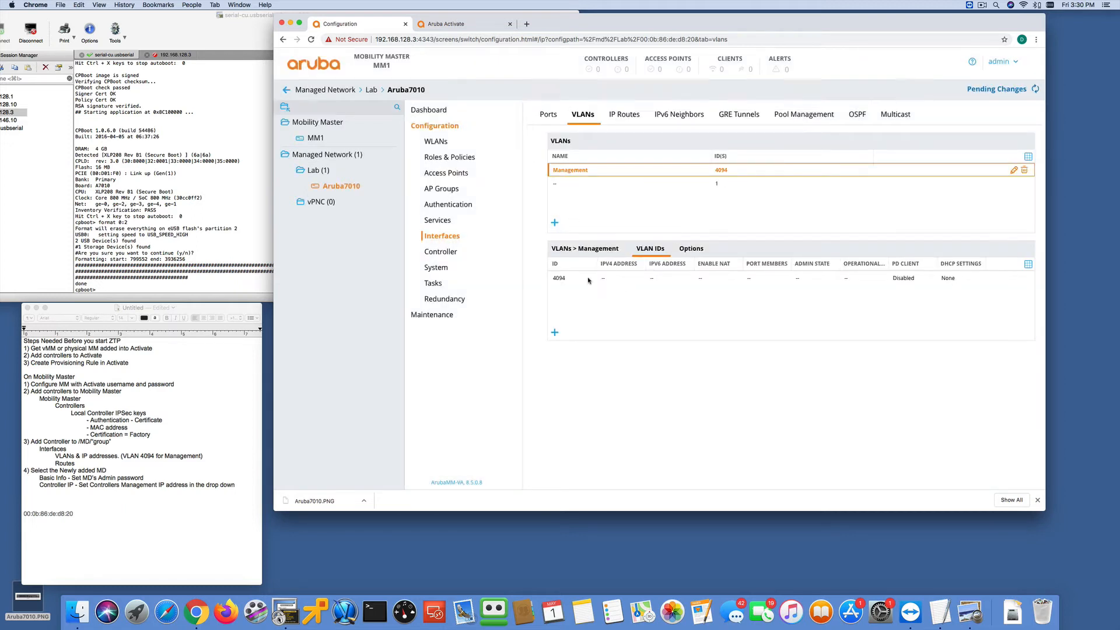
click(562, 278)
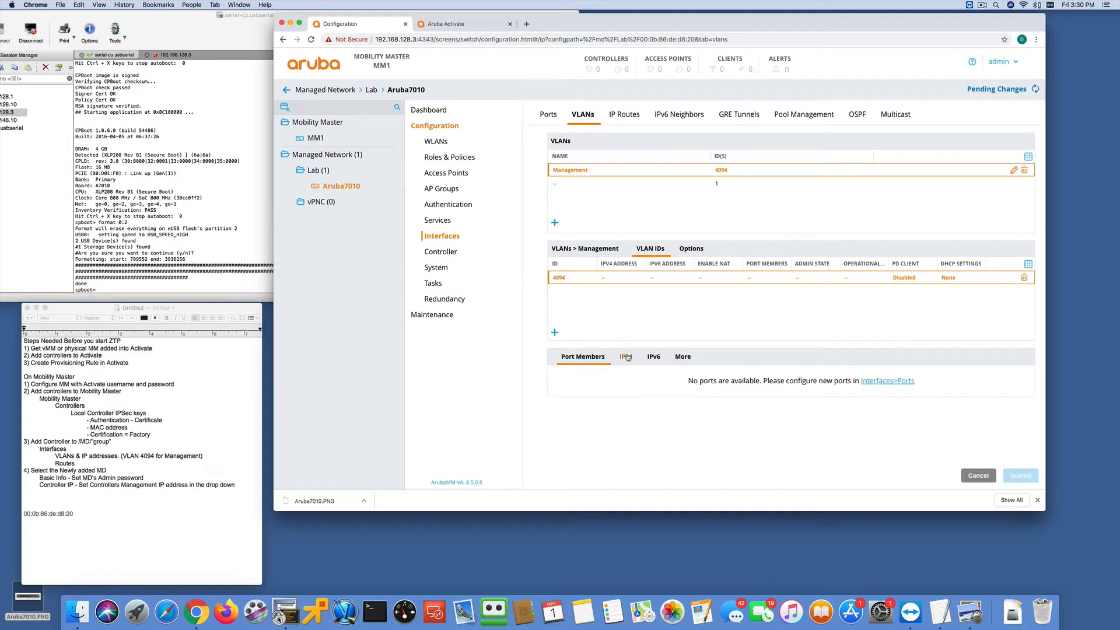
click(626, 357)
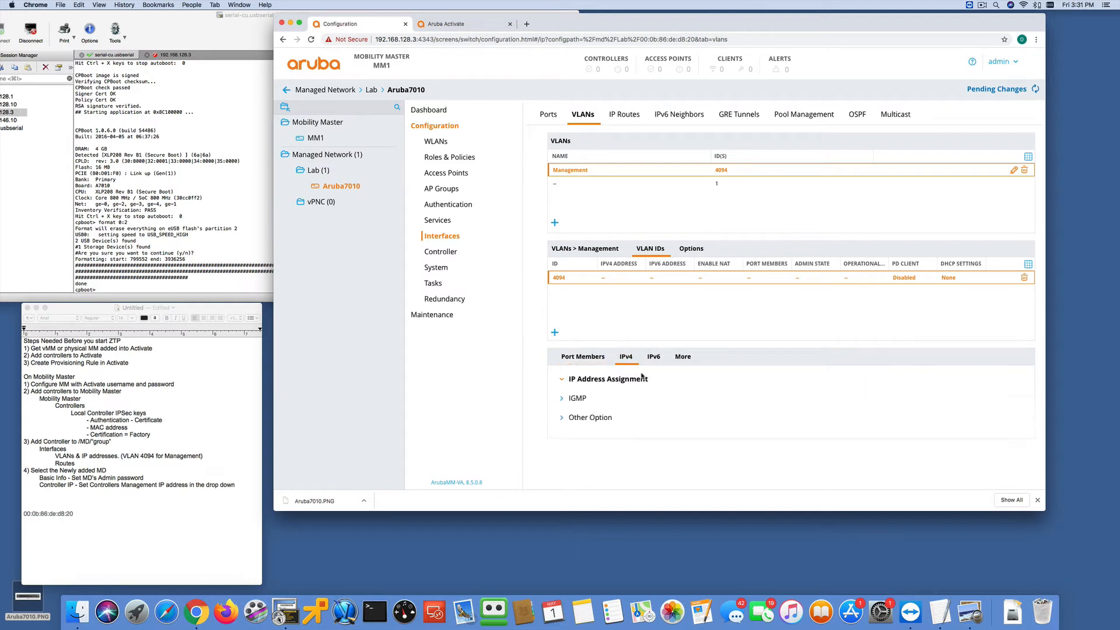
scroll(706, 411, down, 1)
click(691, 409)
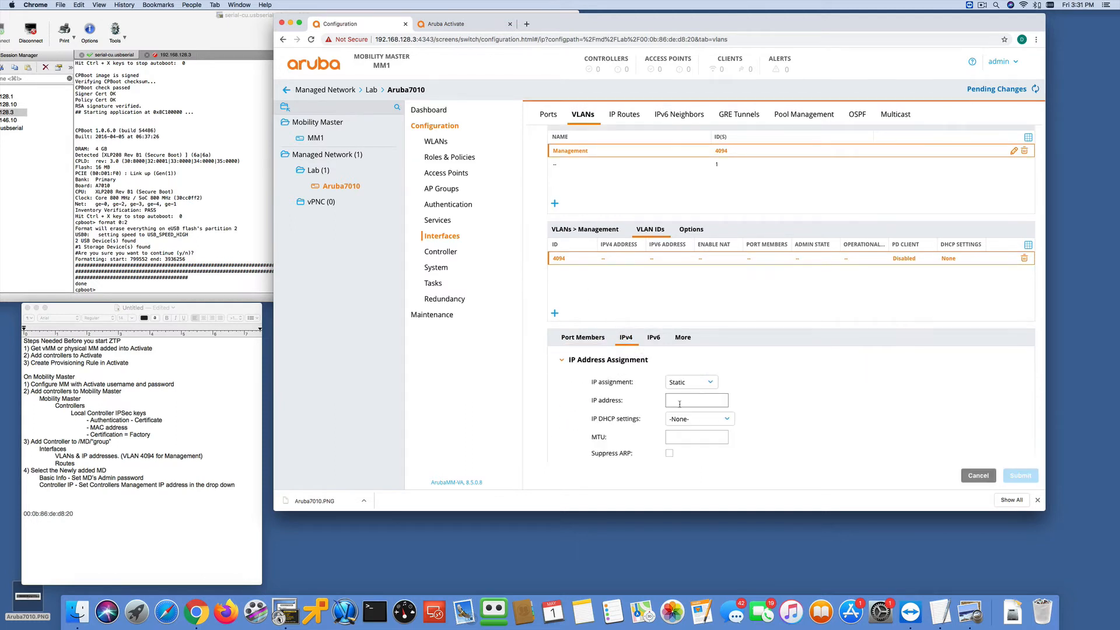
text(192.1)
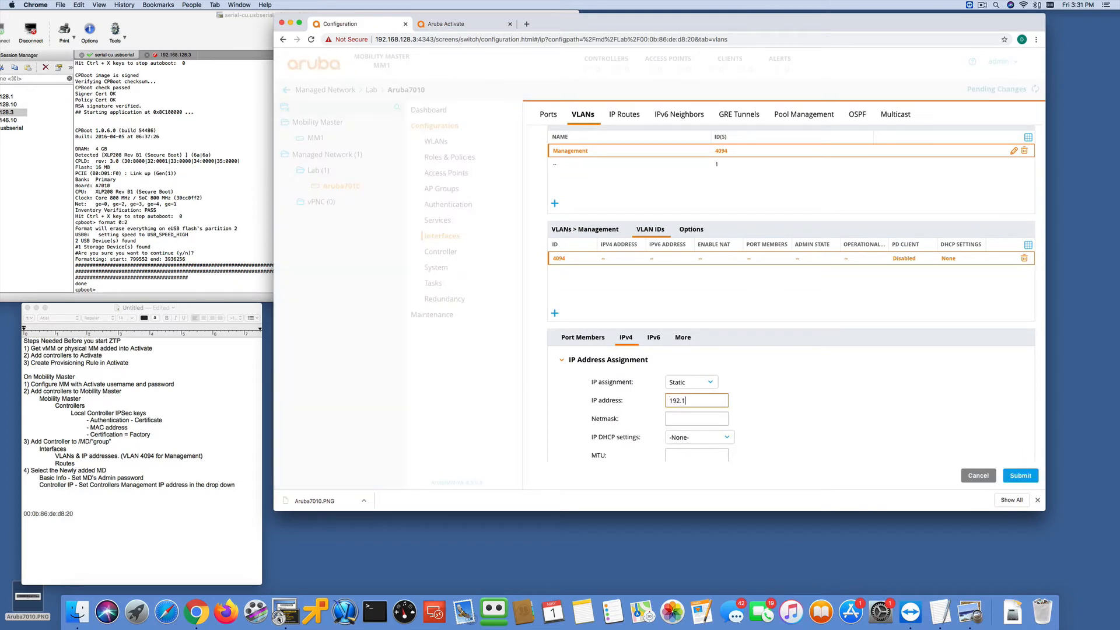
text(68.128.3)
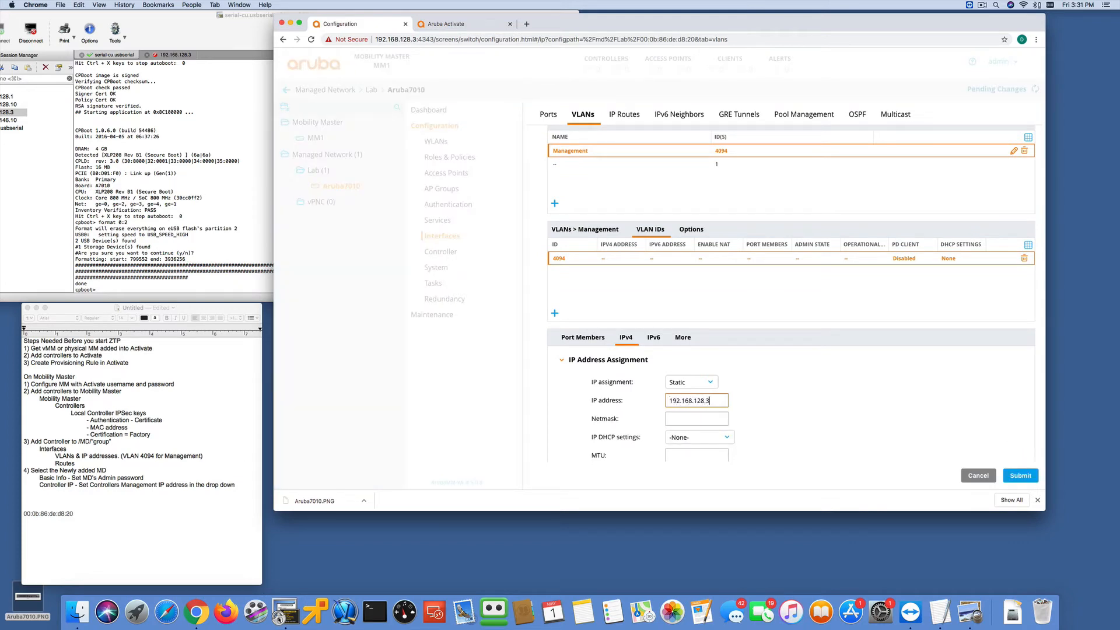
click(691, 418)
text(255.255.255.0)
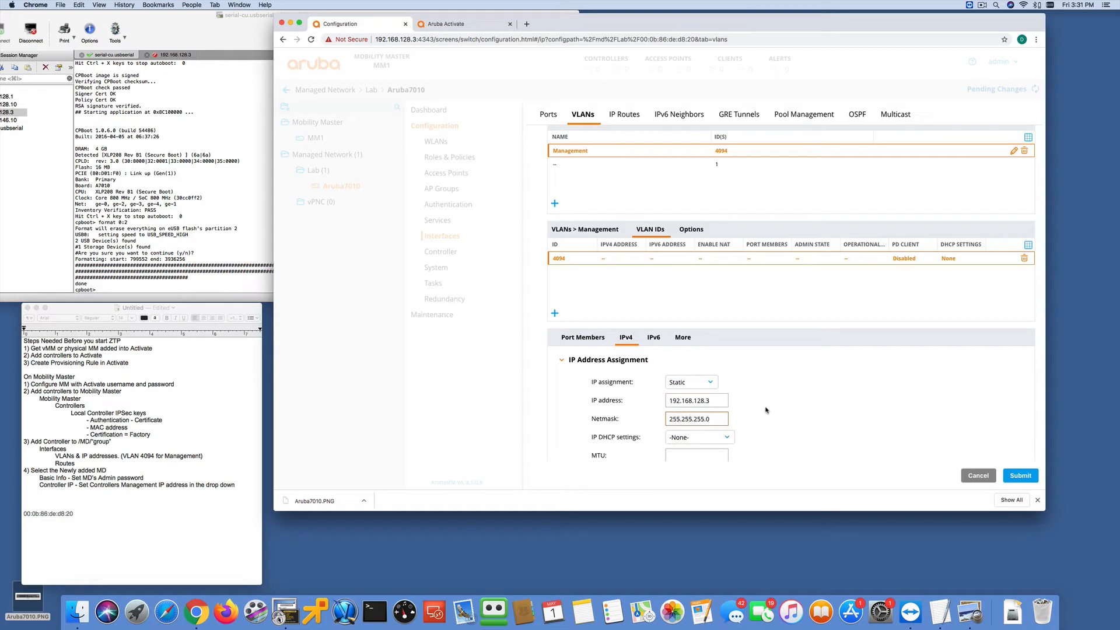
click(1013, 476)
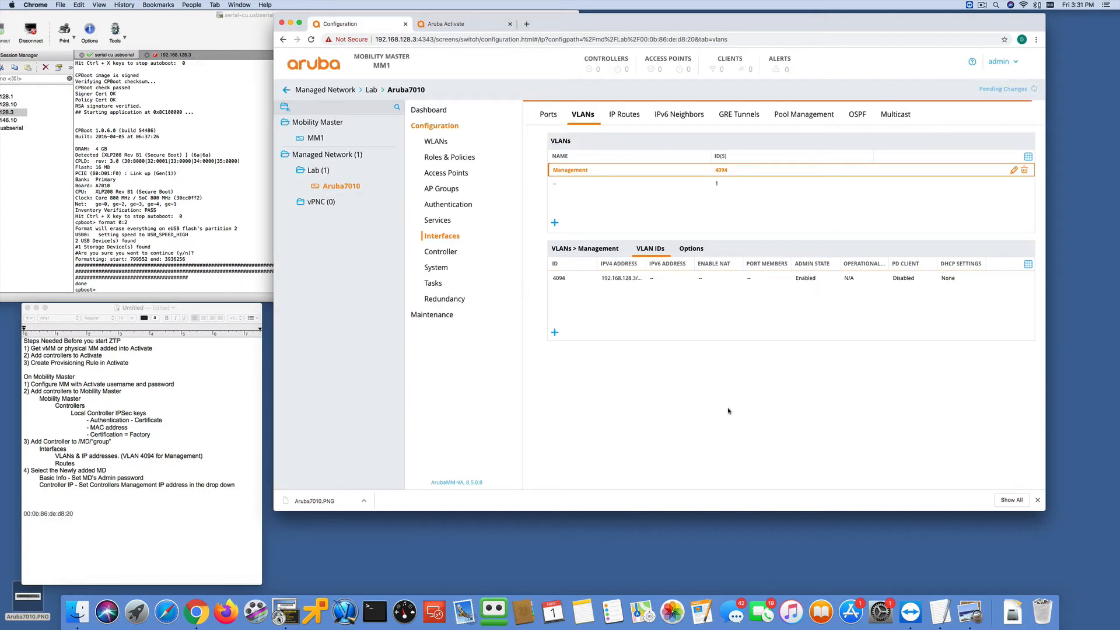
- Create a VLAN named Corp with ID 146 on the Aruba7010 controller
click(555, 224)
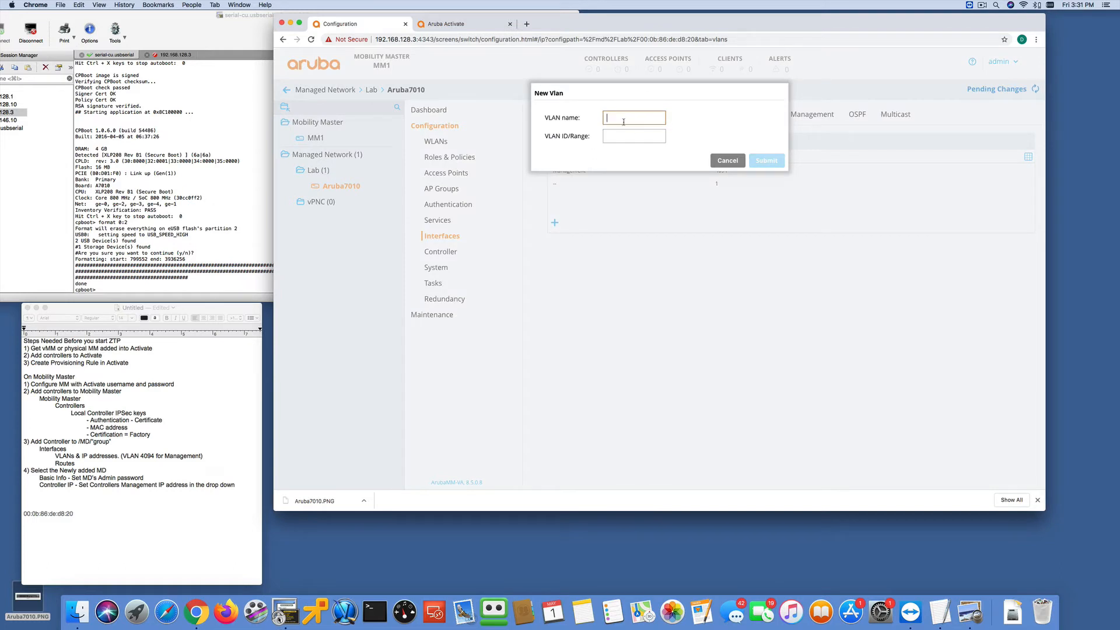
text(Corp)
key(Tab)
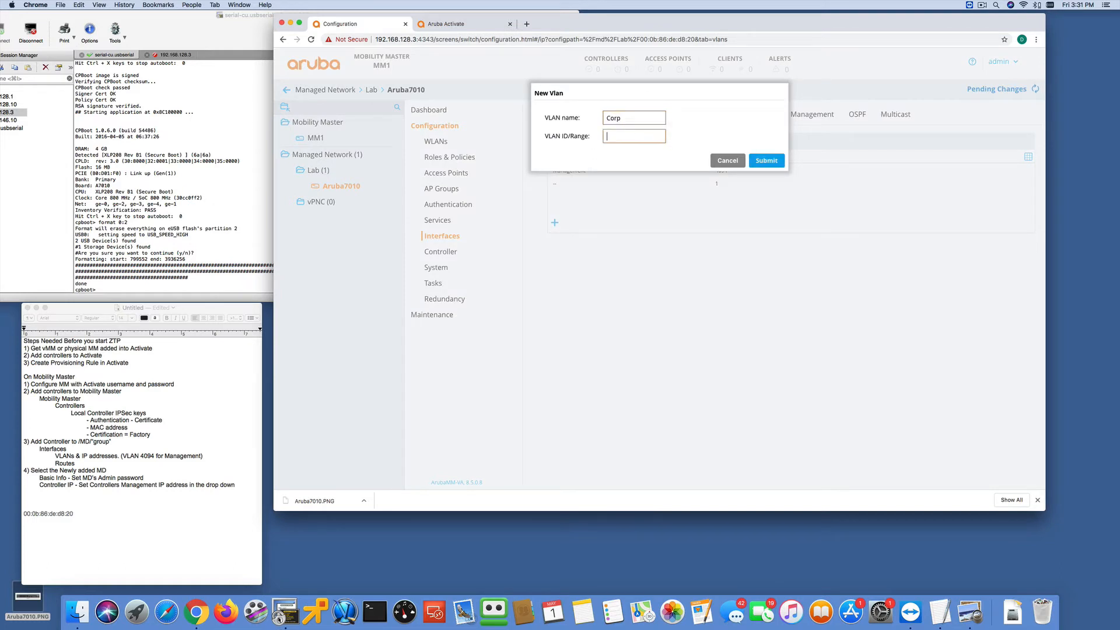
text(192.168.146.3)
drag(648, 136, 584, 140)
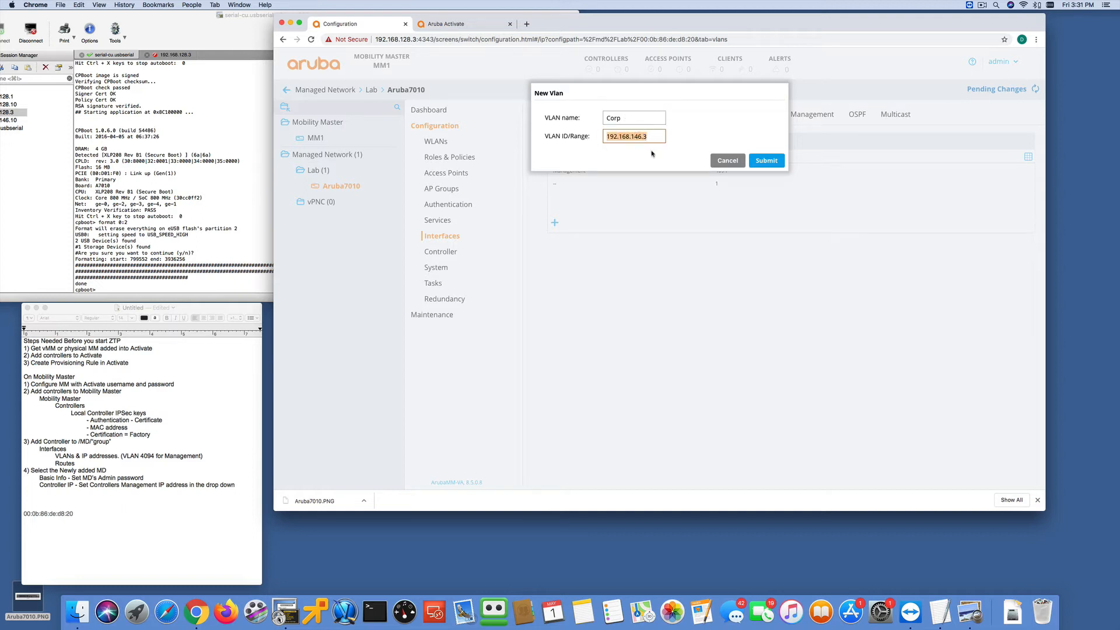
text(146)
click(773, 163)
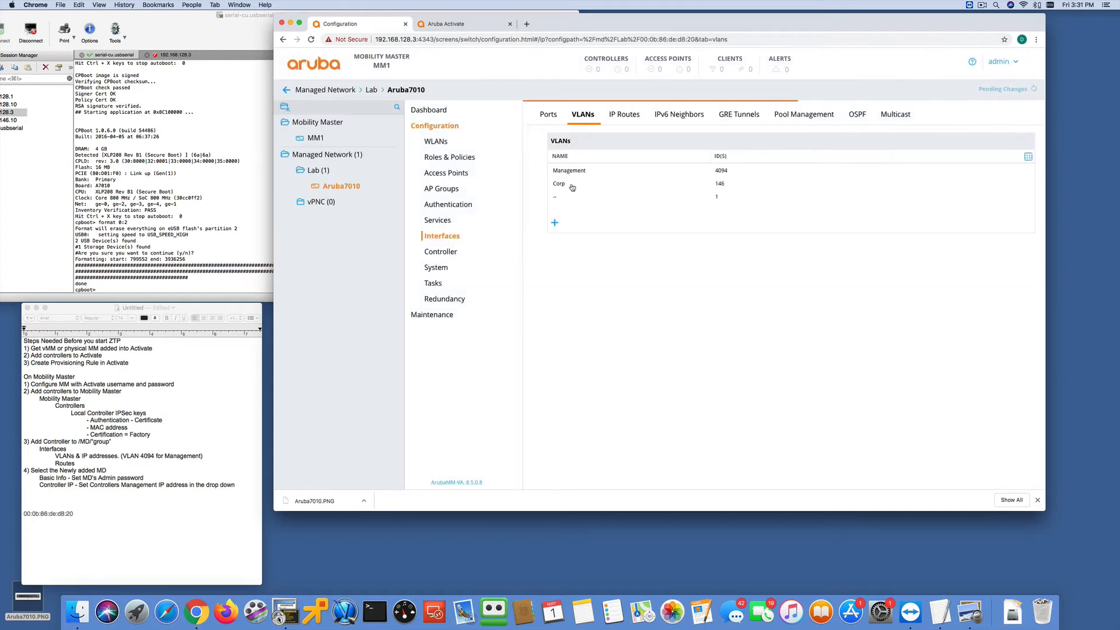
- Assign VLAN 146 of the Corp VLAN the static IPv4 address 192.168.146.3 with netmask 255.255.255.0
click(567, 184)
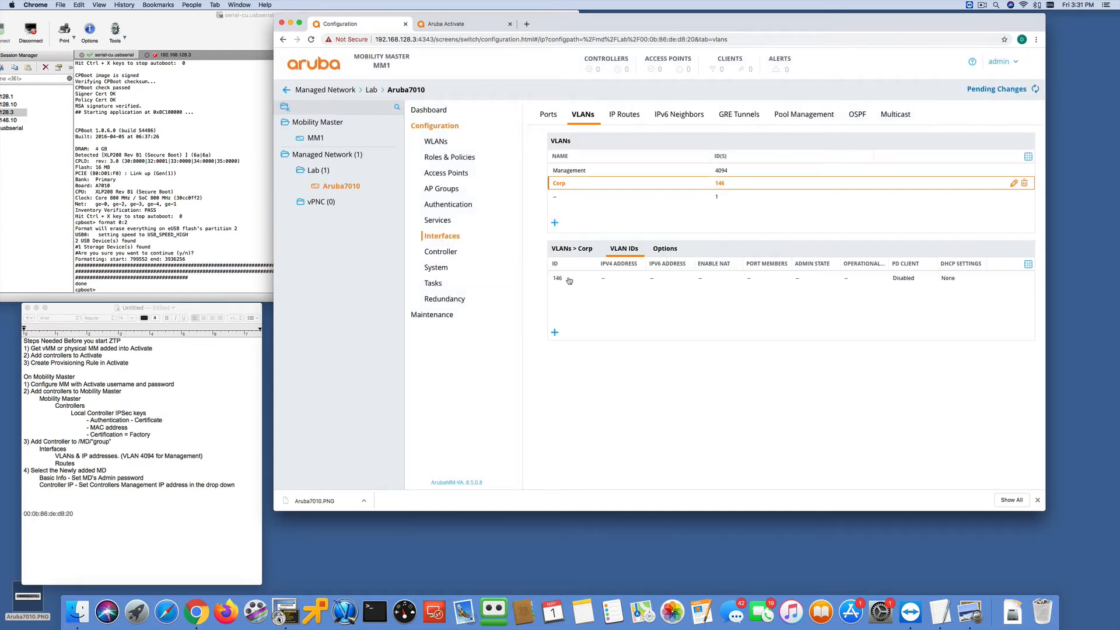
click(557, 278)
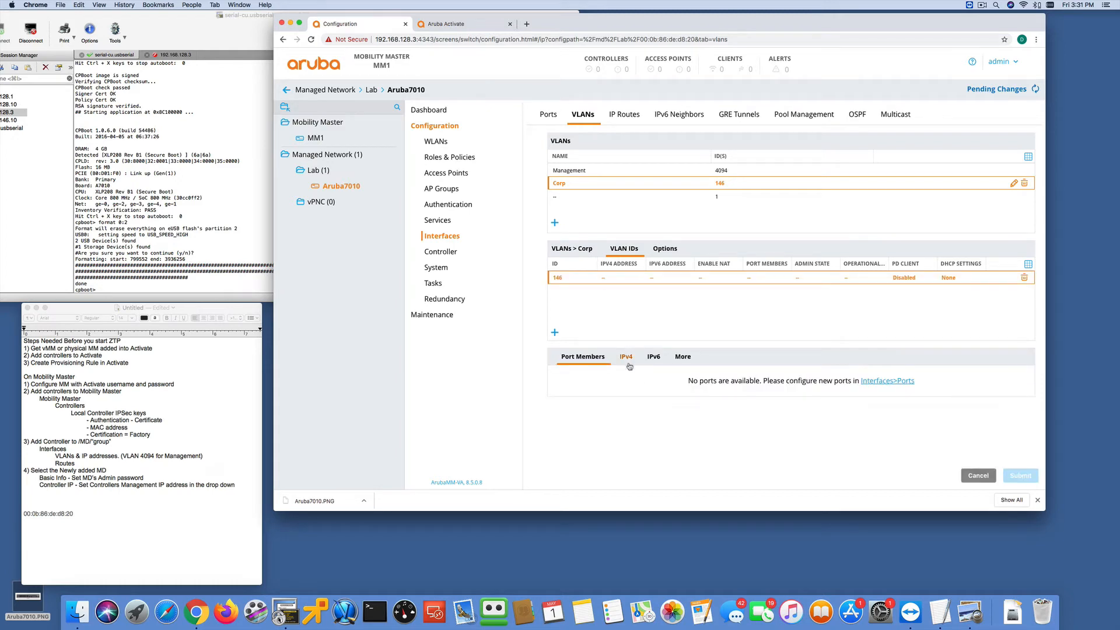
click(626, 358)
scroll(675, 411, down, 1)
click(676, 399)
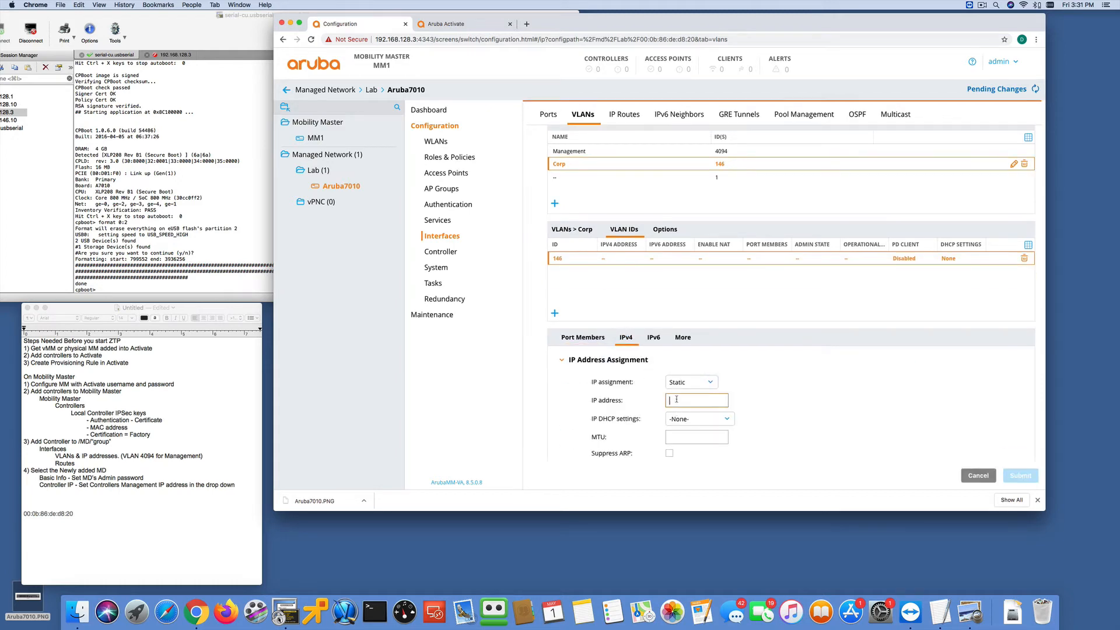
text(192.168)
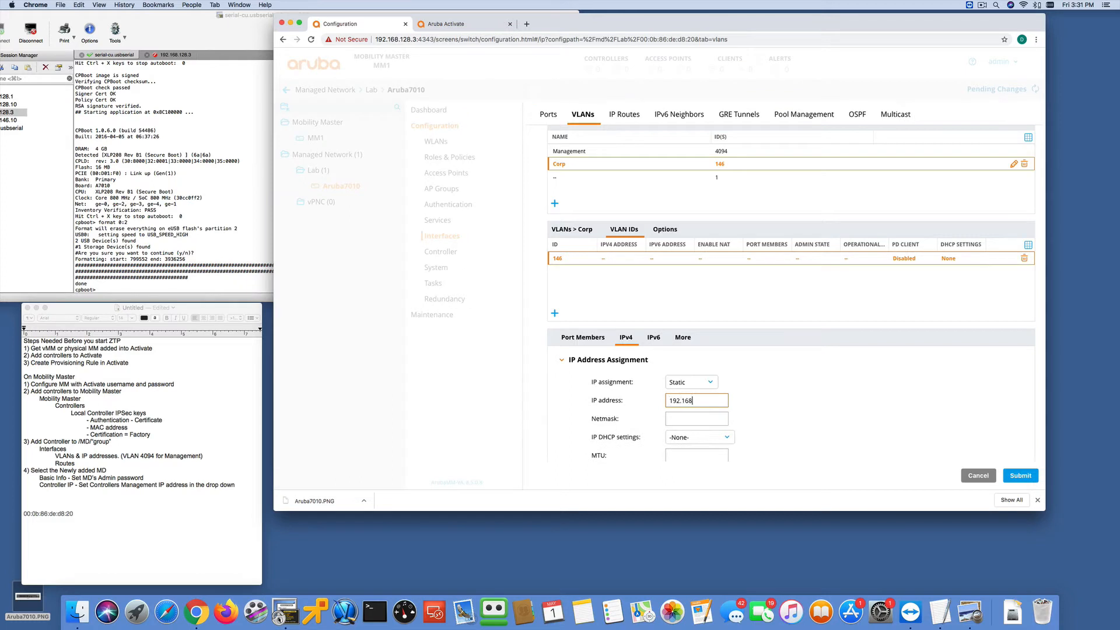
text(.146.3)
key(Tab)
text(255.255.255.0)
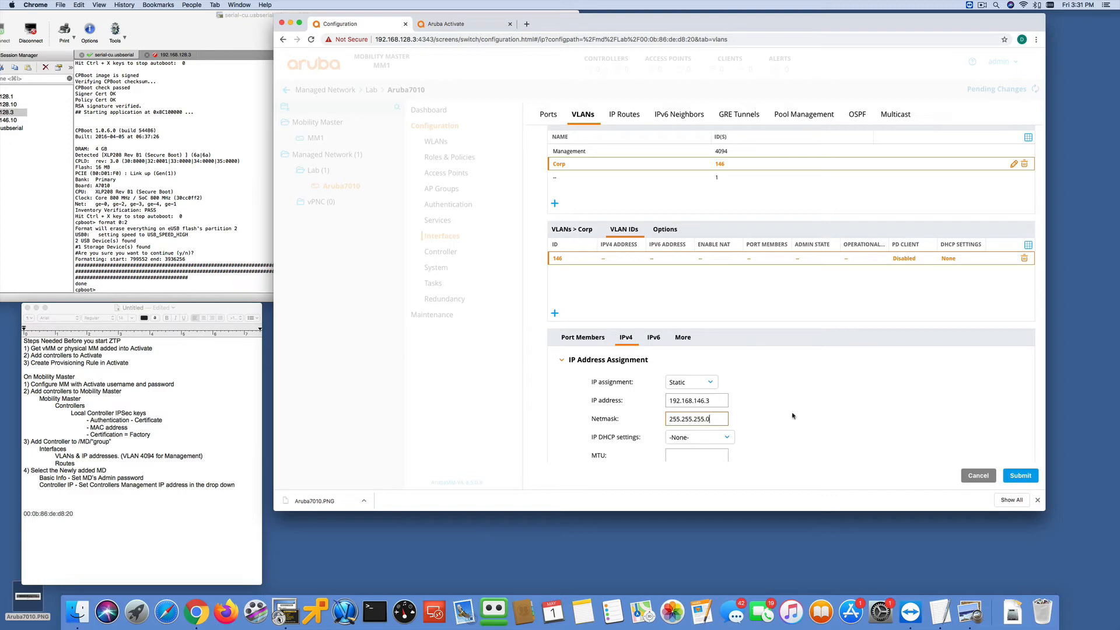
click(1020, 475)
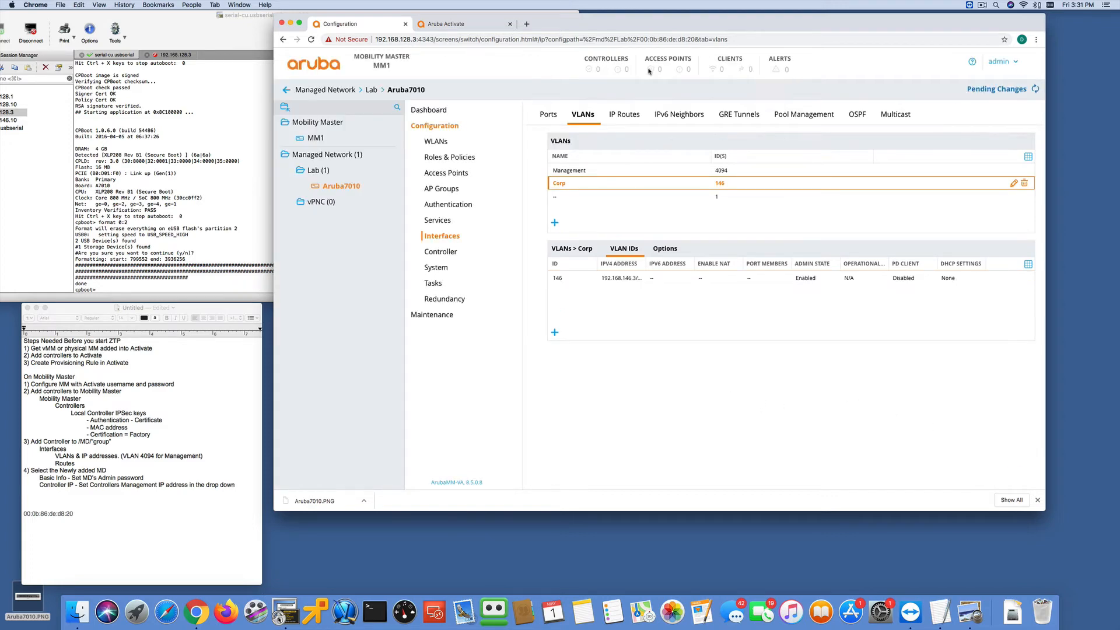
- Add 192.168.128.1 as the IPv4 static default gateway in the controller's IP routes
click(624, 114)
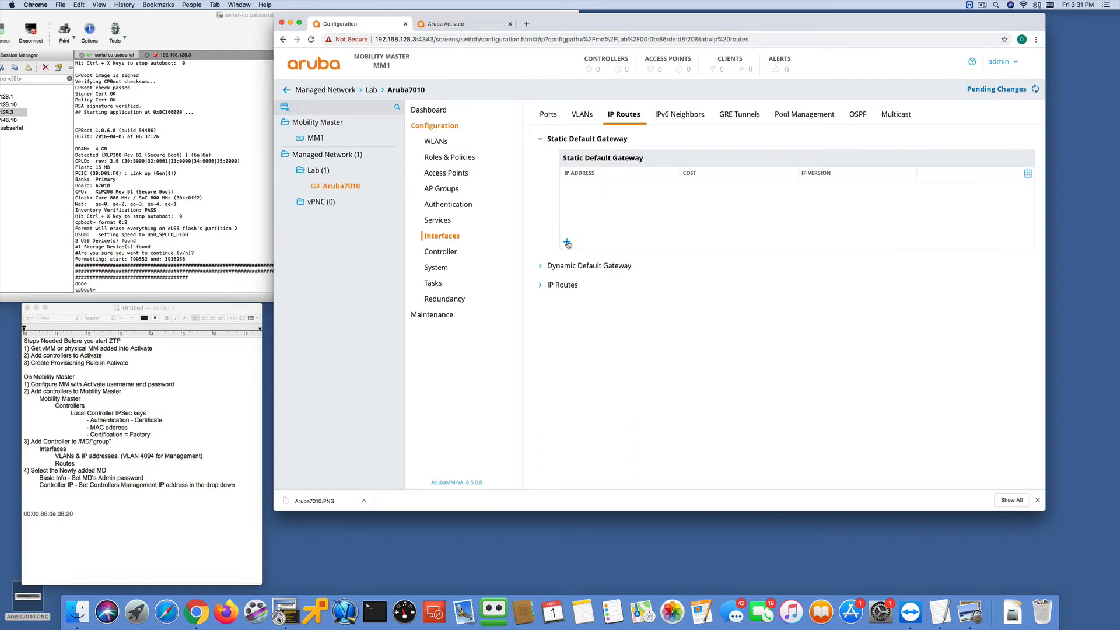
click(567, 243)
click(620, 302)
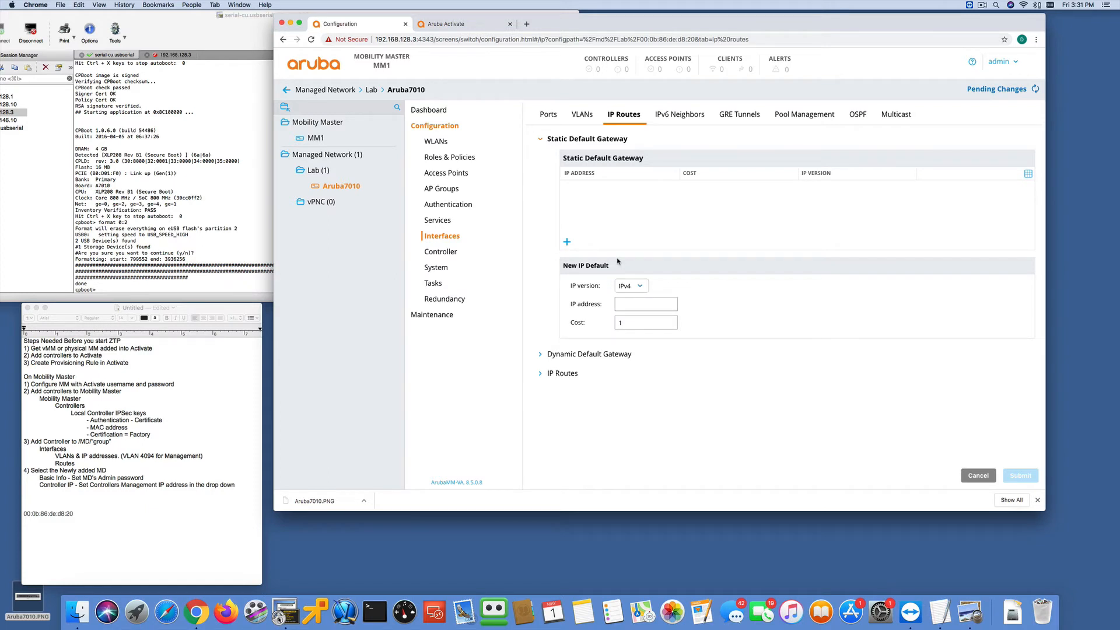
click(622, 303)
text(192.168)
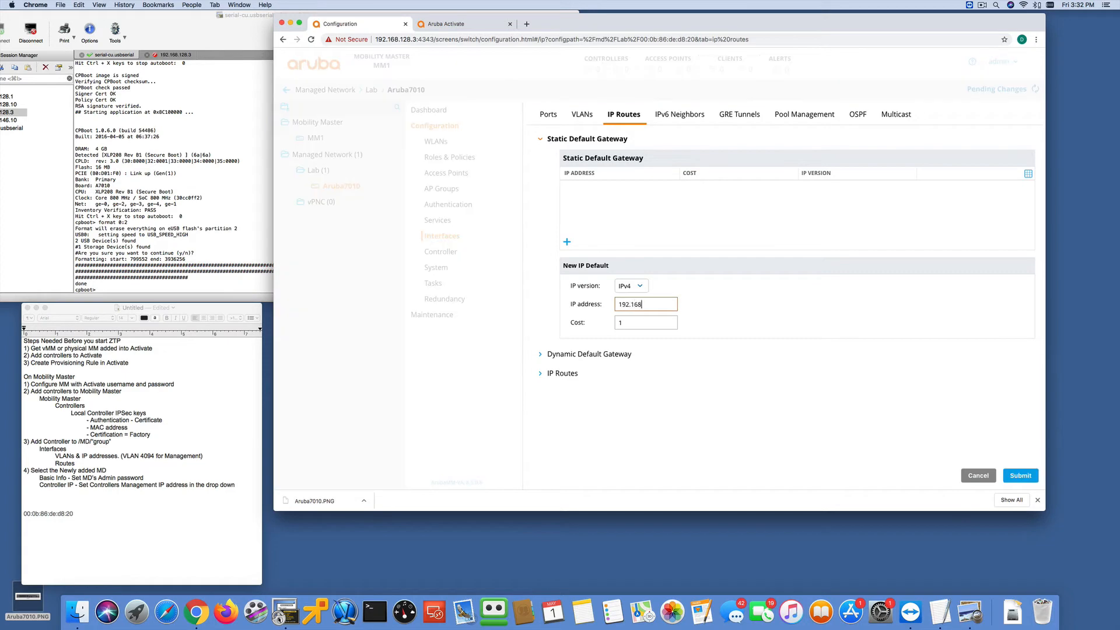
text(.128.1)
click(1030, 476)
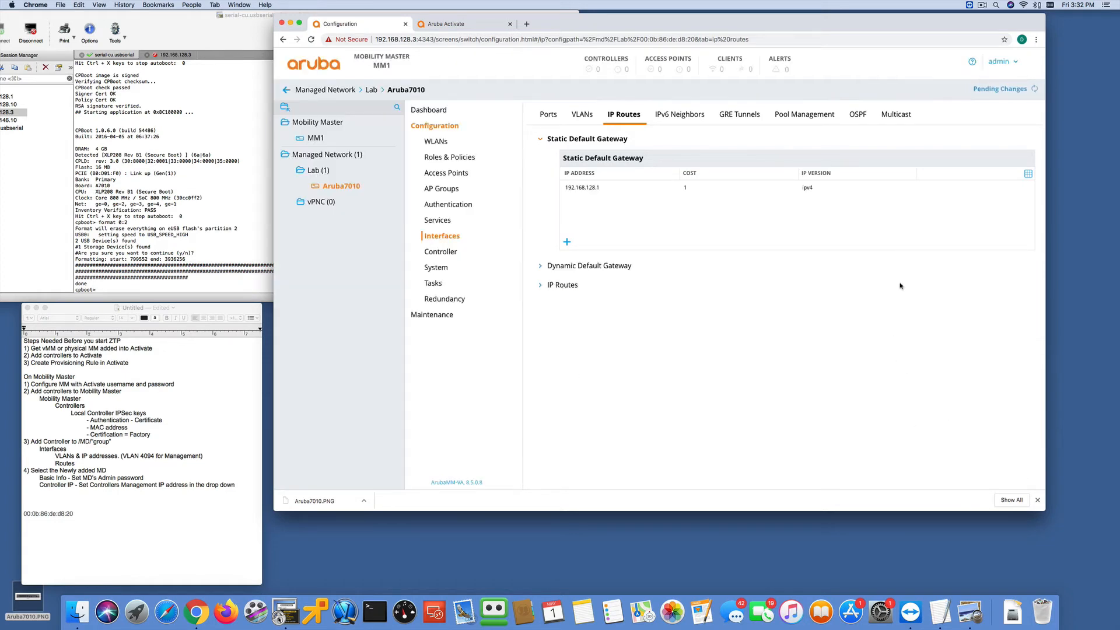
- Deploy the pending VLAN and gateway changes for the Aruba7010 controller
click(984, 89)
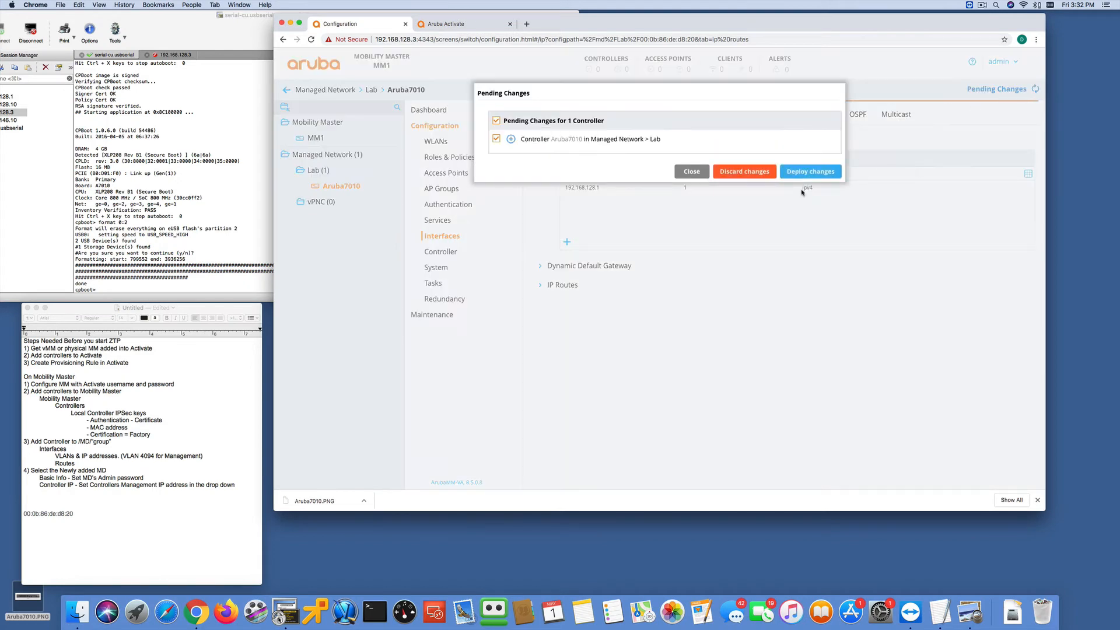
click(805, 173)
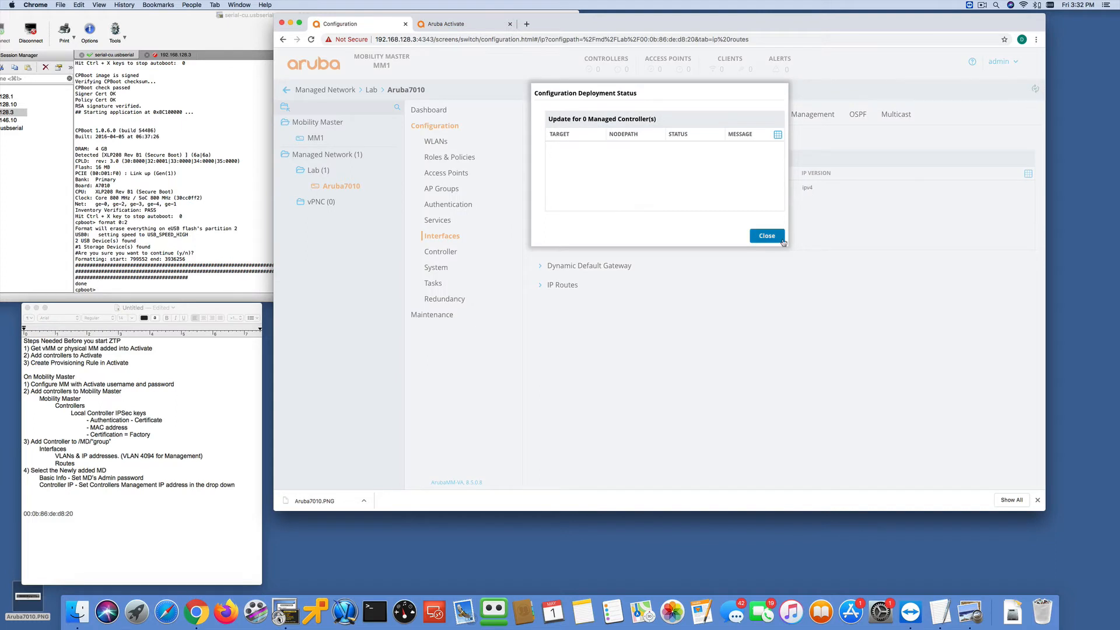
click(767, 235)
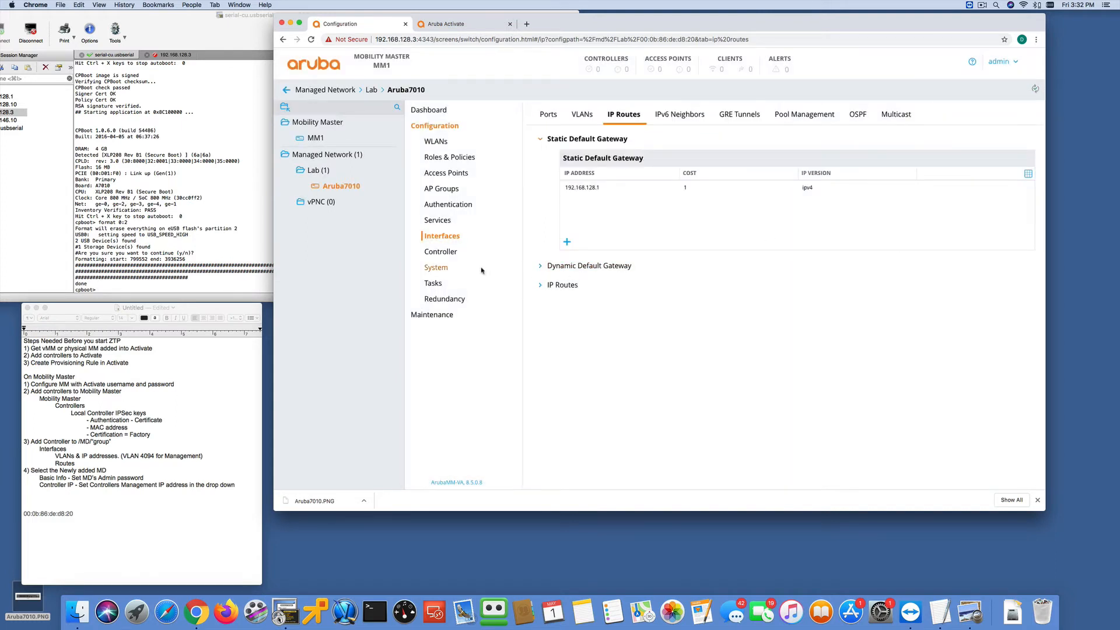
- Enter and retype the admin user's password in the Aruba7010's basic system information, and submit it
click(442, 267)
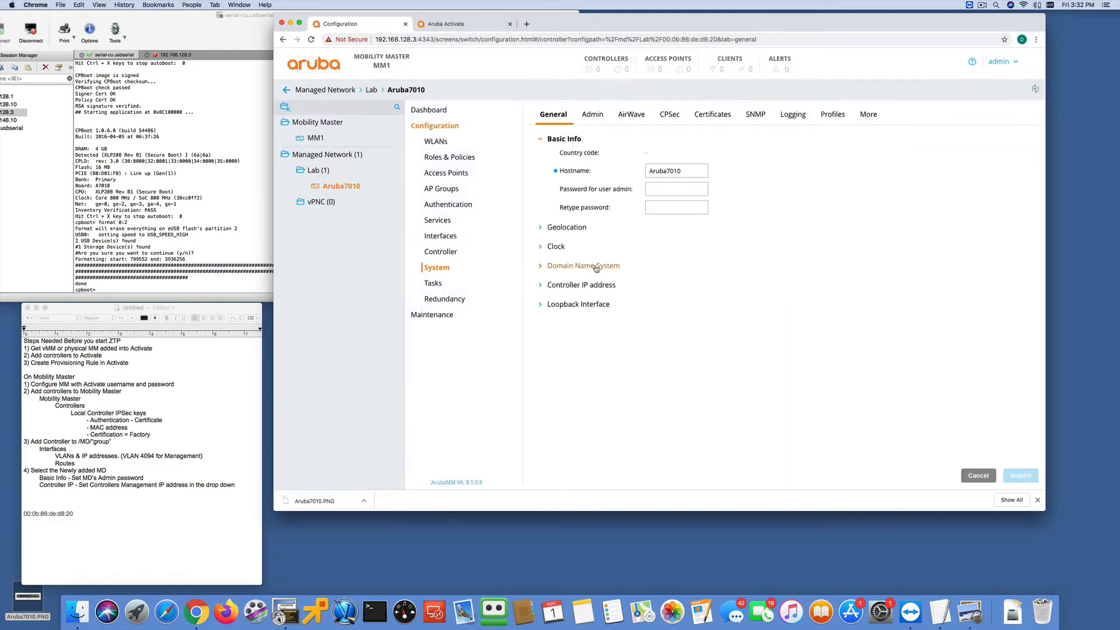
click(650, 190)
text(123)
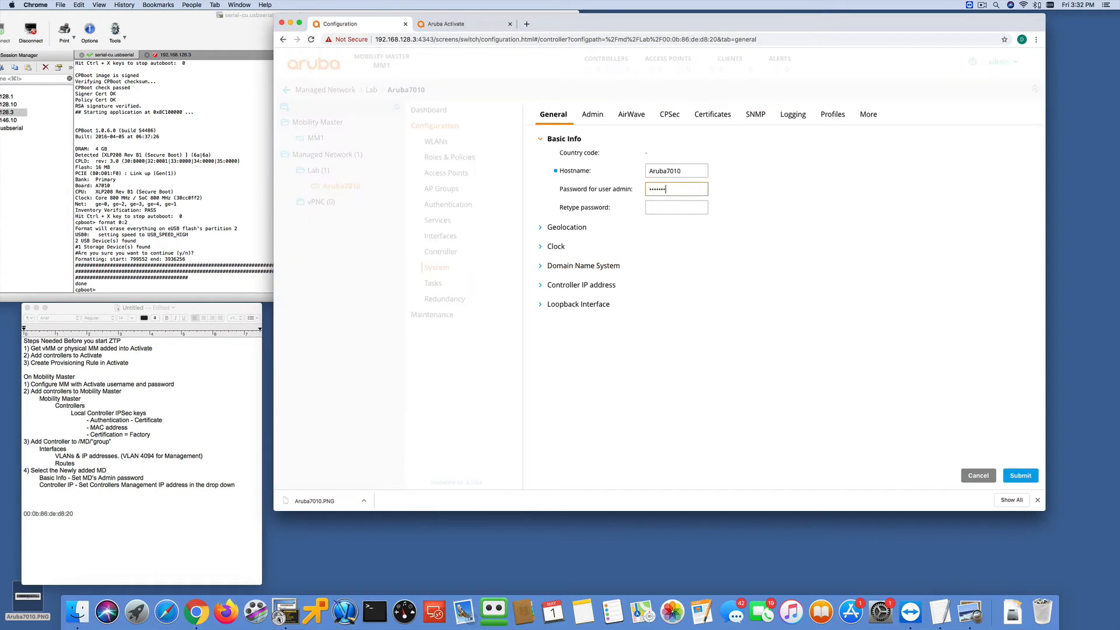
key(Tab)
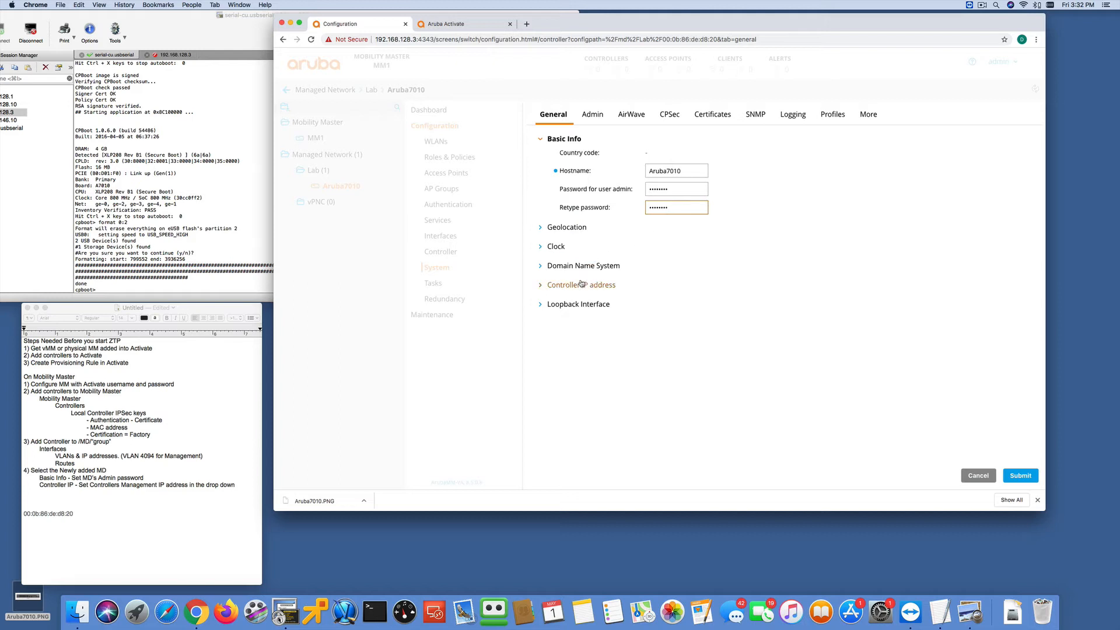
click(1020, 476)
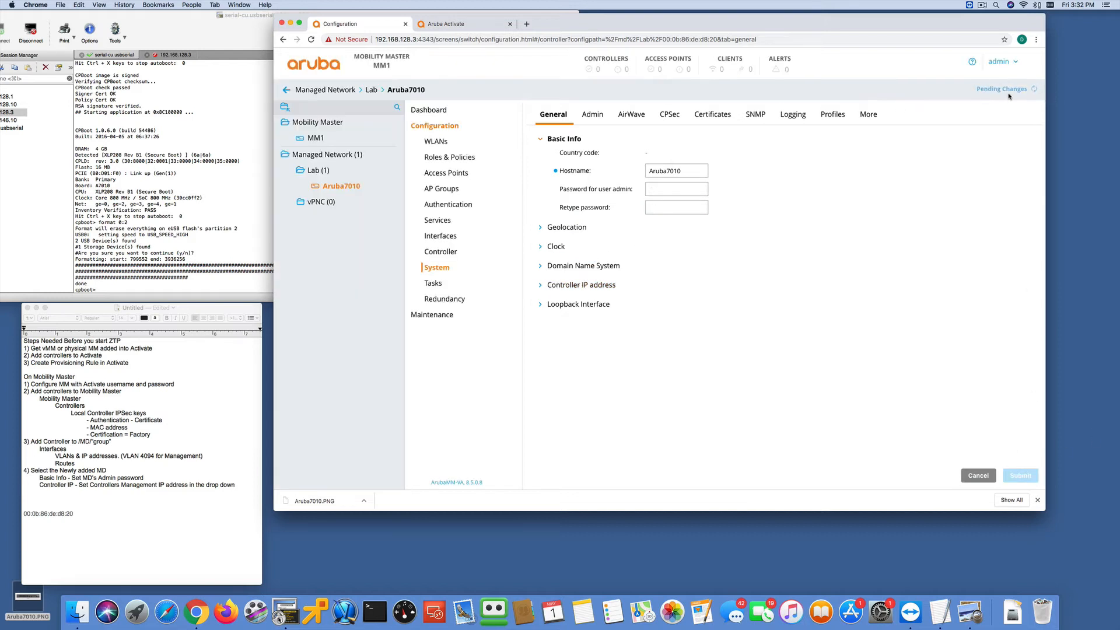
- Set the controller's IPv4 address to VLAN 4094 192.168.128.3 and deploy the pending changes
click(572, 285)
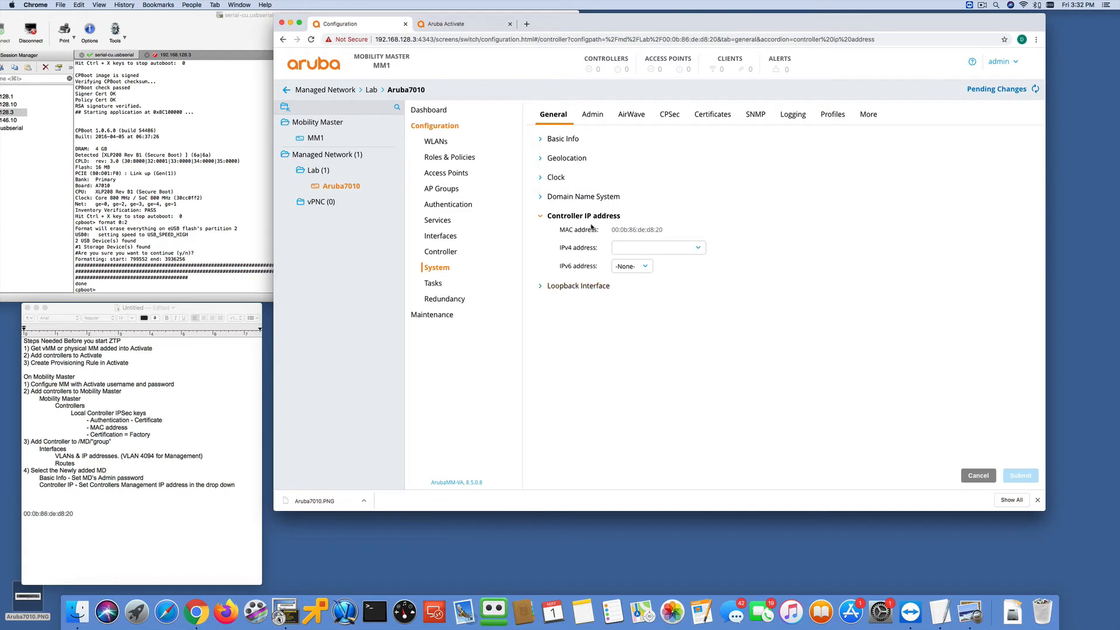
click(645, 249)
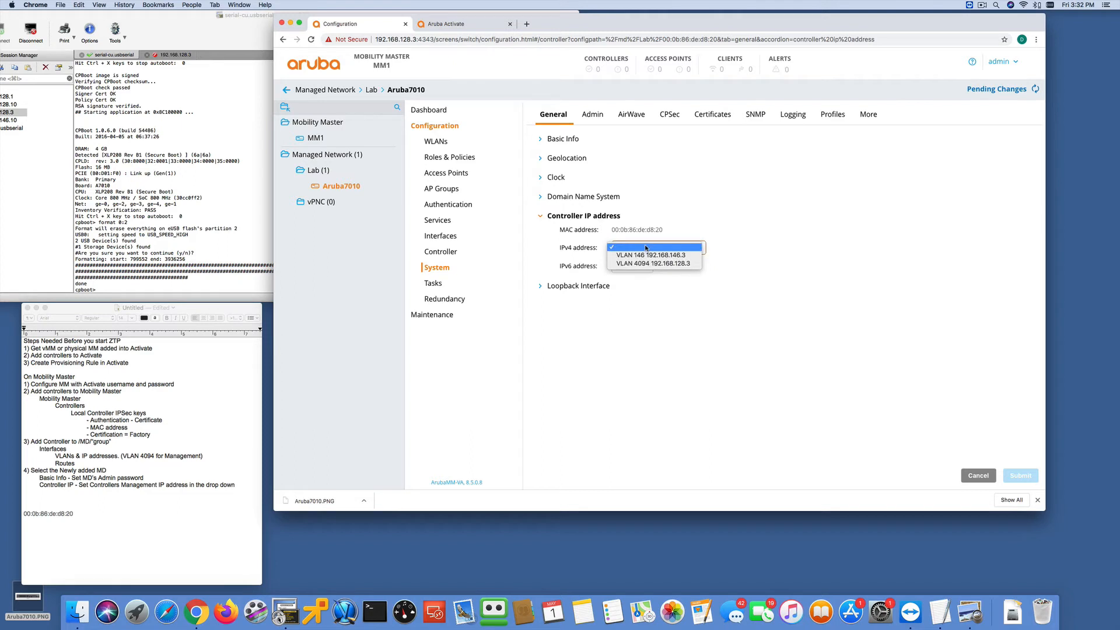
click(673, 264)
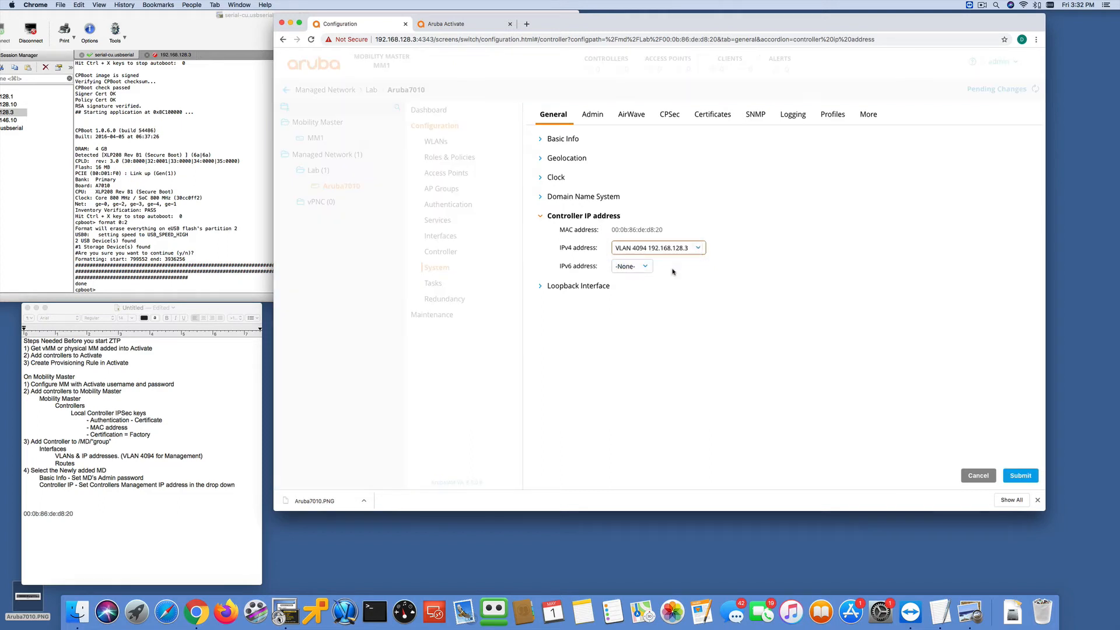
click(1020, 477)
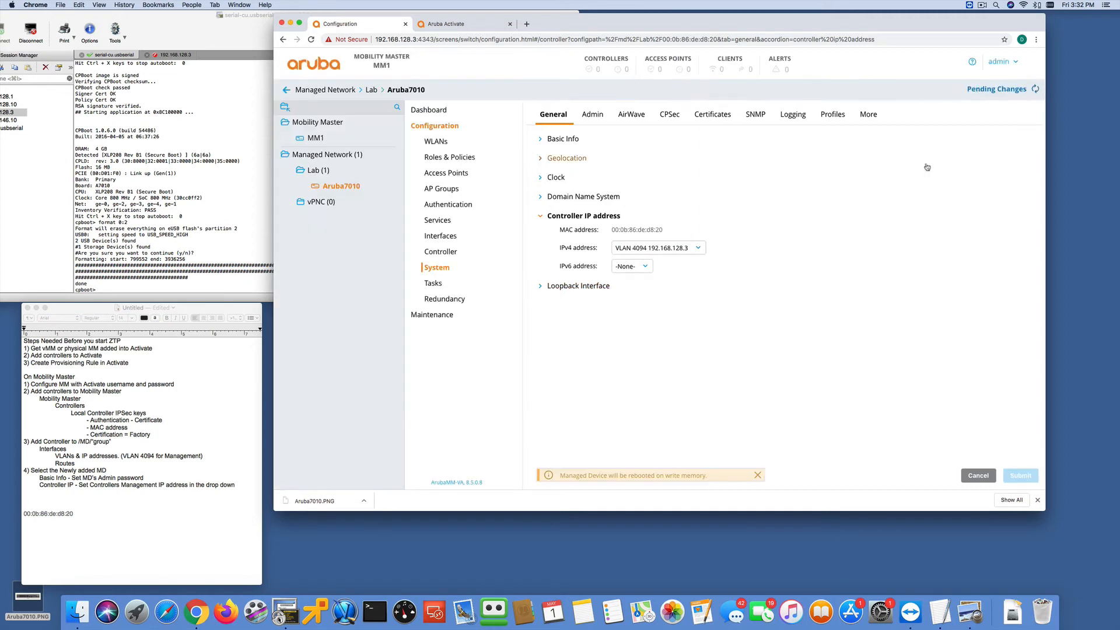
click(984, 89)
click(819, 172)
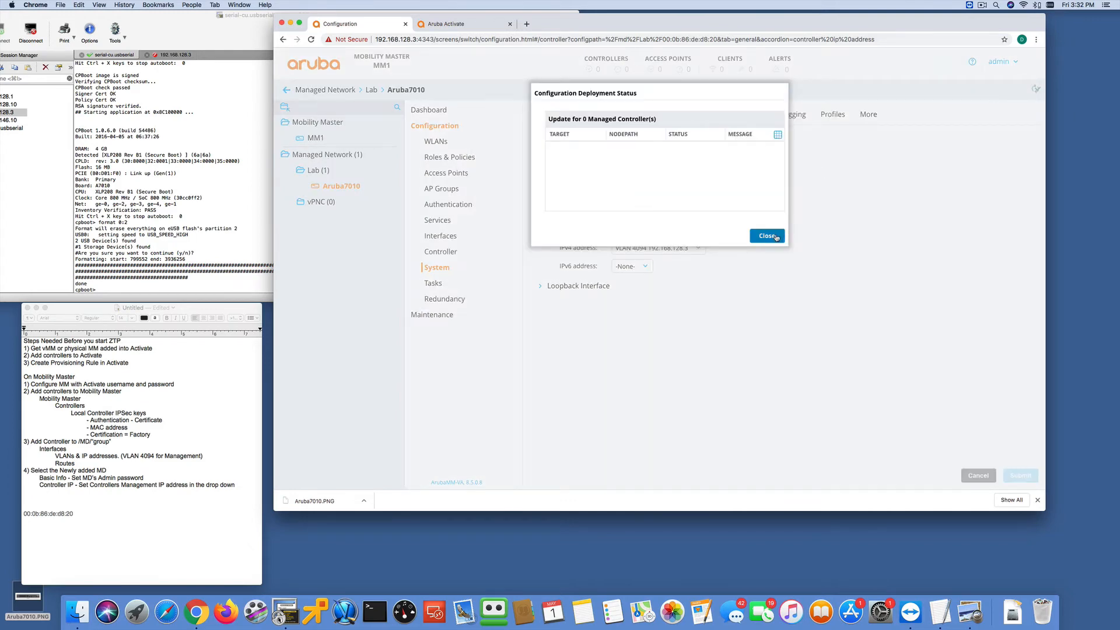
click(766, 236)
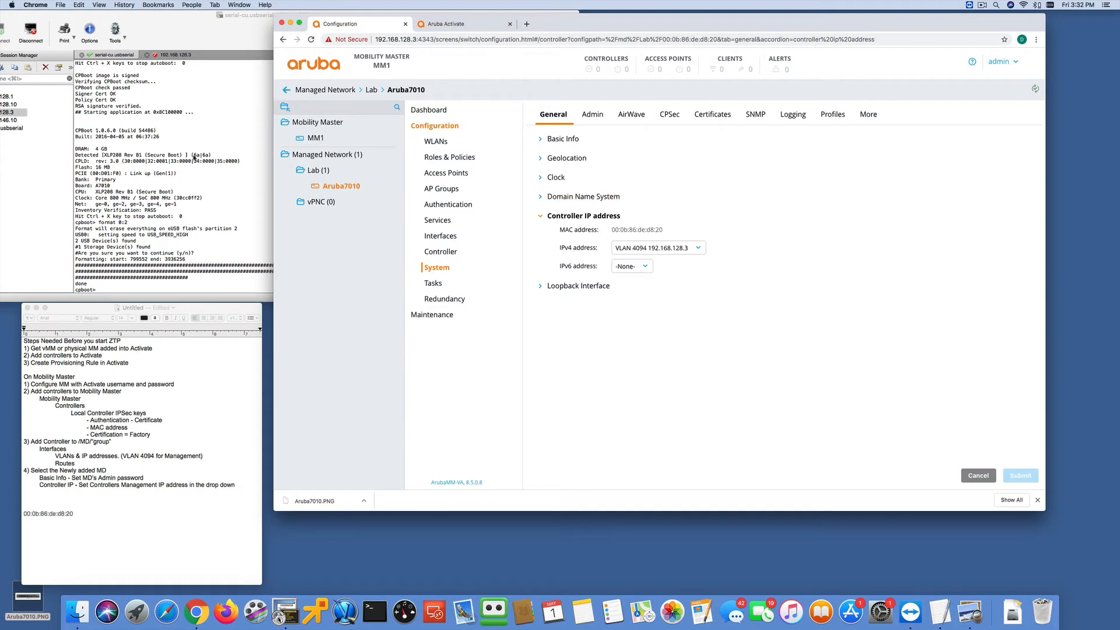
- Switch to SecureCRT and reconnect the 192.168.128.3 session to reach the Mobility Master's command prompt
click(173, 55)
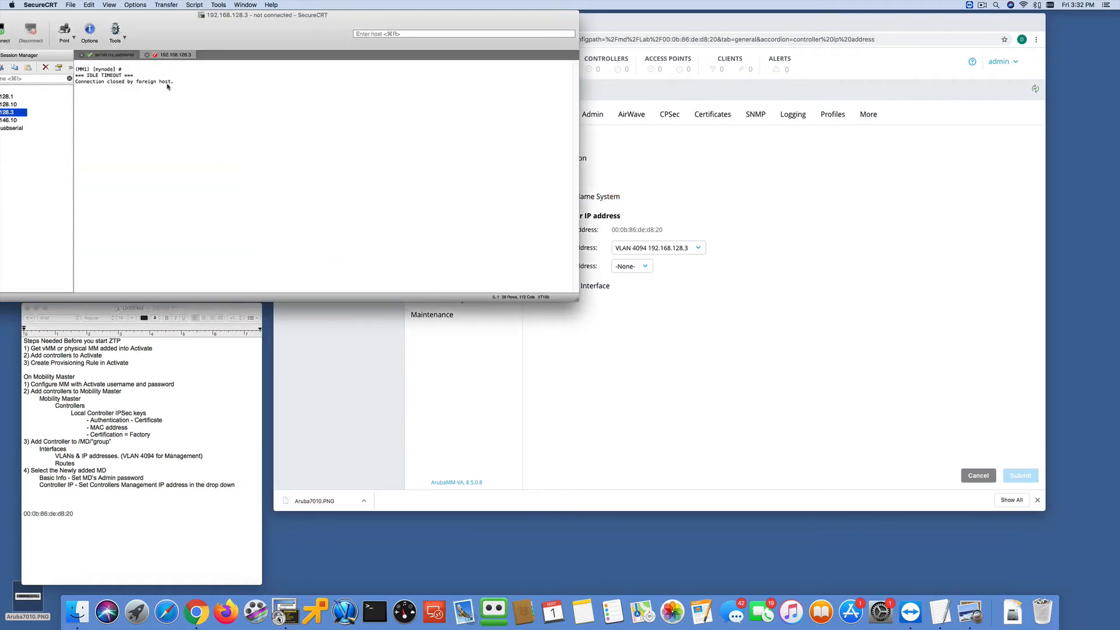
key(Return)
key(Return)
key(Return)
key(Return)
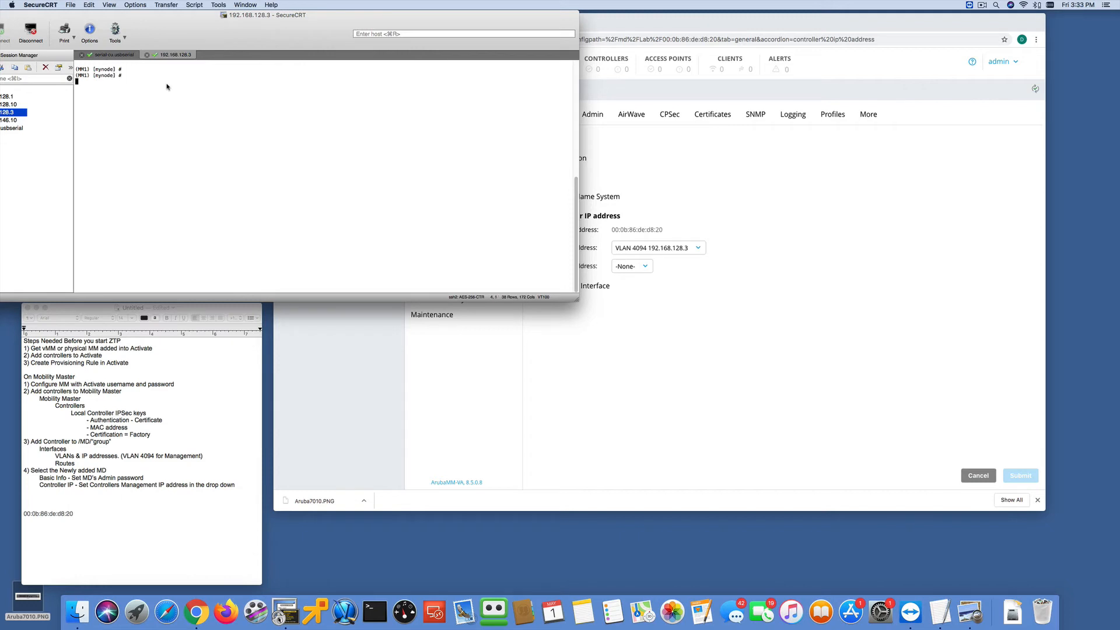
- List the options of the show configuration command, and run "show configuration node-hierarchy" on the Mobility Master
text(show configuration)
key(question)
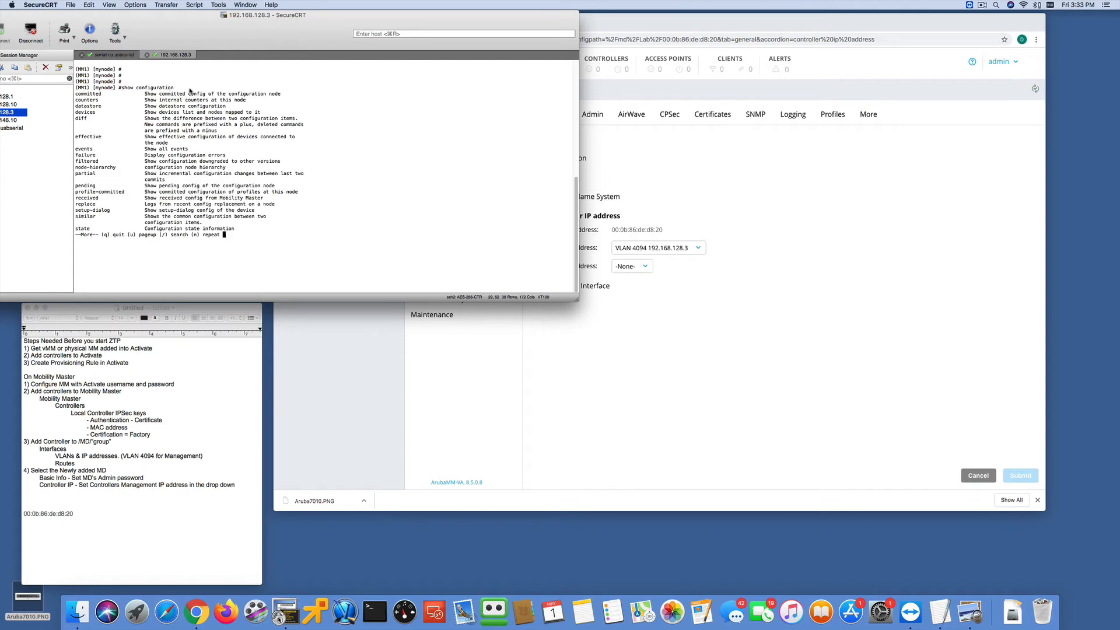
text(qnode-hierarchy)
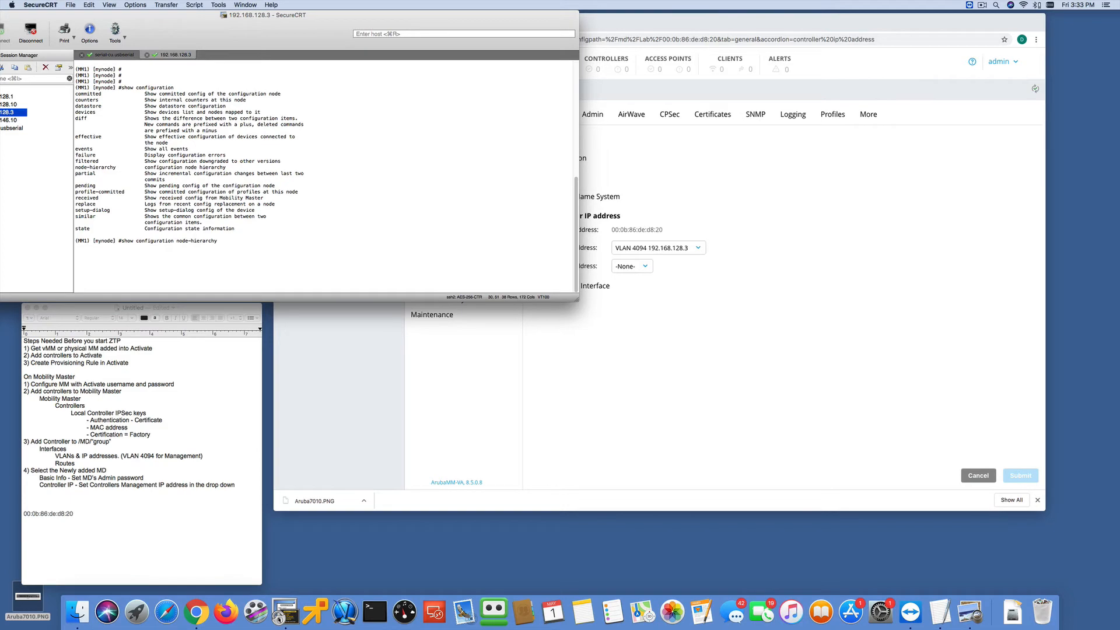
key(Return)
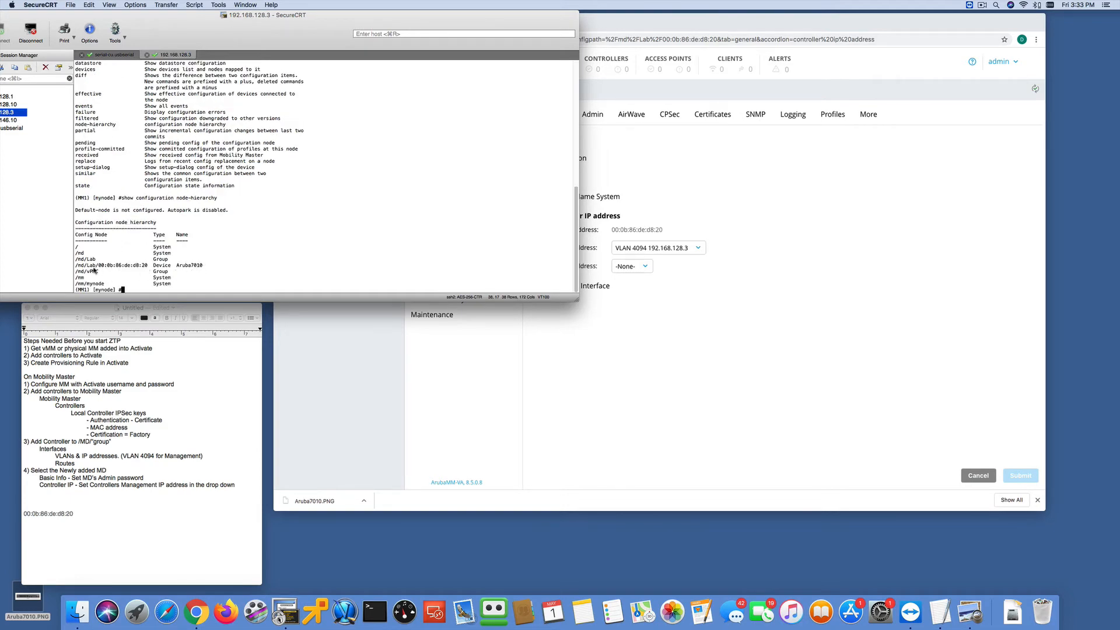
- Change to the Aruba7010's configuration node with "cd /md/Lab/00:0b:86:de:d8:20"
text(cd)
drag(76, 265, 147, 270)
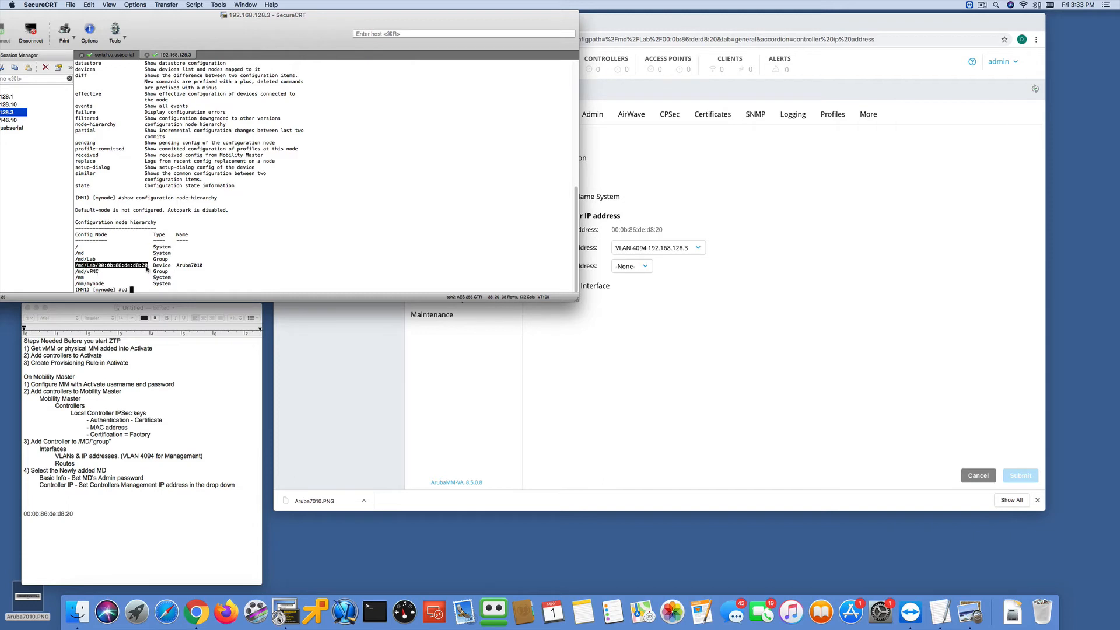
text(/md/Lab/00:0b:86:de:d8:20)
key(Return)
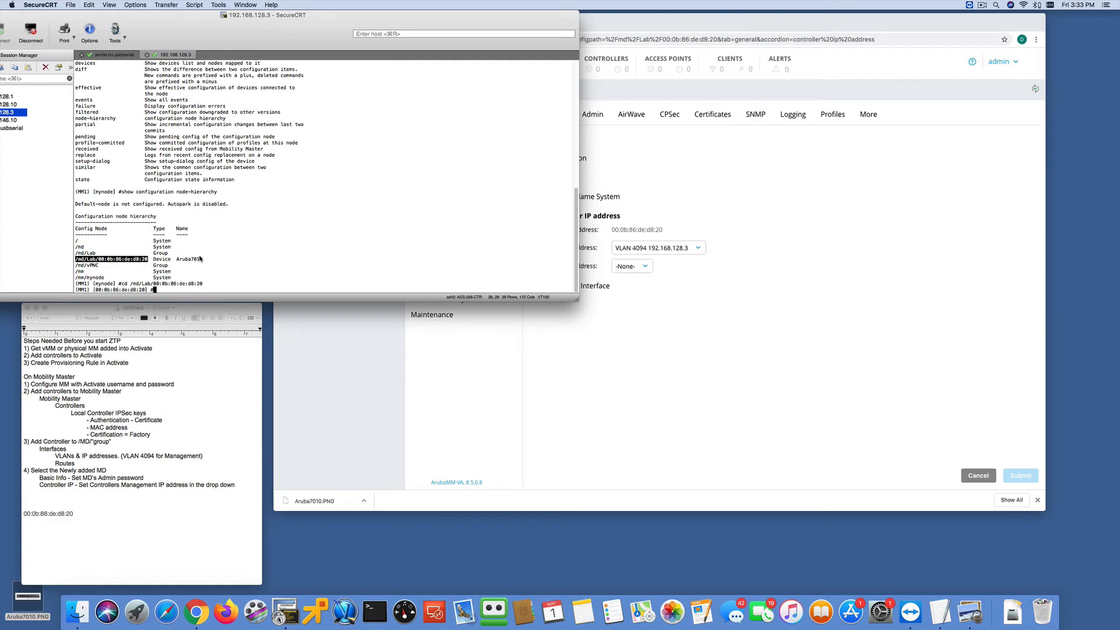
- Run "show configuration committed" for the Aruba7010 node and page through the whole output
text(show c)
text(onfiguration committed)
key(Return)
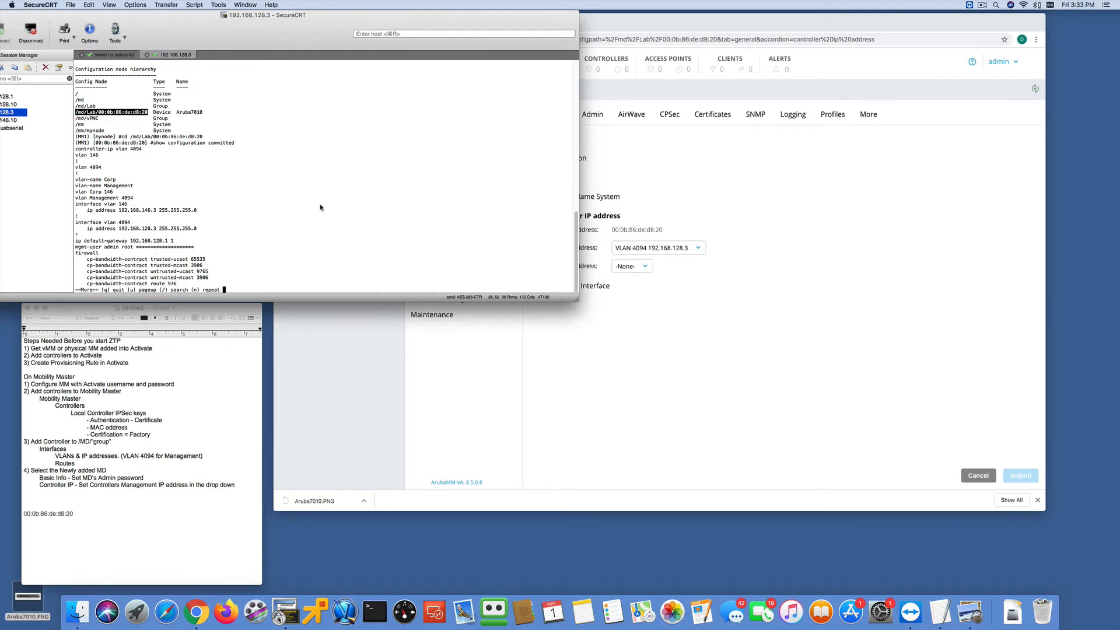
key(space)
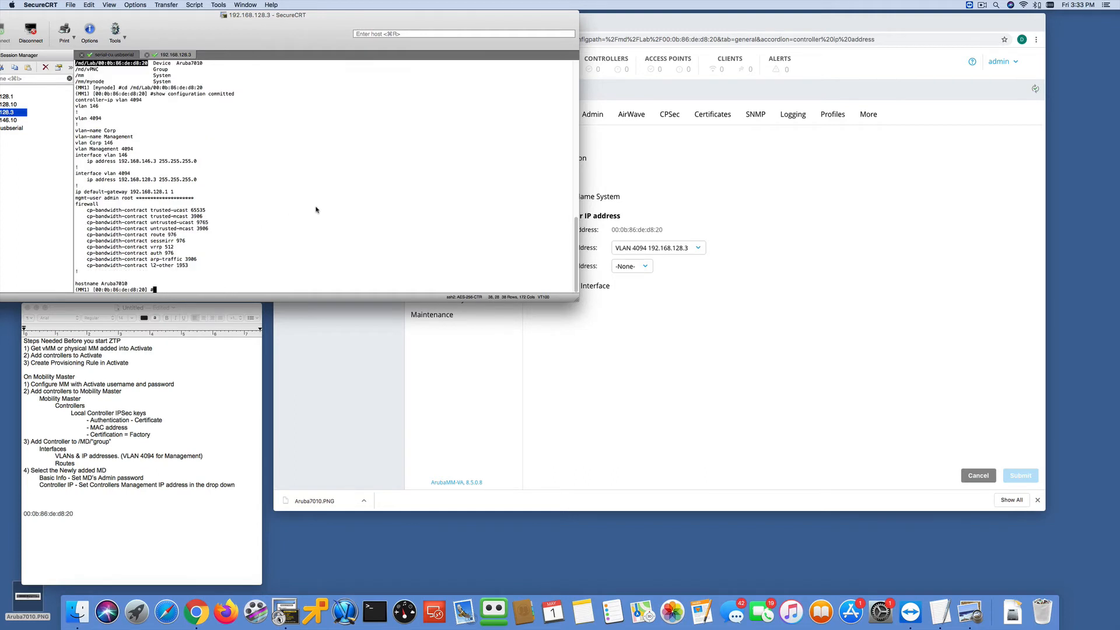
- Bring up the serial-cu.usbserial console session and move the browser window to uncover more of the terminal
click(502, 337)
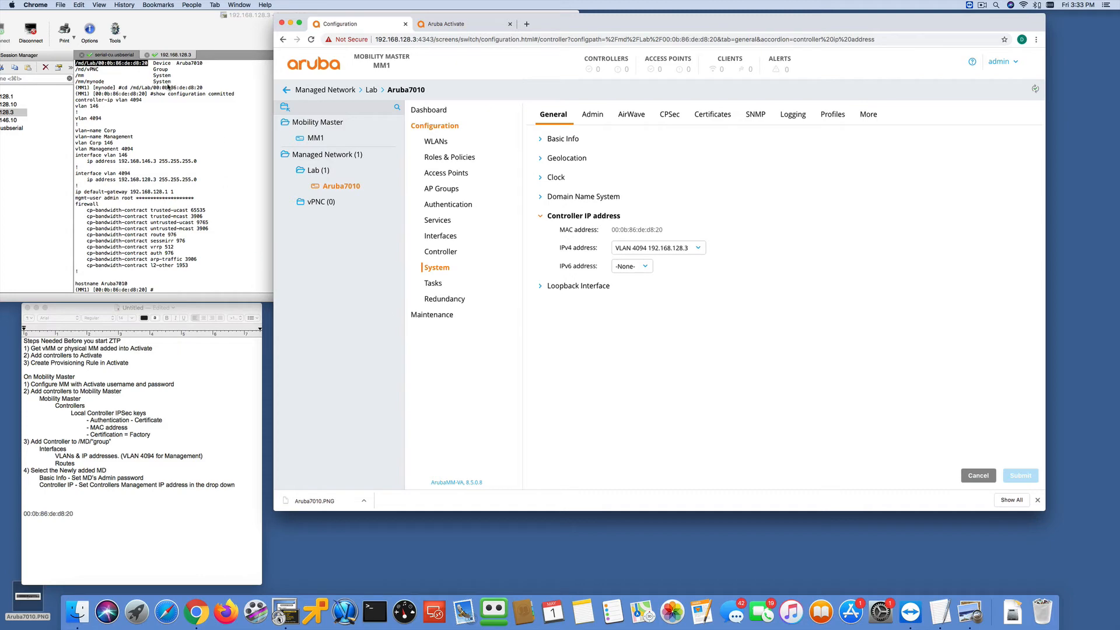
click(116, 56)
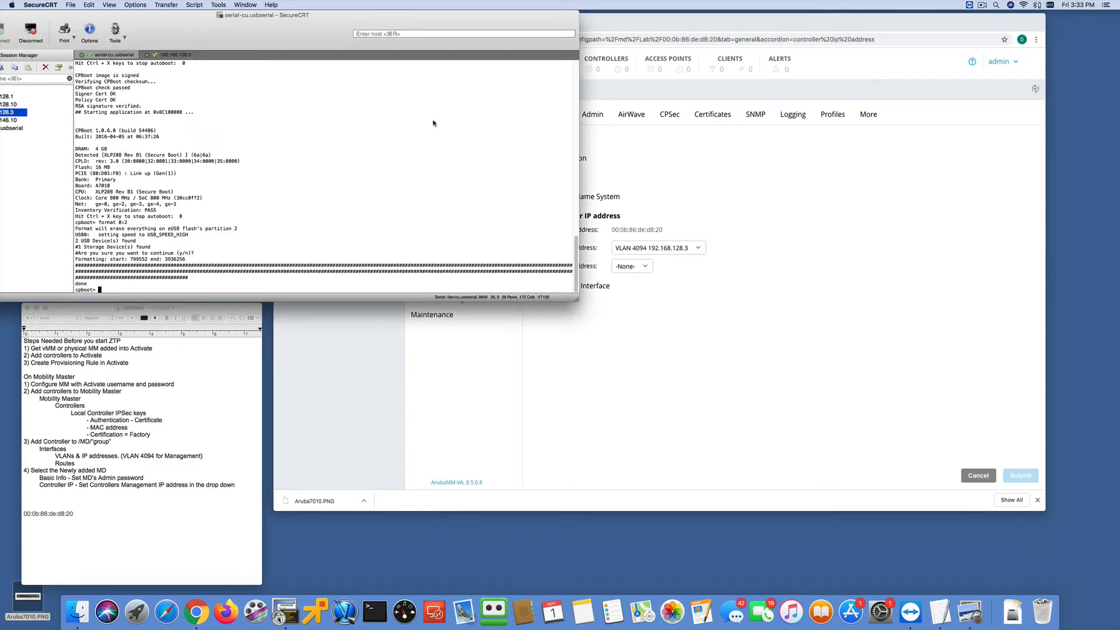
drag(658, 25, 722, 22)
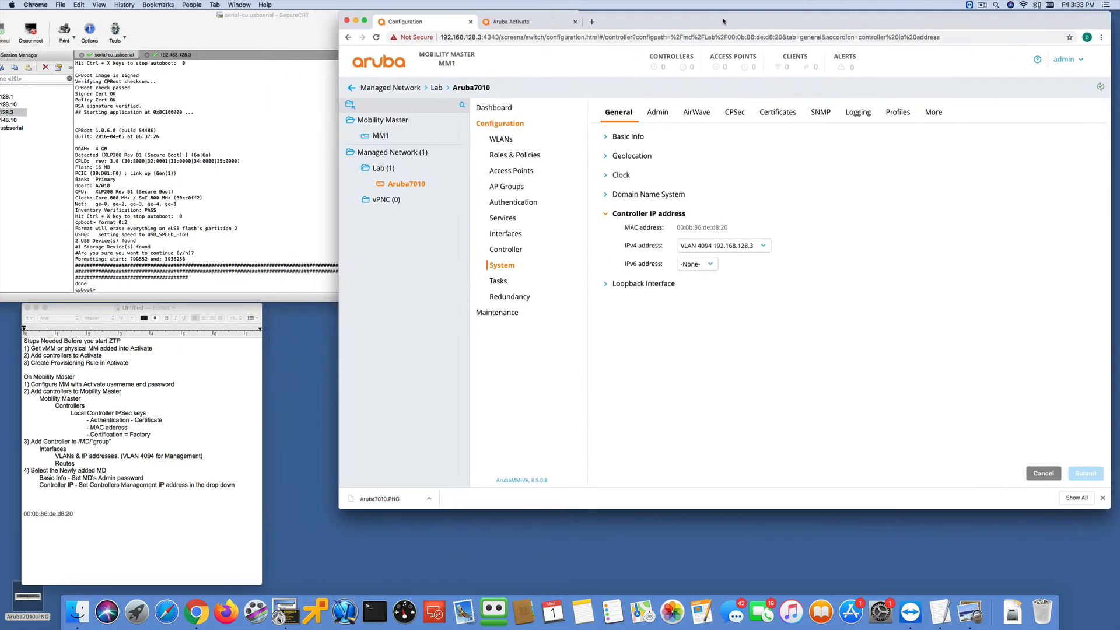
- Move the browser window aside and bring up the serial console session to watch the Aruba7010's boot and provisioning output
click(249, 163)
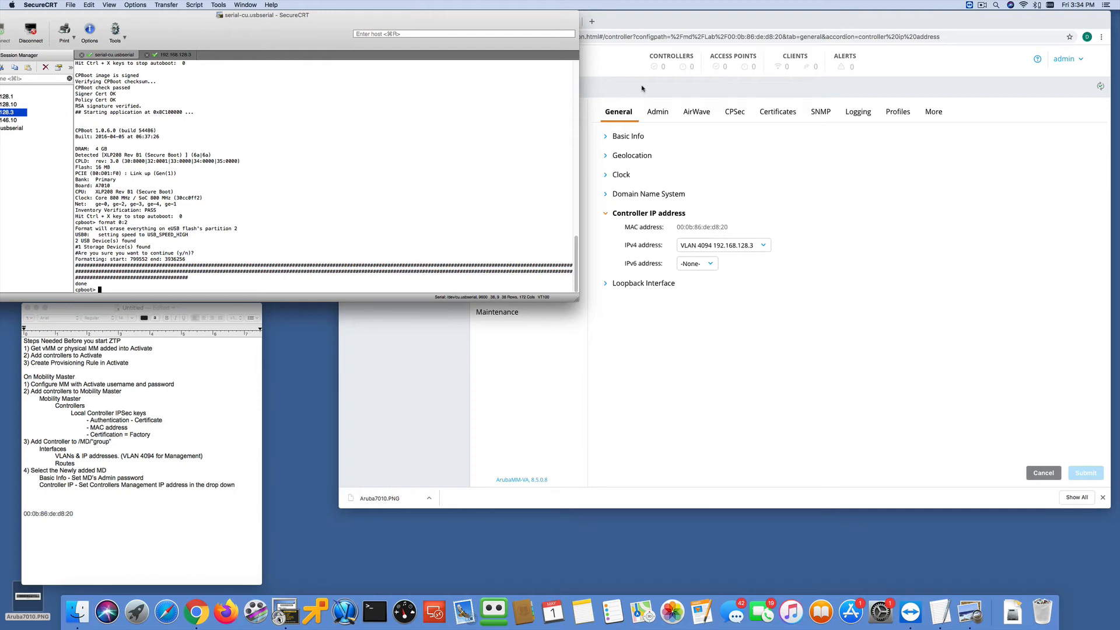
click(638, 23)
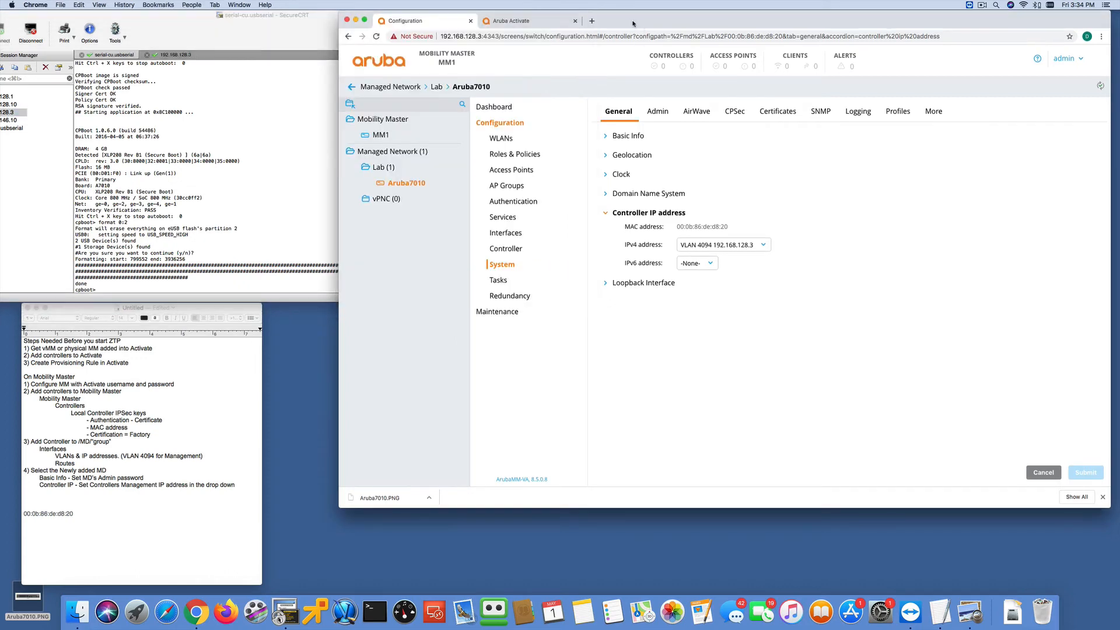
drag(633, 23, 667, 24)
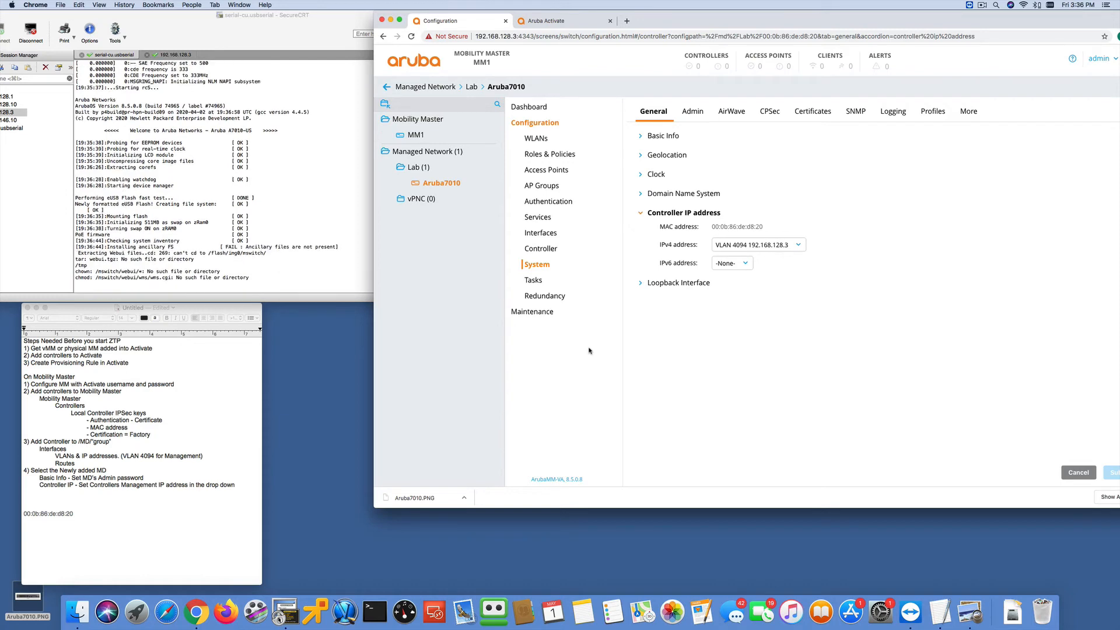
click(324, 47)
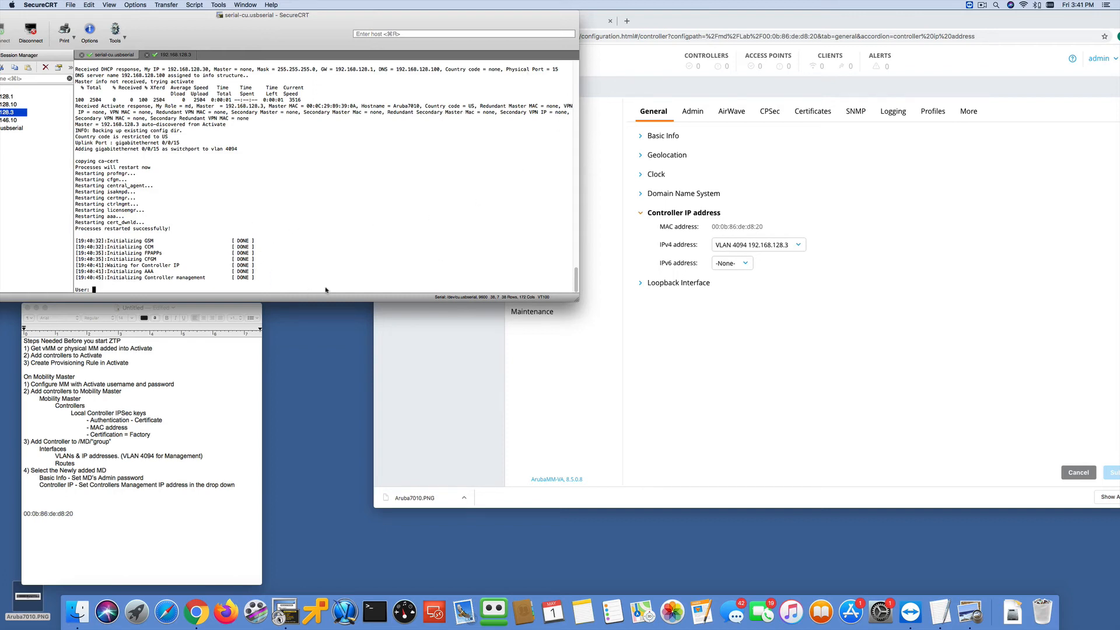
- Switch to the browser and reload the Aruba7010 configuration page to check the controller status
click(606, 119)
click(412, 37)
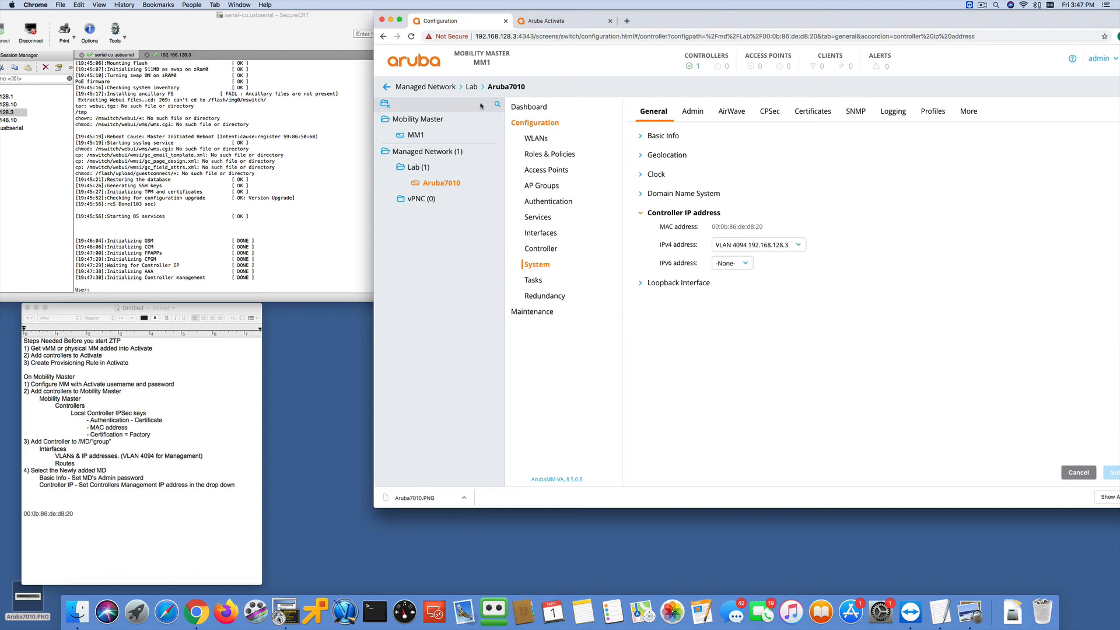
click(411, 37)
- Try to log in to the Aruba7010 on the serial console as "admin" with the account password
click(163, 163)
text(admin)
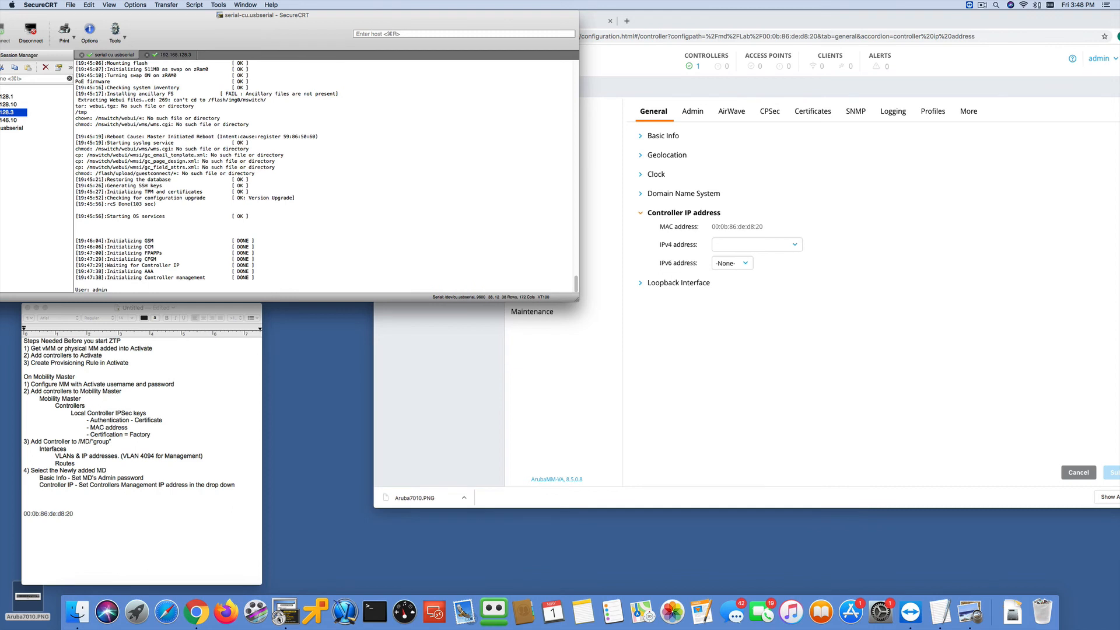
key(Return)
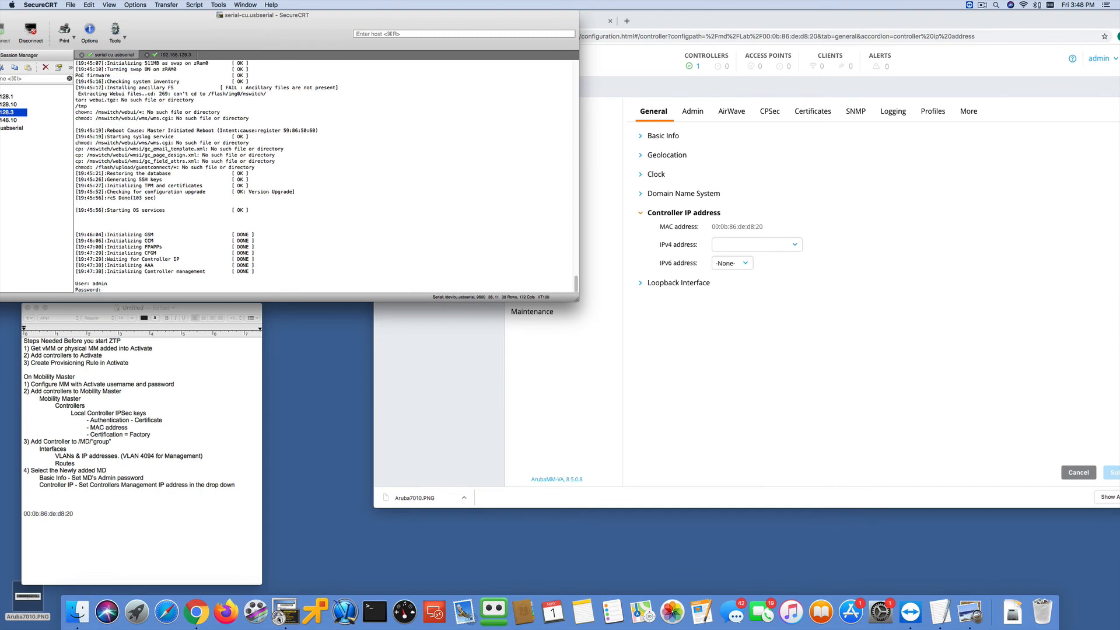
key(Return)
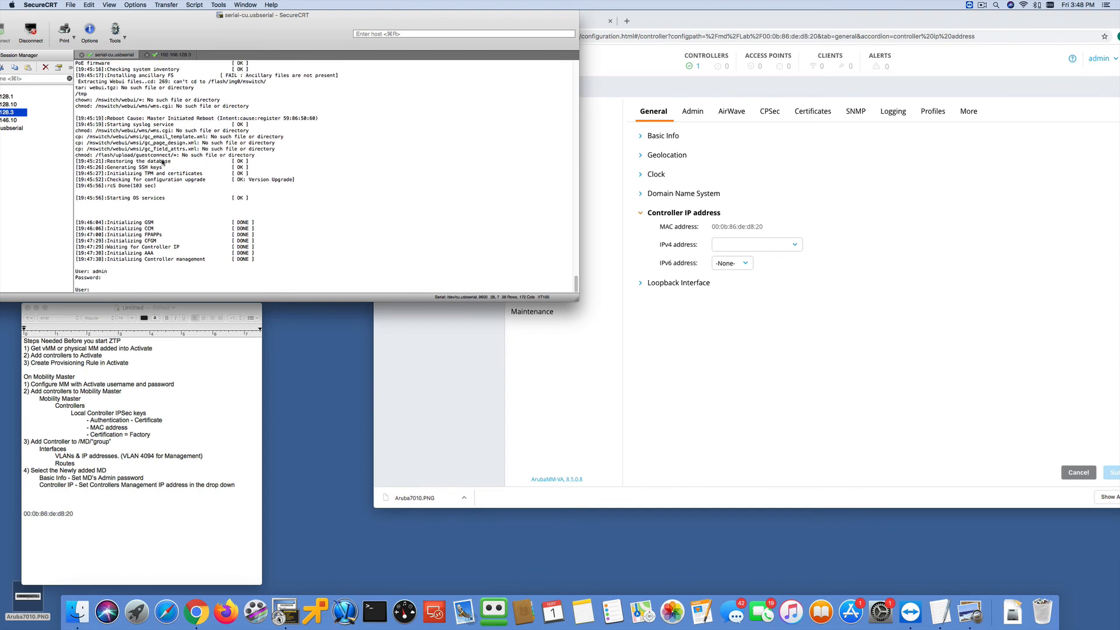
- Log in again on the serial console as "admin", entering the account password, to reach the Aruba7010 command prompt
text(admin)
key(Return)
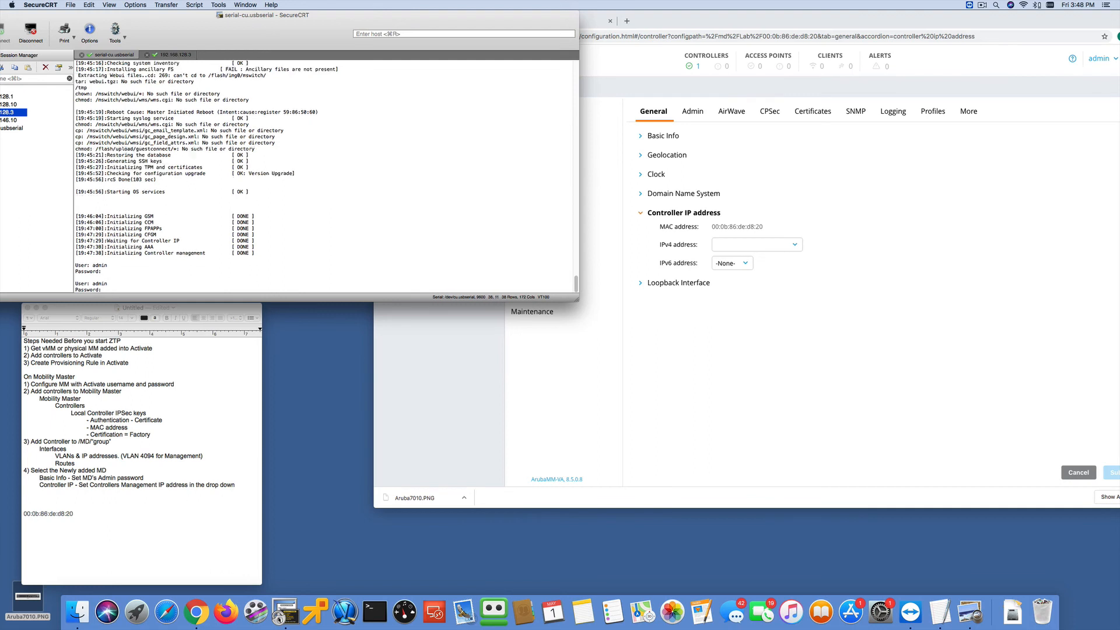
key(Return)
key(Return)
key(Return)
key(Return)
key(Return)
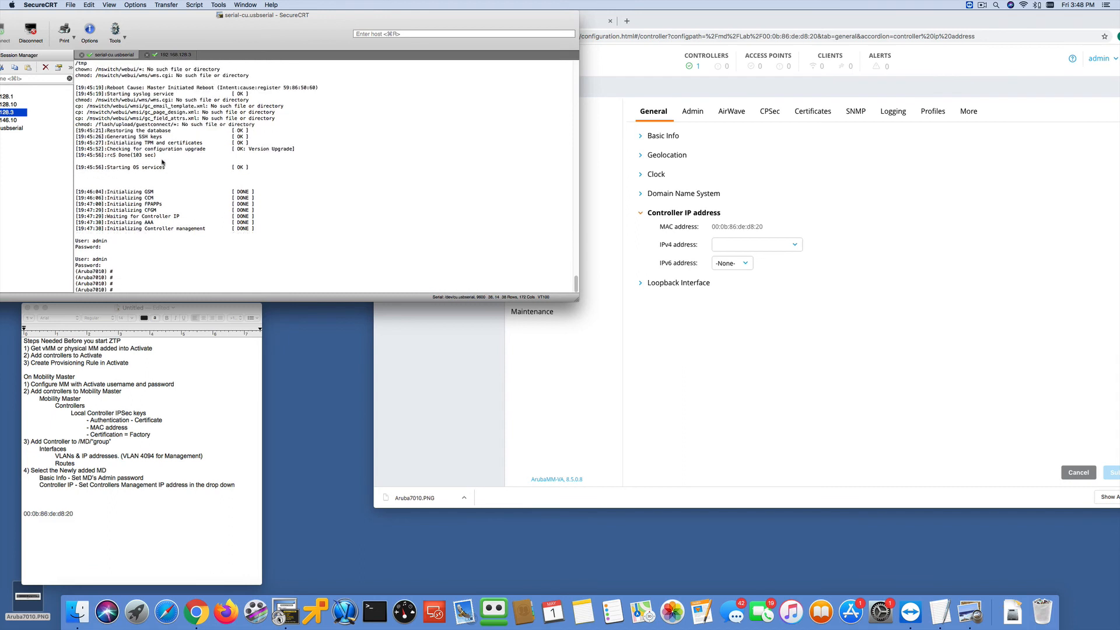
- Run "show switches" on the Aruba7010 to check its configuration state
text(s)
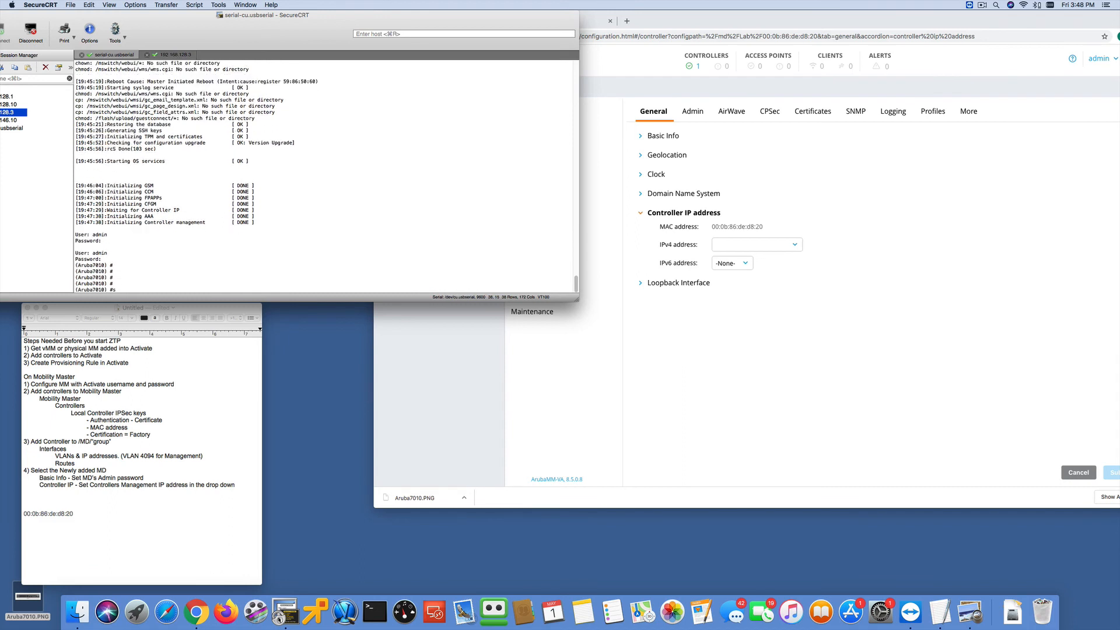
text(how switches)
key(Return)
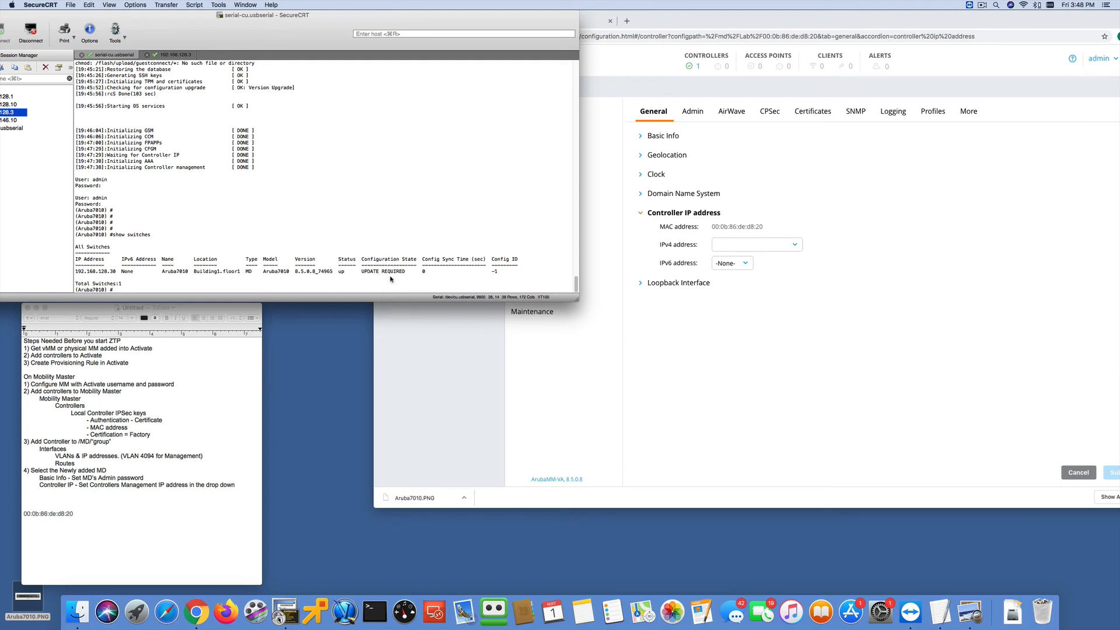
- Check the controller count in the browser, and rerun "show switches" twice on the serial console to follow the configuration sync
click(653, 63)
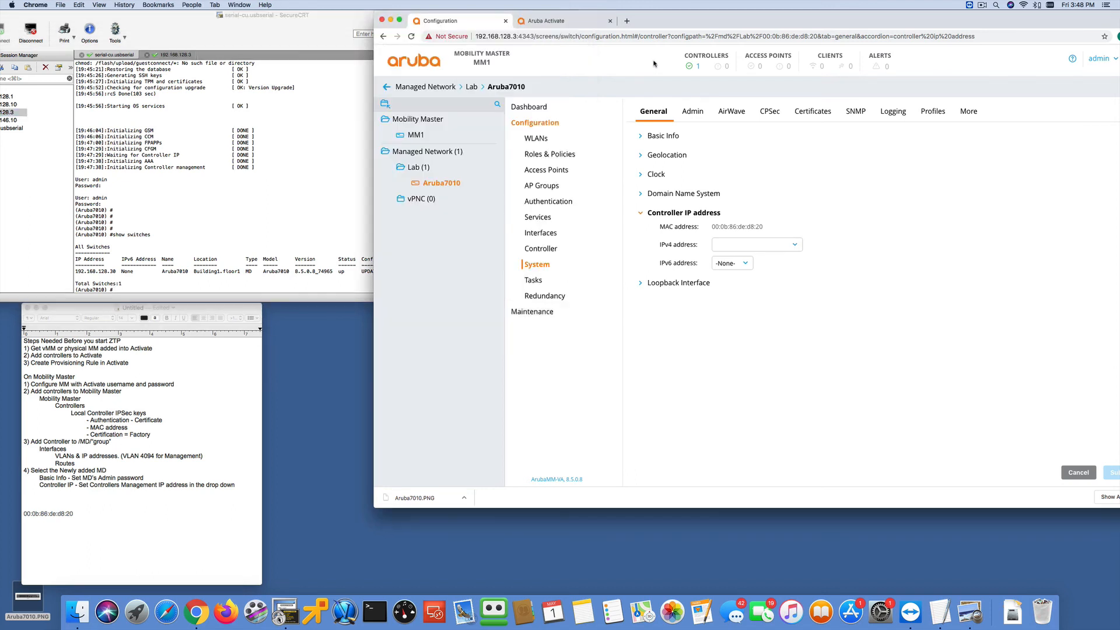
click(291, 167)
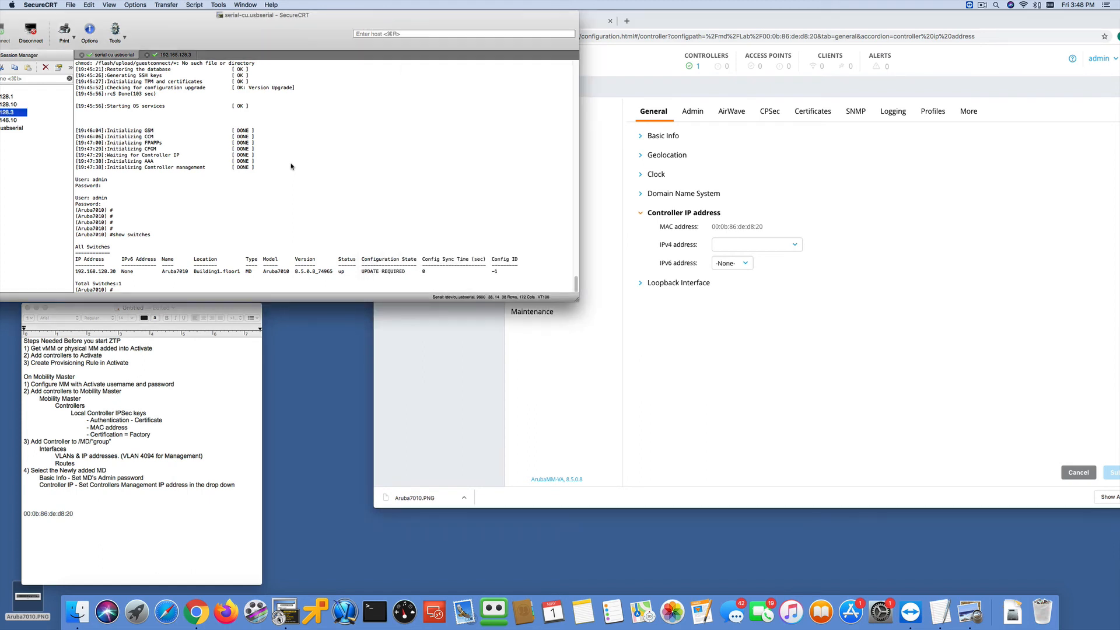
text(show switches)
key(Return)
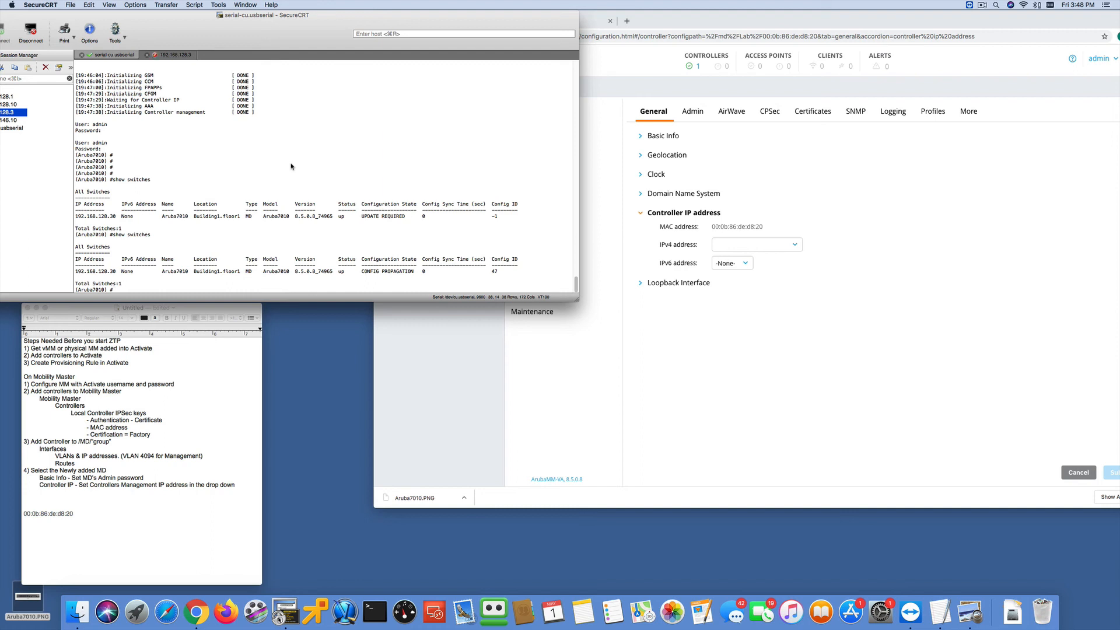
key(Up)
key(Return)
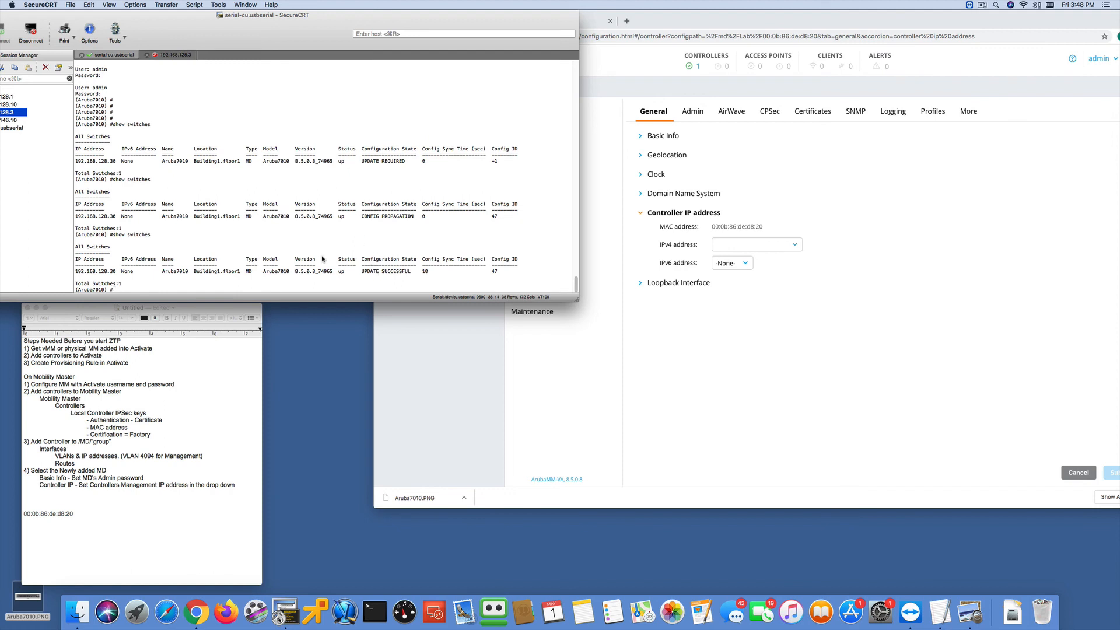
- Run "show crypto isakmp sa" on the Aruba7010 to inspect its IPsec session with the Mobility Master
text(show crypto isakmp sa)
key(Return)
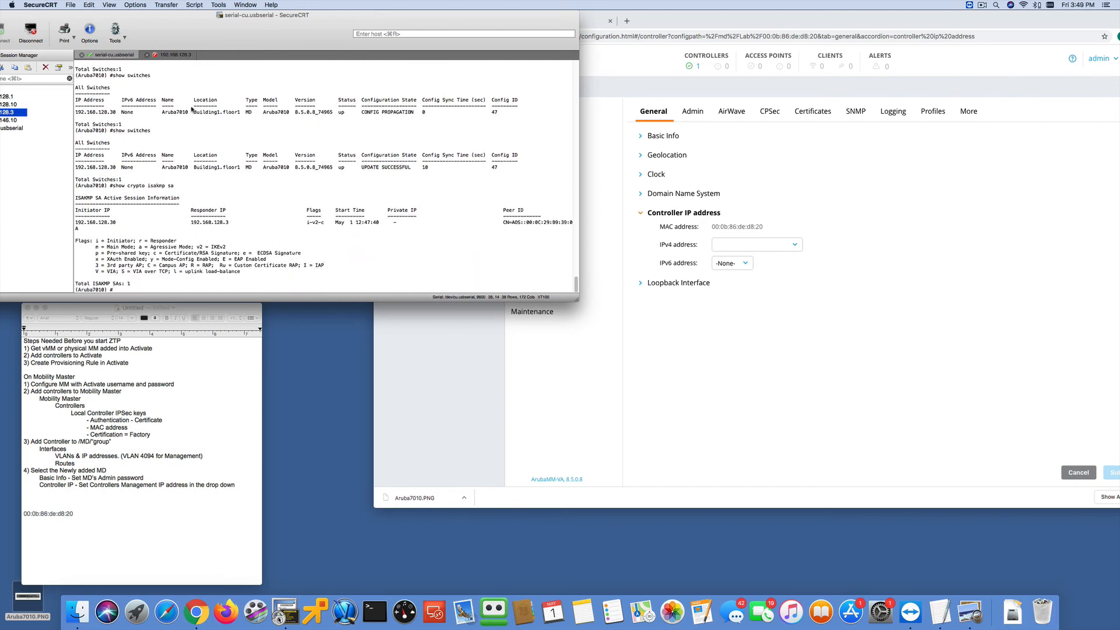
- Reconnect the timed-out 192.168.128.3 session to the Mobility Master
click(174, 54)
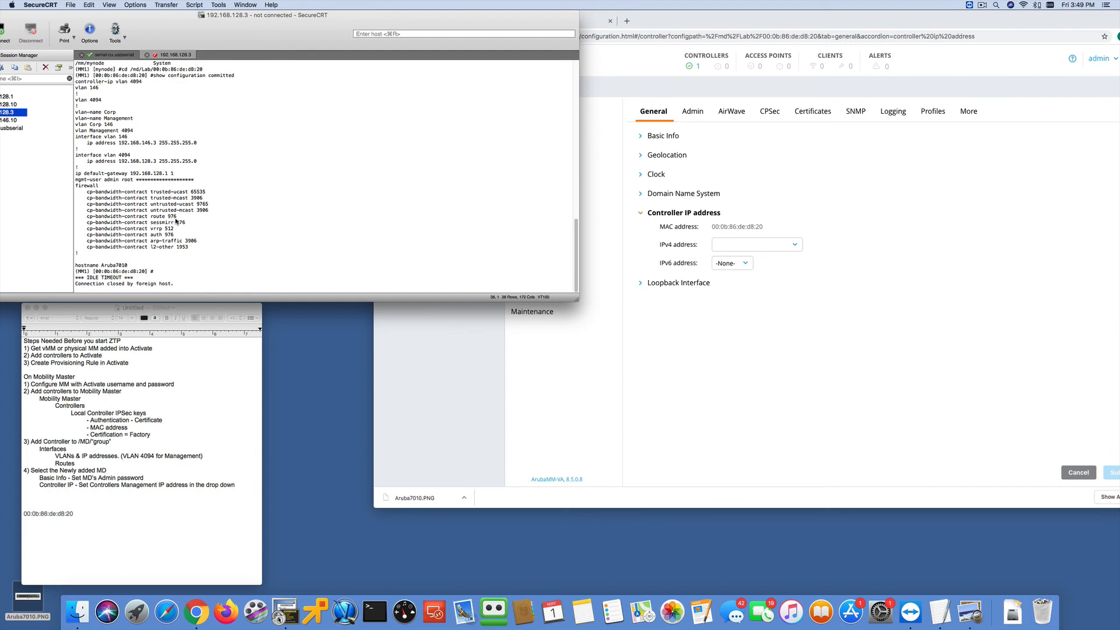
key(Return)
- Run "show switches" and "show crypto isakmp sa" on the Mobility Master
key(Return)
key(Return)
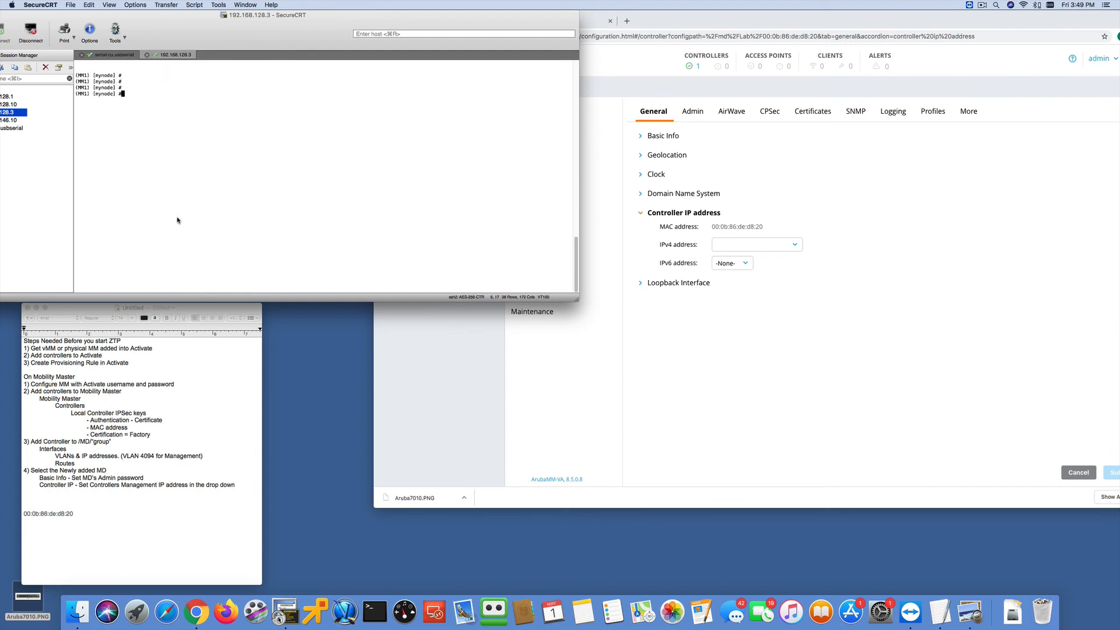
text(show switches)
key(Return)
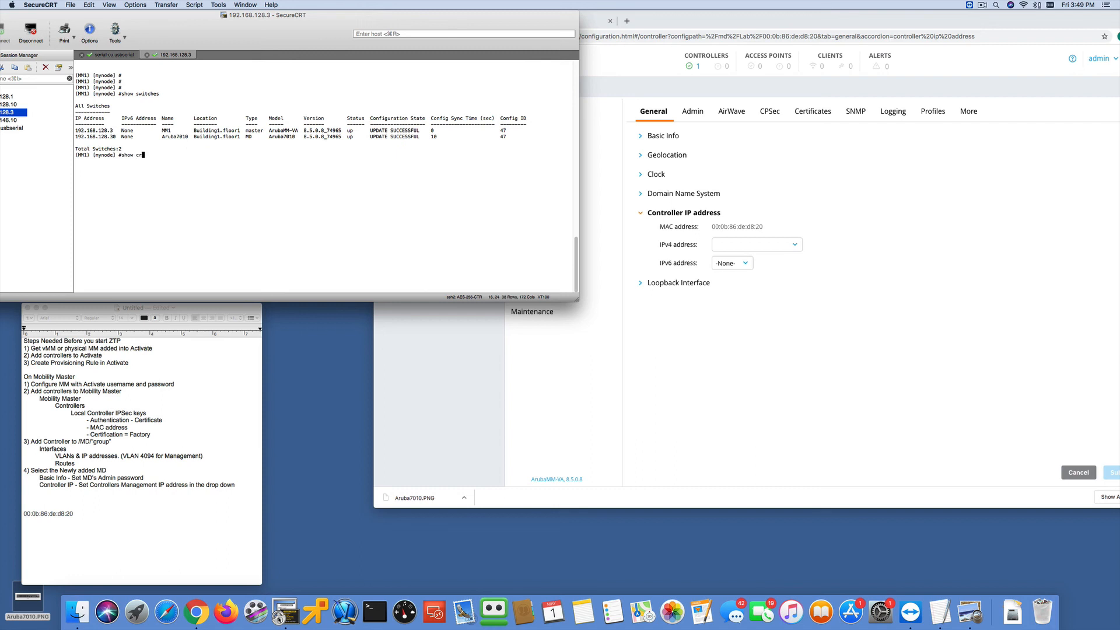
text(ypto isakmp sa)
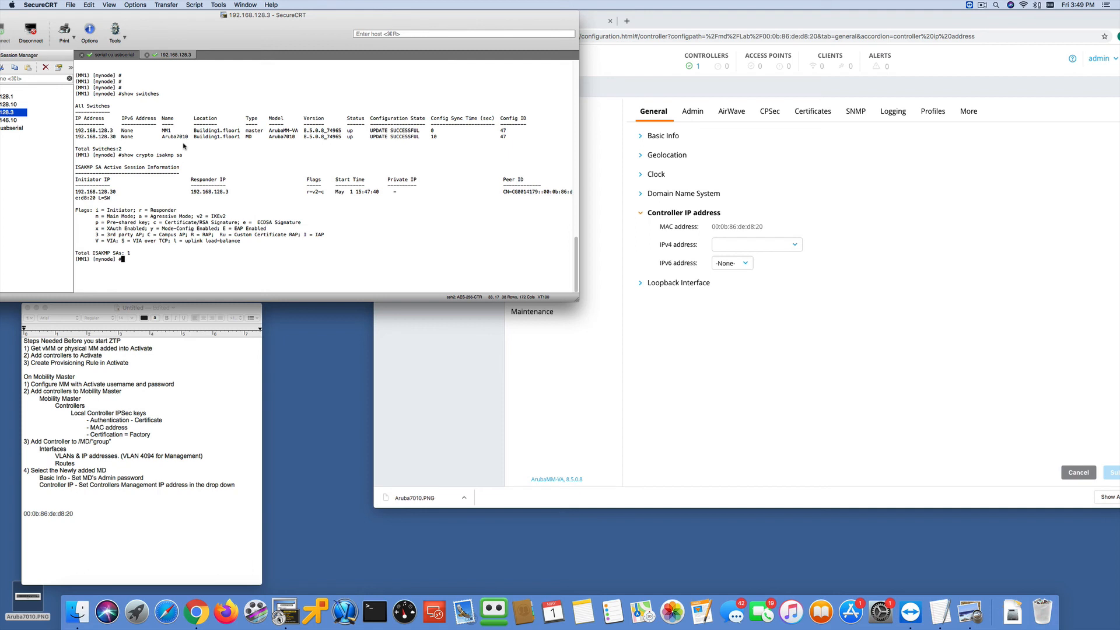
- Run "show configuration node-hierarchy" on the Mobility Master and look through the output for the Aruba7010's node path
text(show confi)
key(Tab)
text(nod)
key(Tab)
text(h)
key(Return)
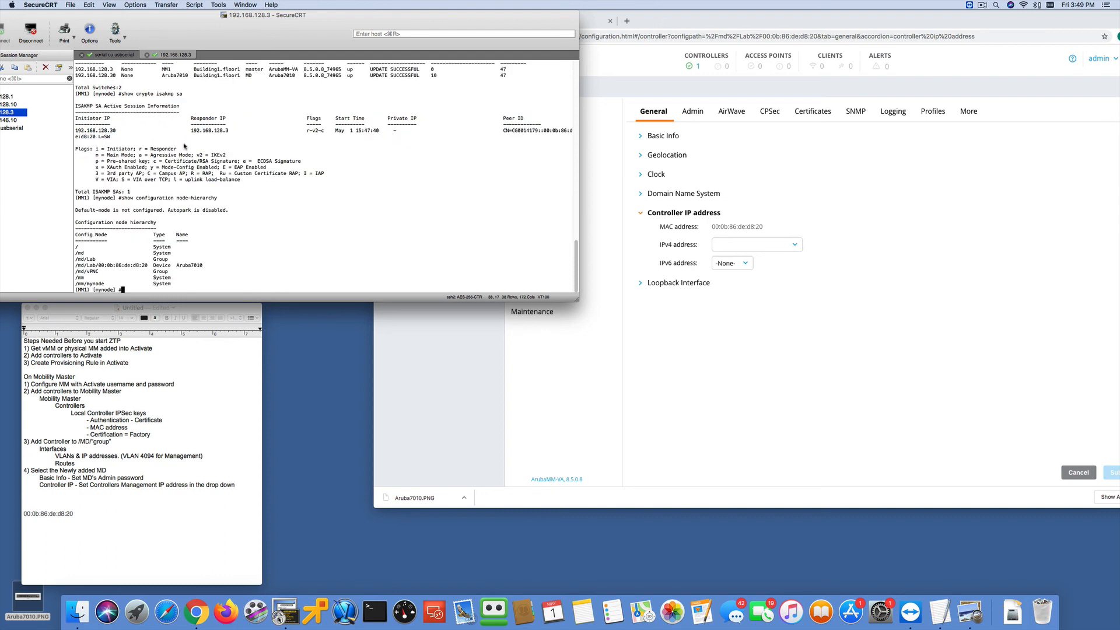
scroll(184, 150, up, 5)
scroll(184, 151, down, 5)
- Change to the Aruba7010's node with "cd /md/Lab/00:0b:86:de:d8:20", copying the path from the node hierarchy
text(cd)
drag(75, 266, 150, 267)
key(super+c)
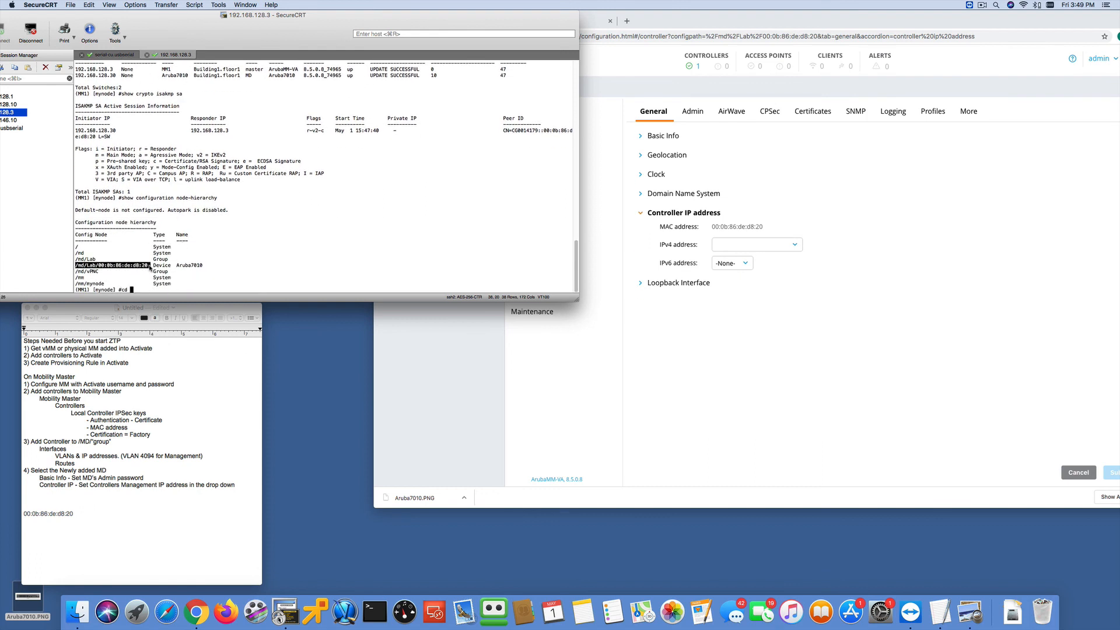
key(super+v)
key(Return)
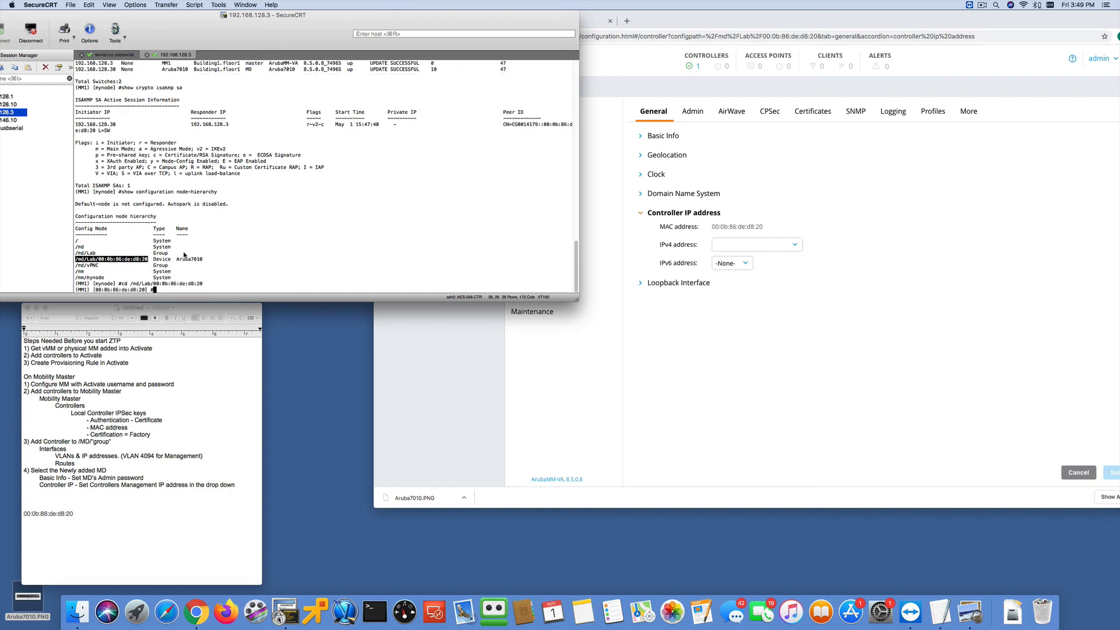
- Run "show configuration committed" for the provisioned Aruba7010 and page through to the end of the output
text(show configuration committed)
key(Return)
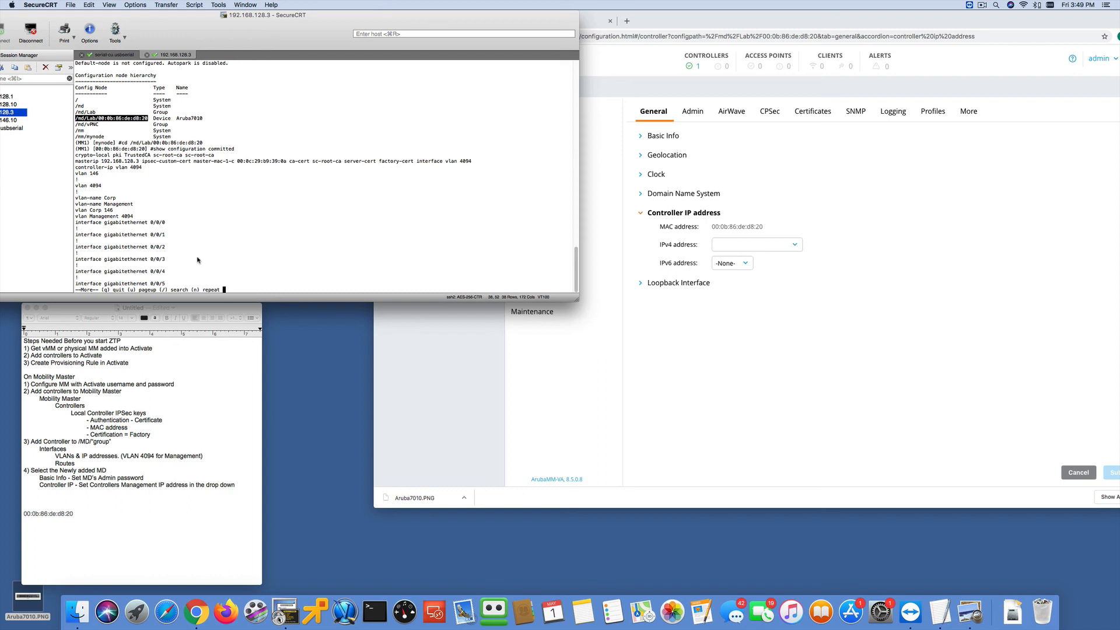
key(space)
key(space)
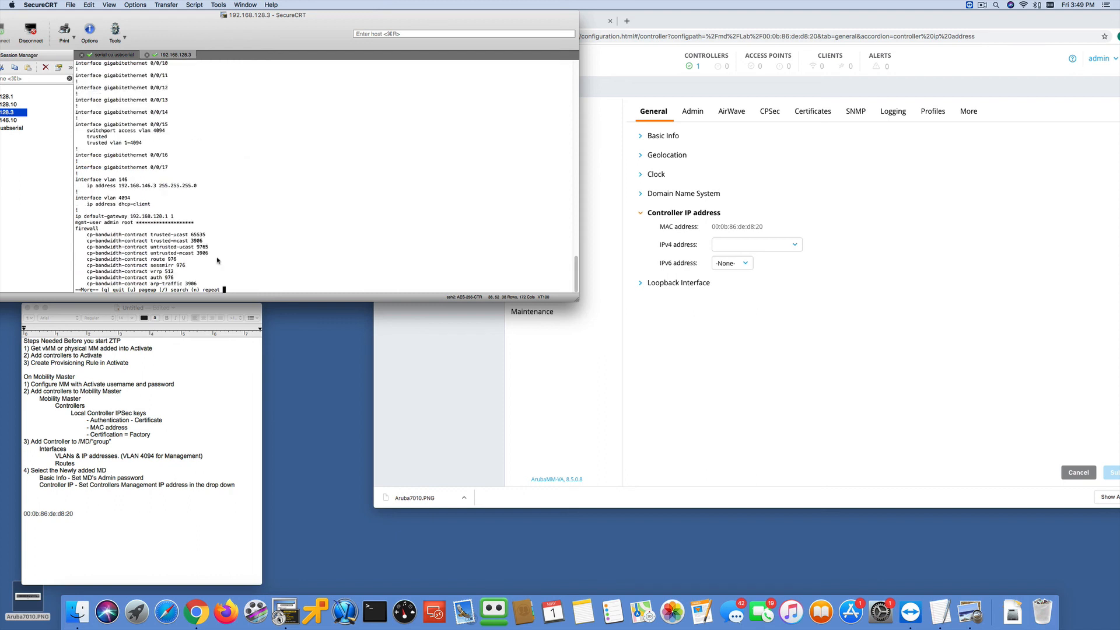
key(space)
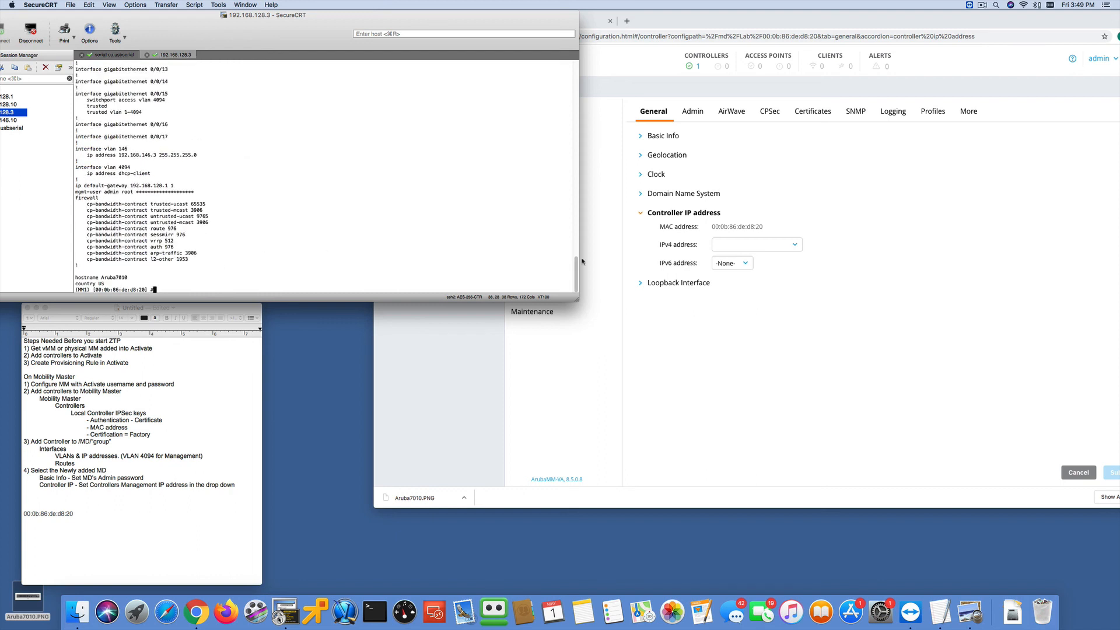
- Add a VLAN named Camera with ID 100 to the Aruba7010's interfaces in the Mobility Master web interface
click(618, 263)
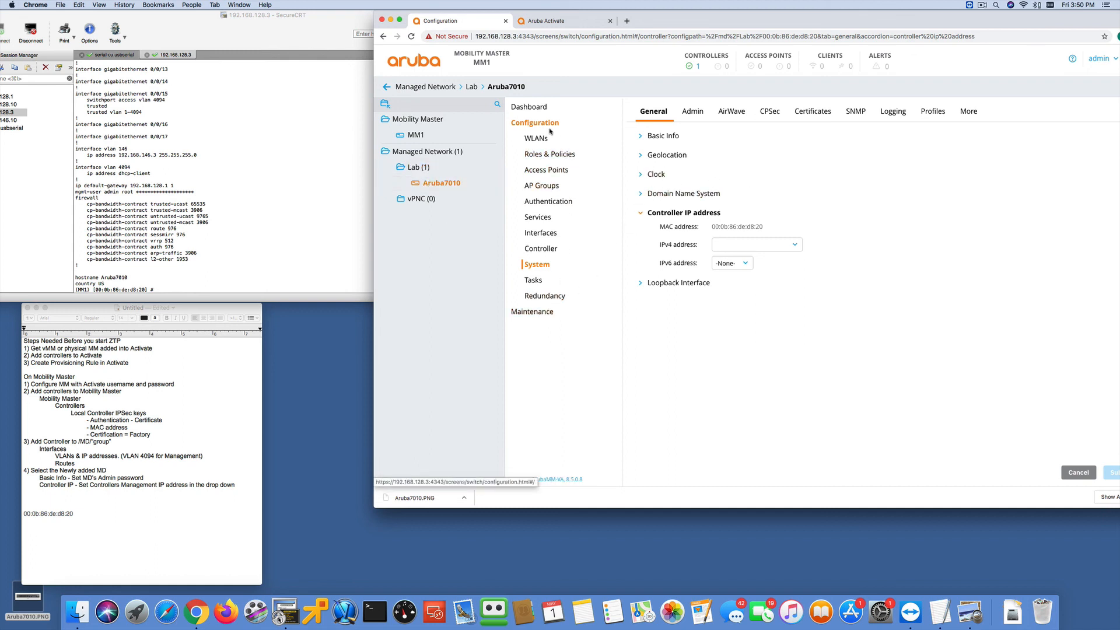
click(540, 233)
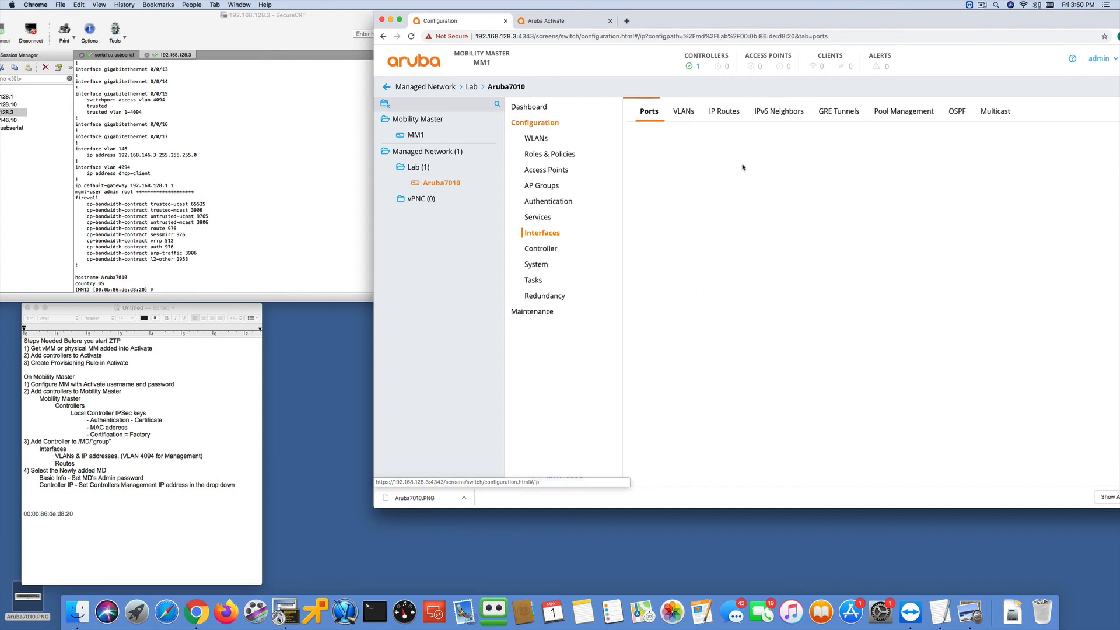
click(688, 114)
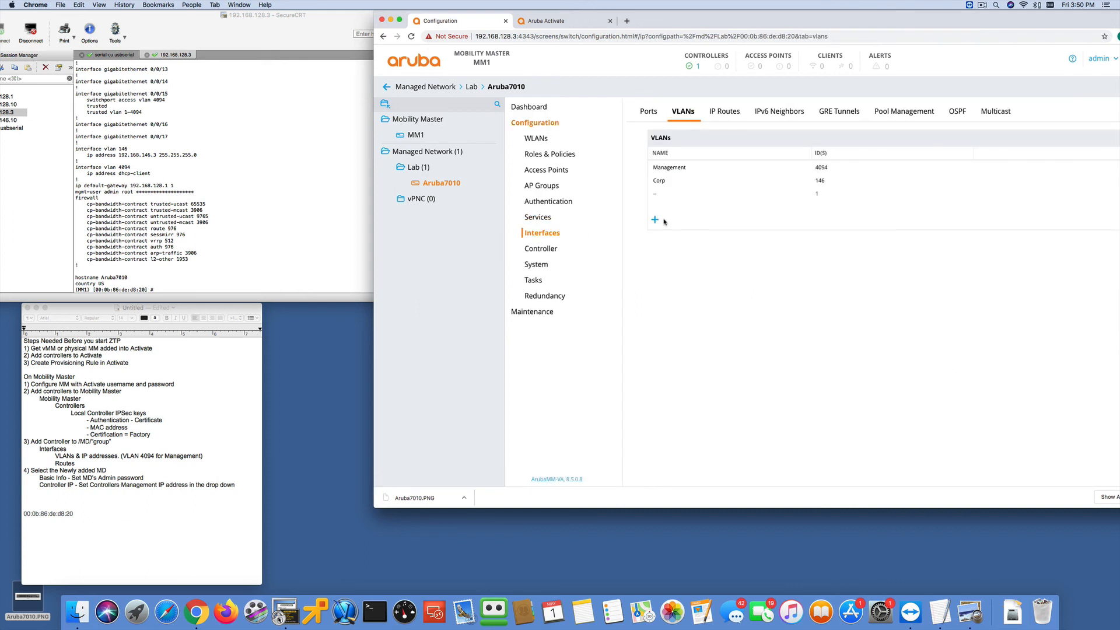
click(655, 220)
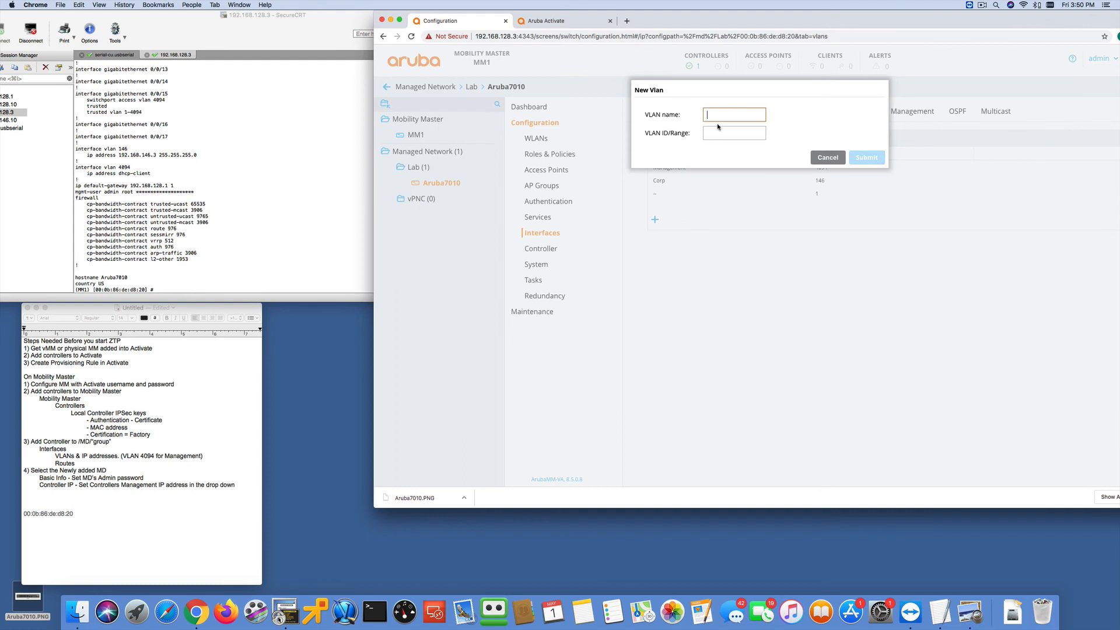
text(Camera)
key(Tab)
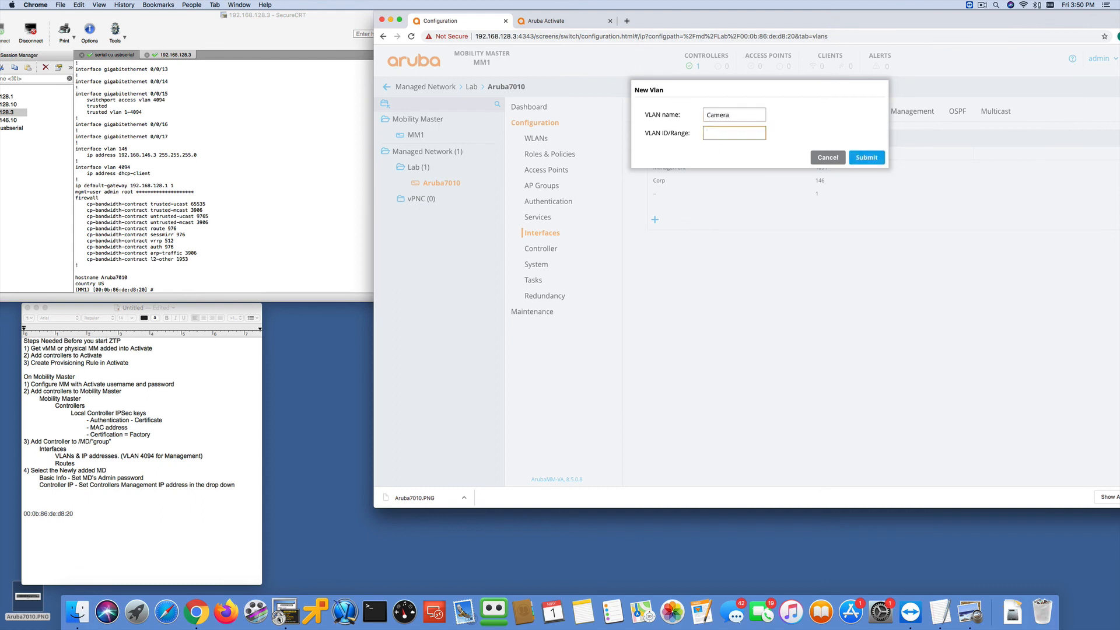
text(100)
click(867, 158)
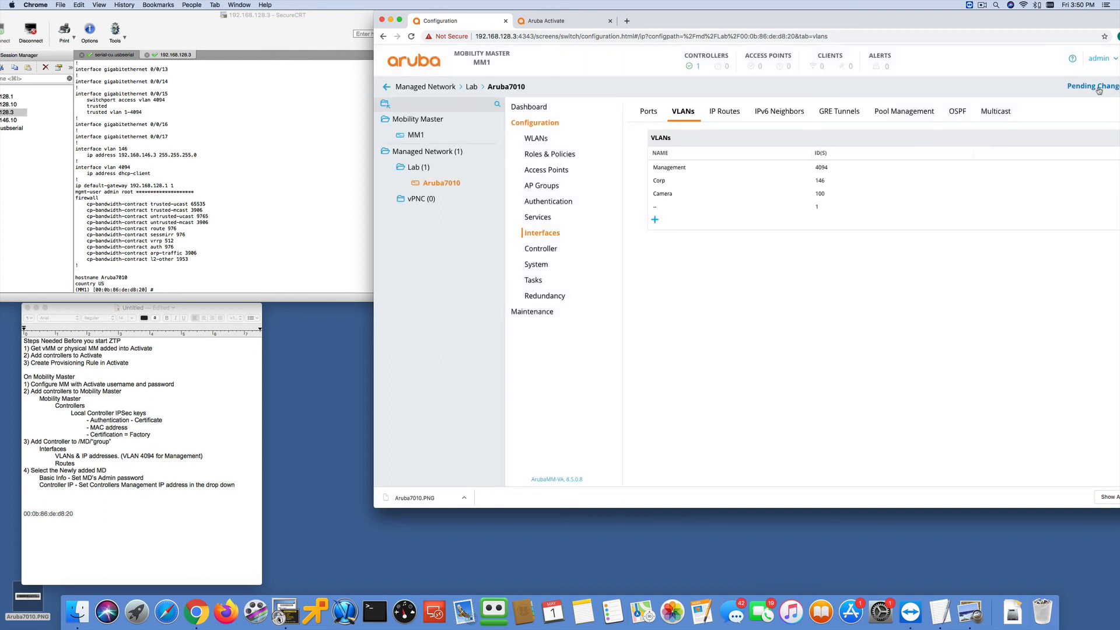
- Deploy the pending changes to the Aruba7010 and close the deployment status
click(1092, 86)
click(910, 168)
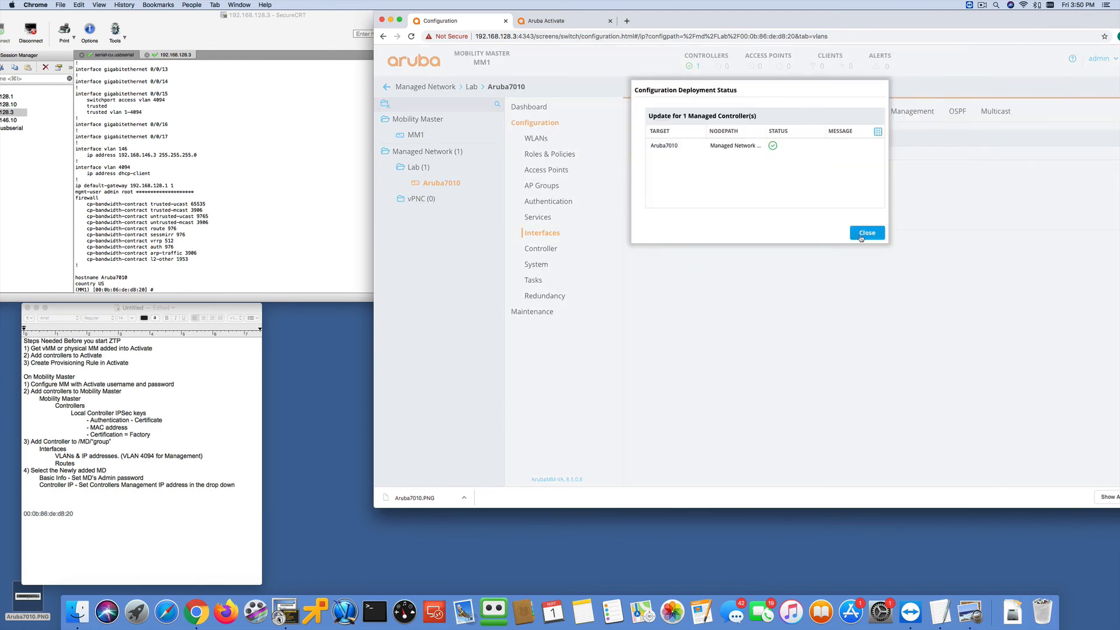
click(863, 233)
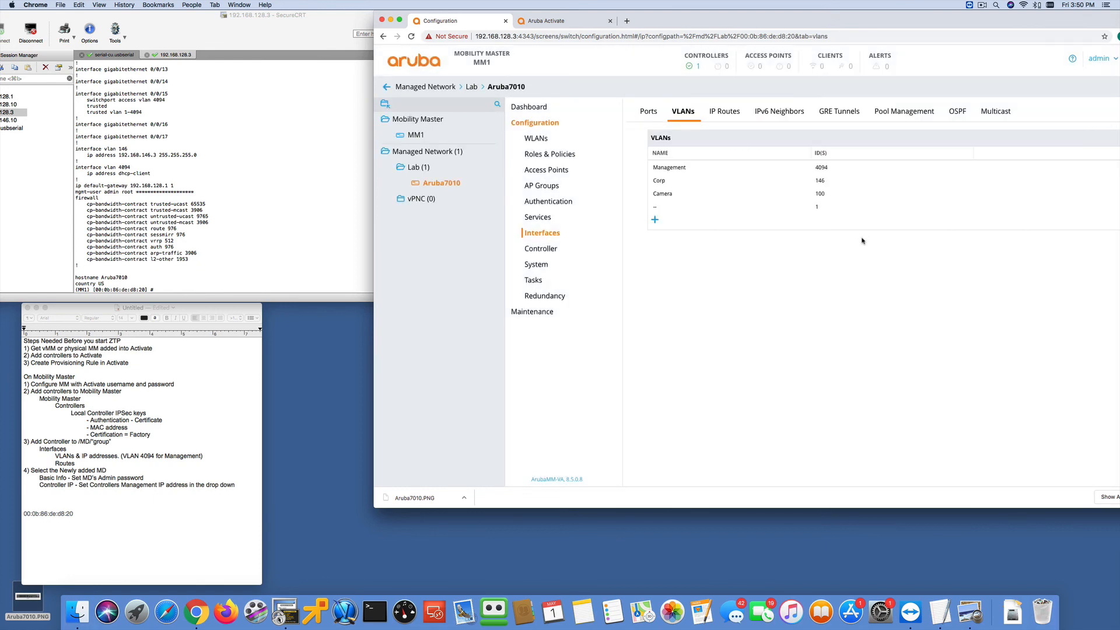
- Switch to SecureCRT and run "show configuration committed" again on the Aruba7010's node to check its VLAN entries
click(292, 218)
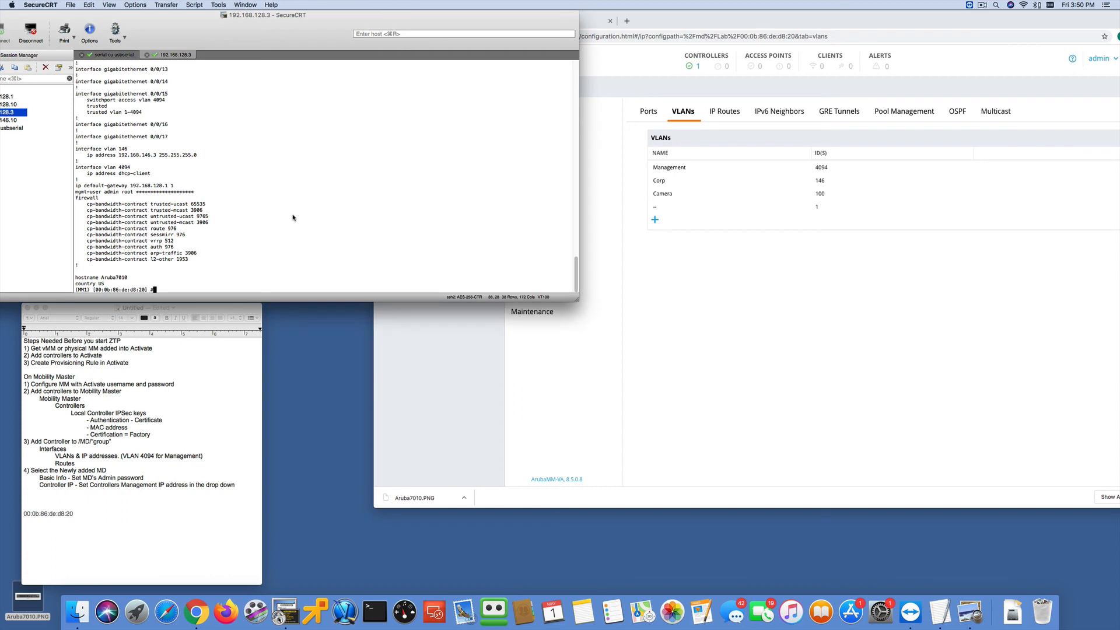
text(show configuration committed)
key(Return)
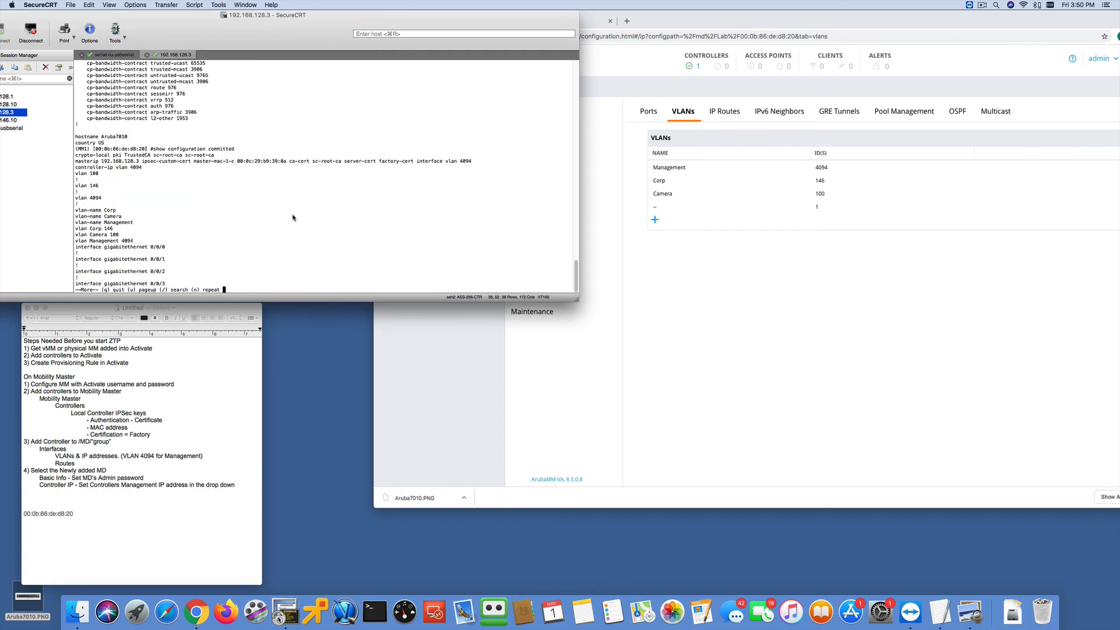
click(49, 155)
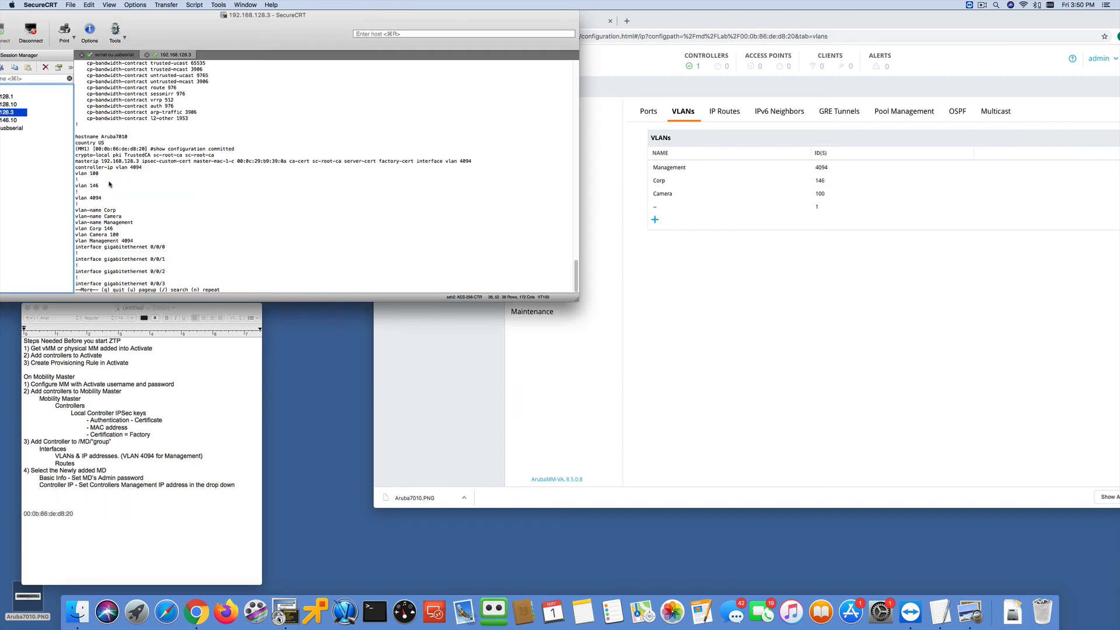
click(94, 180)
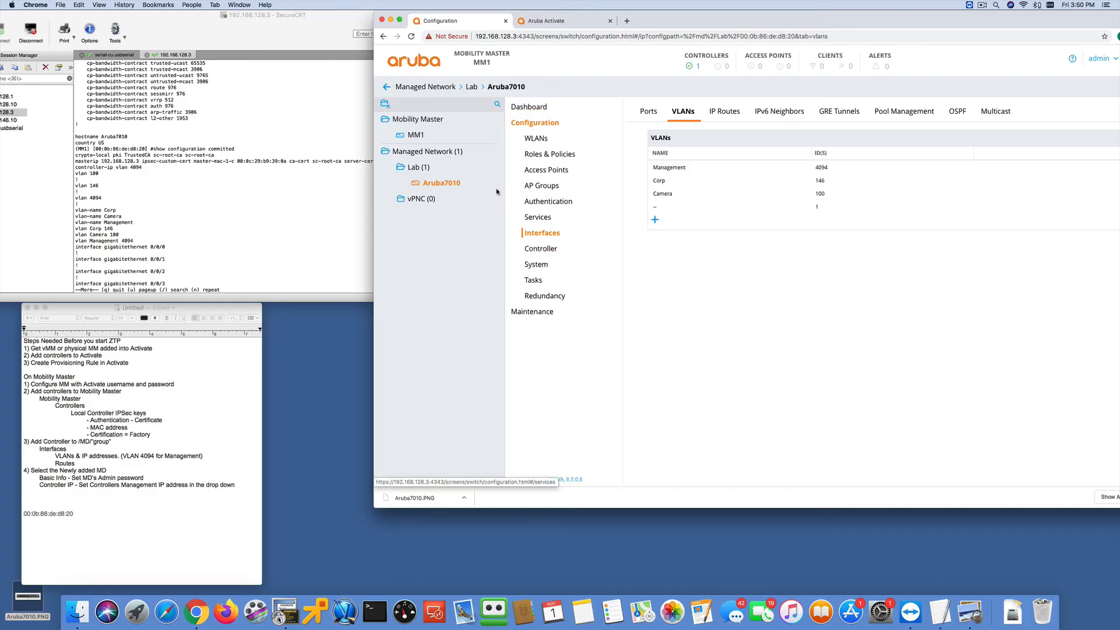
- Switch to Chrome and review the Mobility Master's Local Controller IPSec Keys and the Aruba7010's Controller settings, including its authentication choices
click(423, 120)
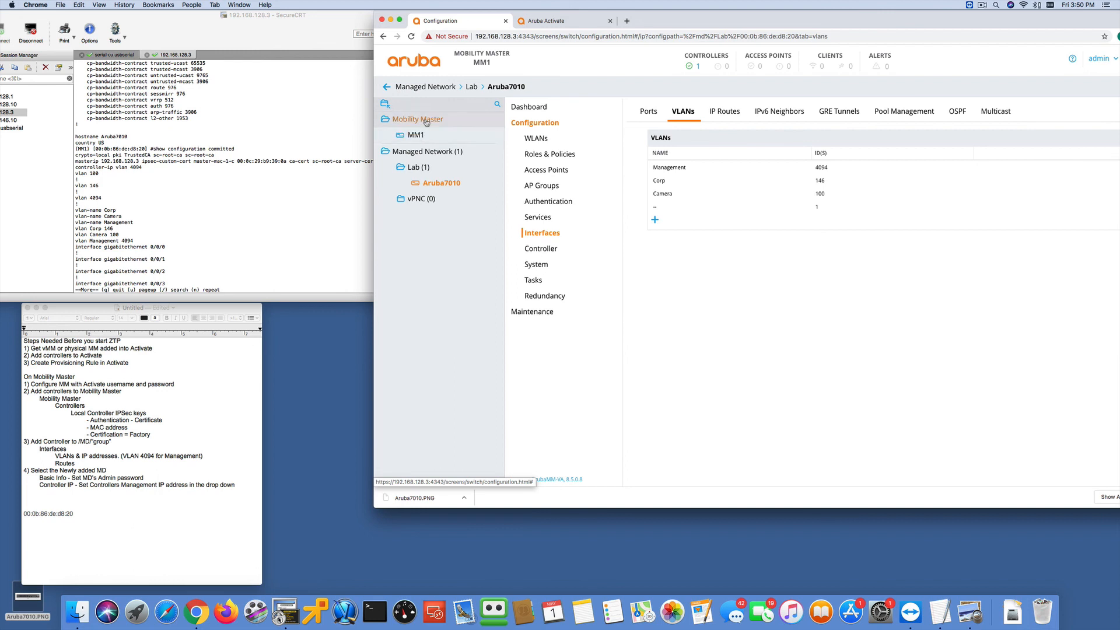
click(542, 186)
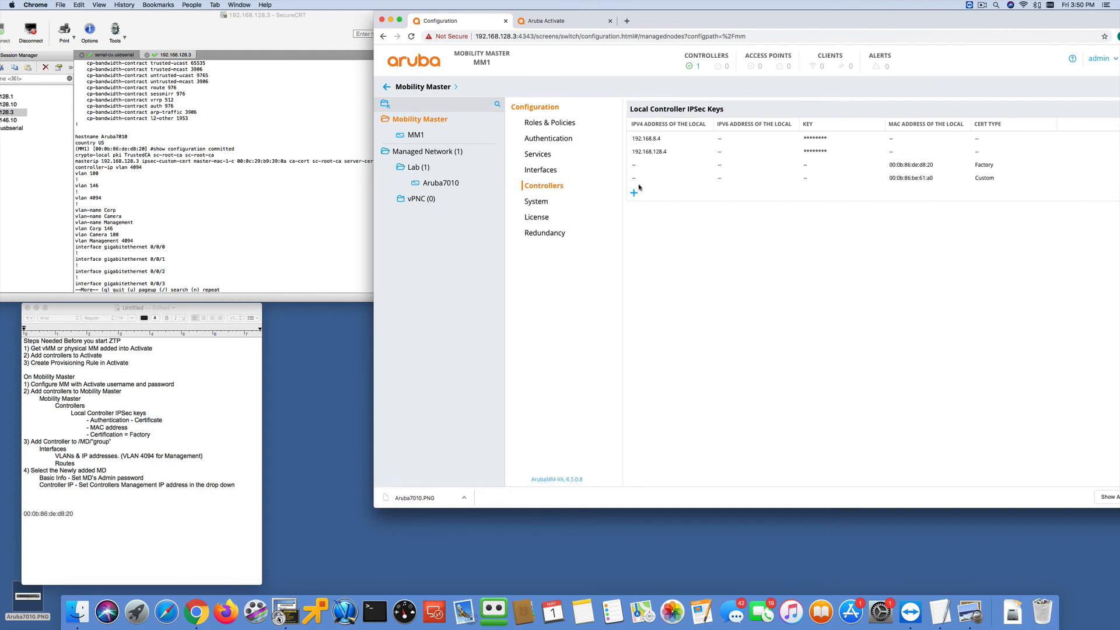
click(430, 185)
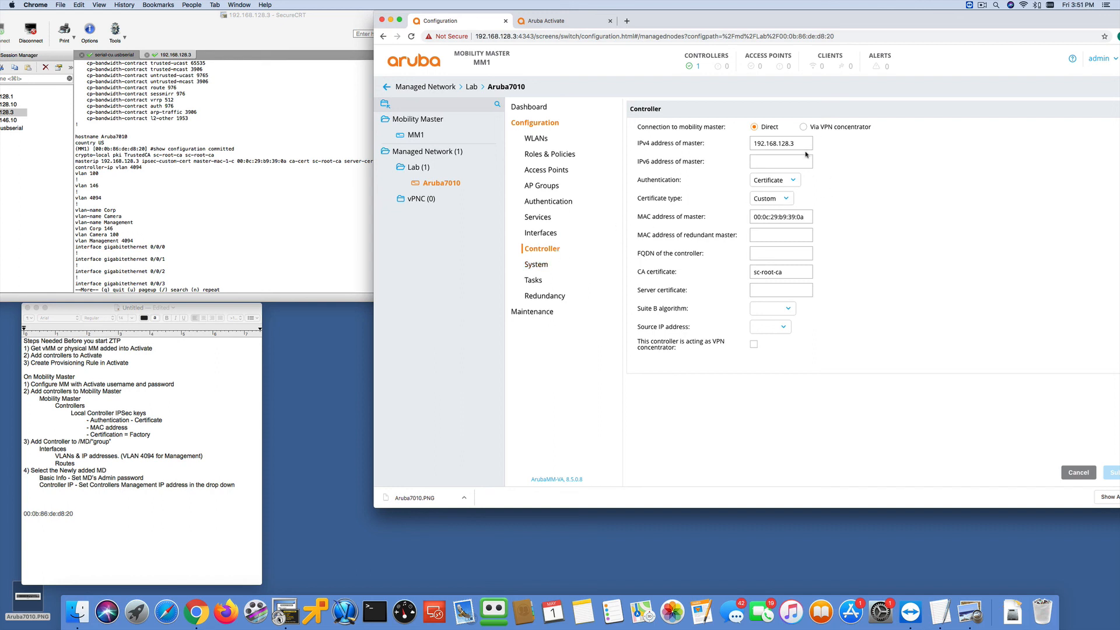
click(786, 180)
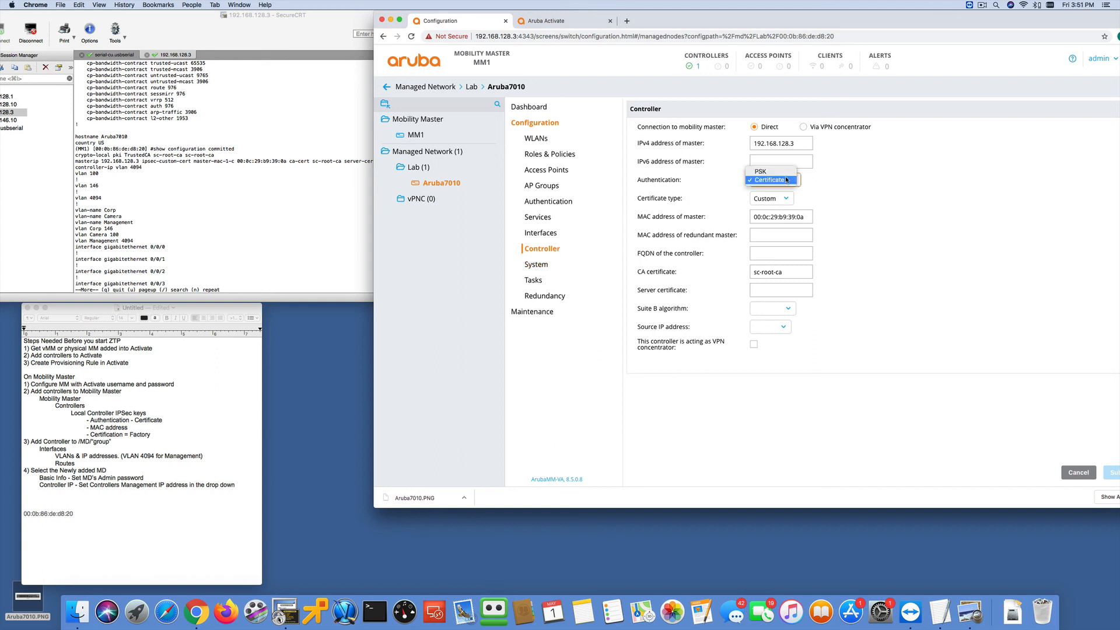
click(786, 179)
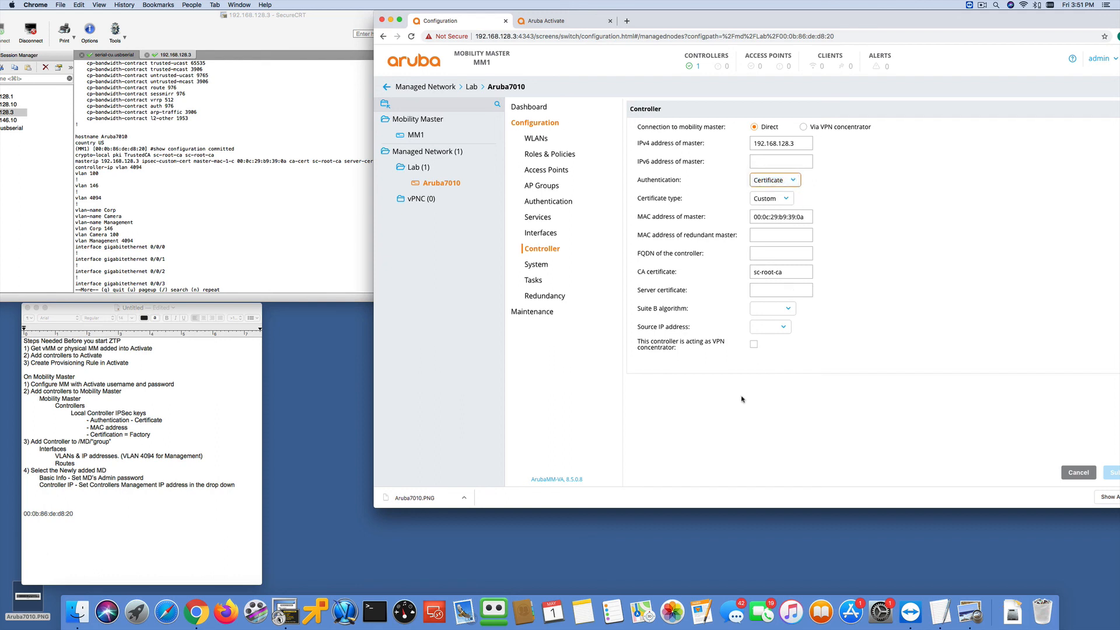